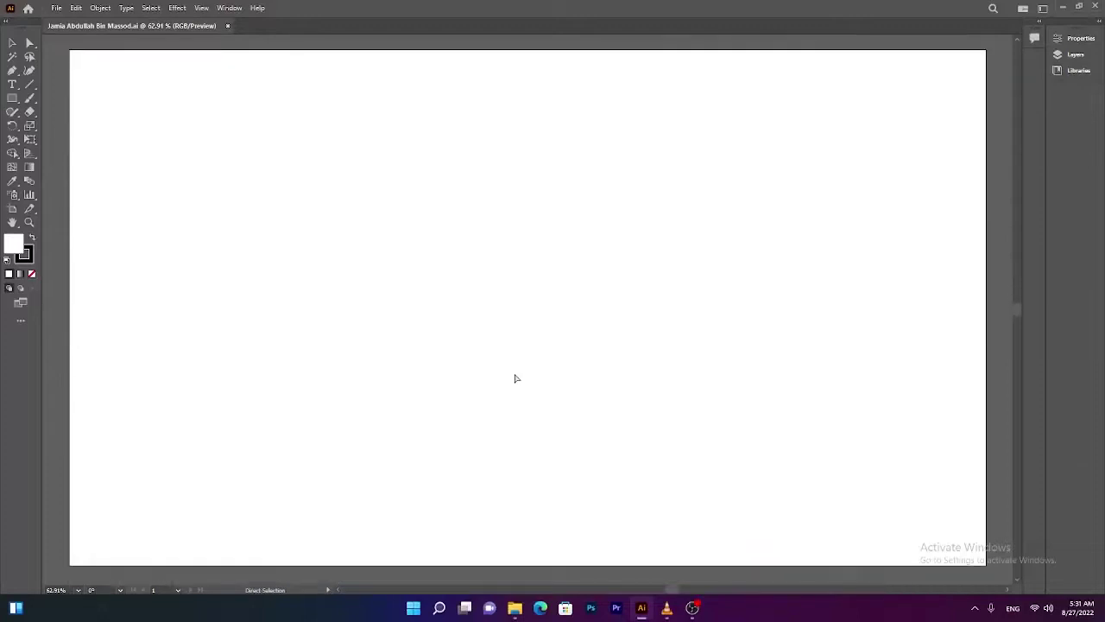
- Enlarge the placed calligraphy sketch and fade it to 57% opacity
{"action": "left_click_drag", "start_coordinate": [717, 306], "coordinate": [718, 317]}
{"action": "left_click", "coordinate": [1081, 39]}
{"action": "left_click", "coordinate": [986, 195]}
{"action": "left_click_drag", "start_coordinate": [992, 212], "coordinate": [968, 213]}
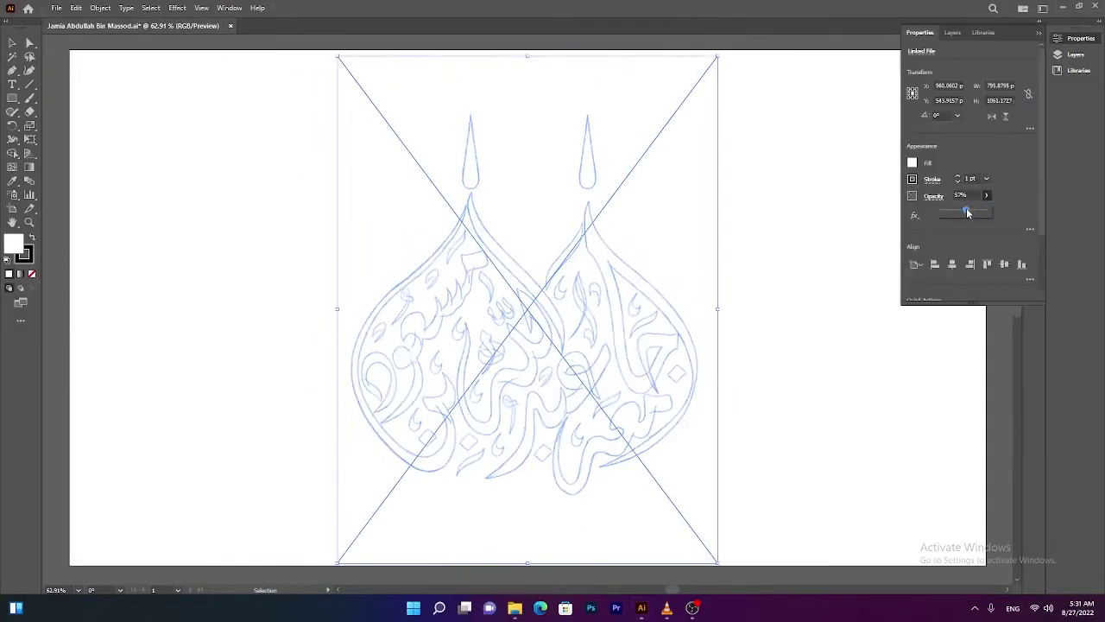
- Give the sketch an empty (None) fill and zoom in, ready to trace with the Pen tool
{"action": "left_click", "coordinate": [1081, 39]}
{"action": "left_click", "coordinate": [1075, 54]}
{"action": "key", "text": "F6"}
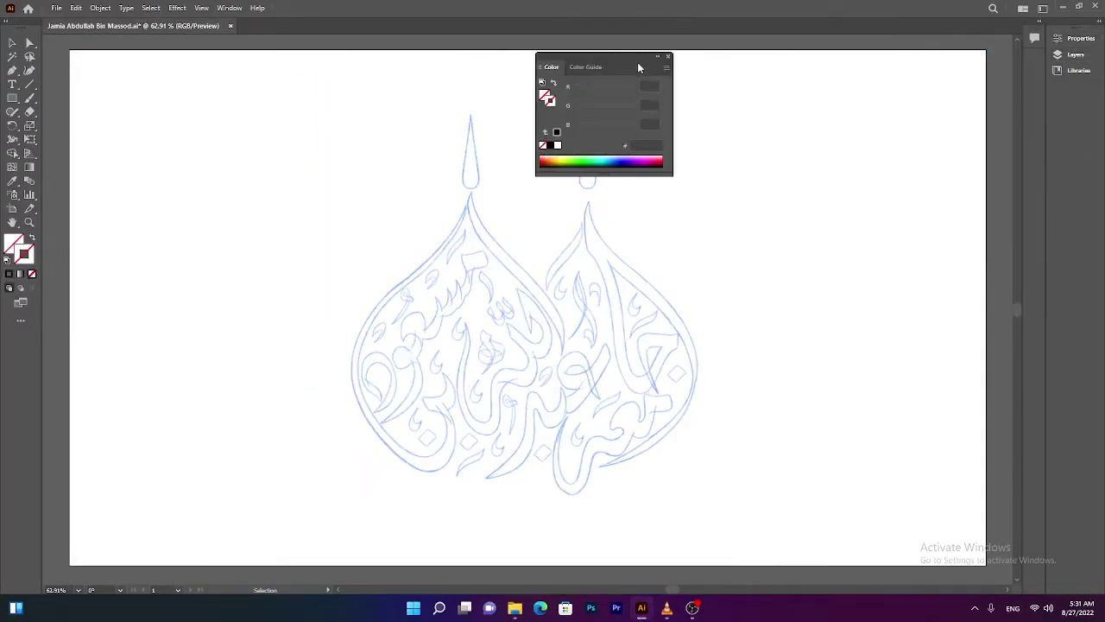
{"action": "scroll", "coordinate": [739, 373], "scroll_direction": "down", "scroll_amount": 1}
{"action": "scroll", "coordinate": [580, 286], "scroll_direction": "up", "scroll_amount": 2}
{"action": "scroll", "coordinate": [683, 350], "scroll_direction": "up", "scroll_amount": 4}
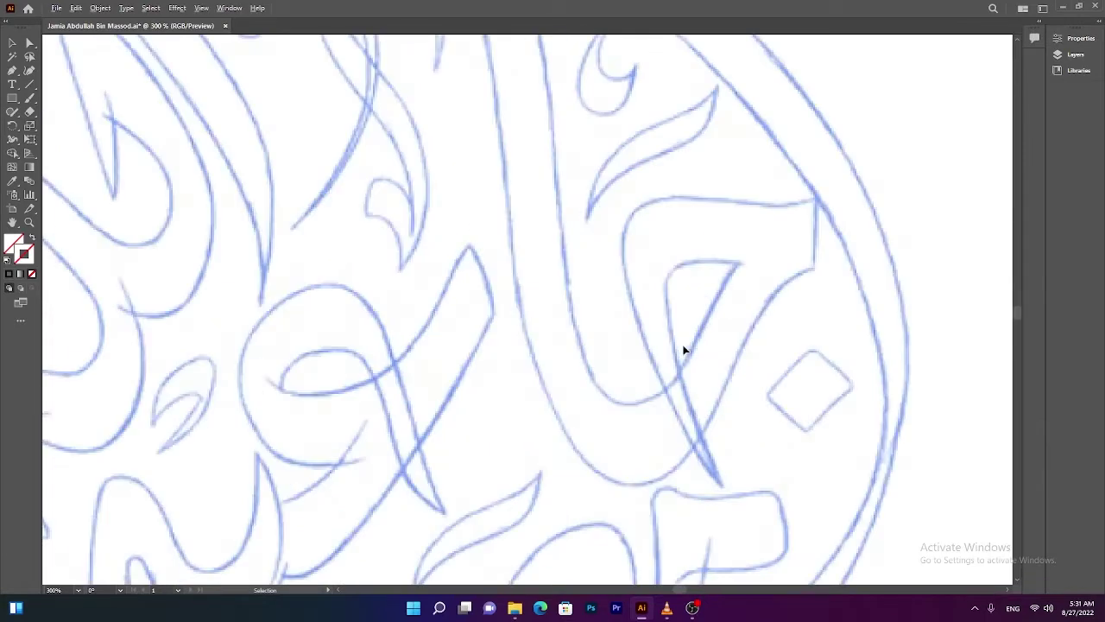
- Start the path at the letter stroke and place a curved anchor on the dome's outer edge
{"action": "left_click", "coordinate": [668, 391]}
{"action": "scroll", "coordinate": [639, 328], "scroll_direction": "down", "scroll_amount": 2}
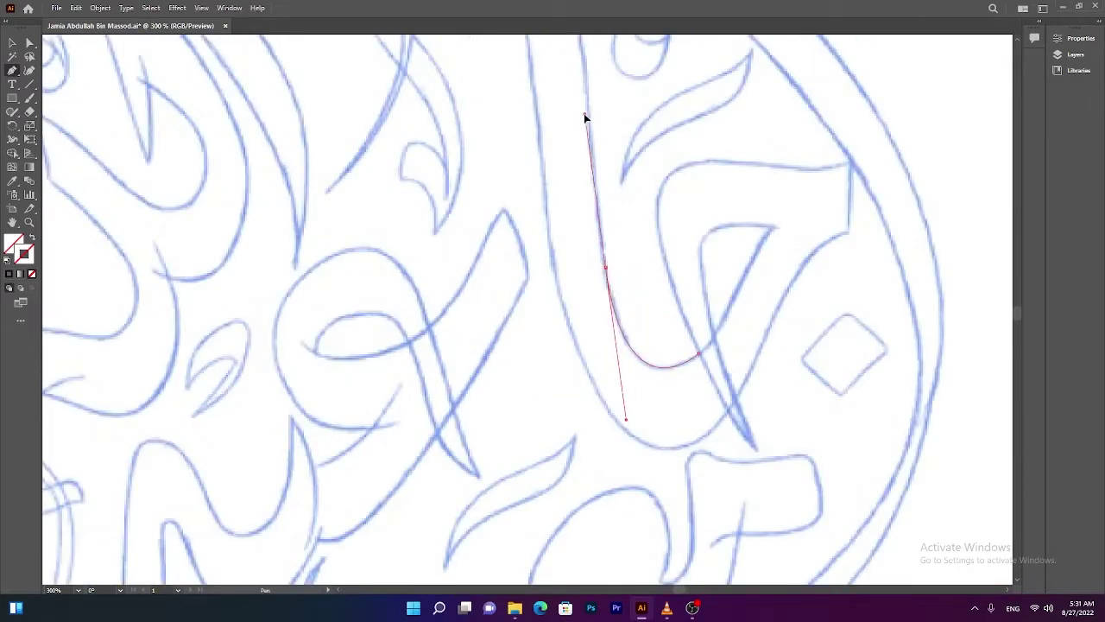
{"action": "scroll", "coordinate": [587, 240], "scroll_direction": "up", "scroll_amount": 2}
{"action": "scroll", "coordinate": [588, 222], "scroll_direction": "up", "scroll_amount": 3}
{"action": "scroll", "coordinate": [572, 164], "scroll_direction": "up", "scroll_amount": 6}
{"action": "scroll", "coordinate": [609, 205], "scroll_direction": "left", "scroll_amount": 3}
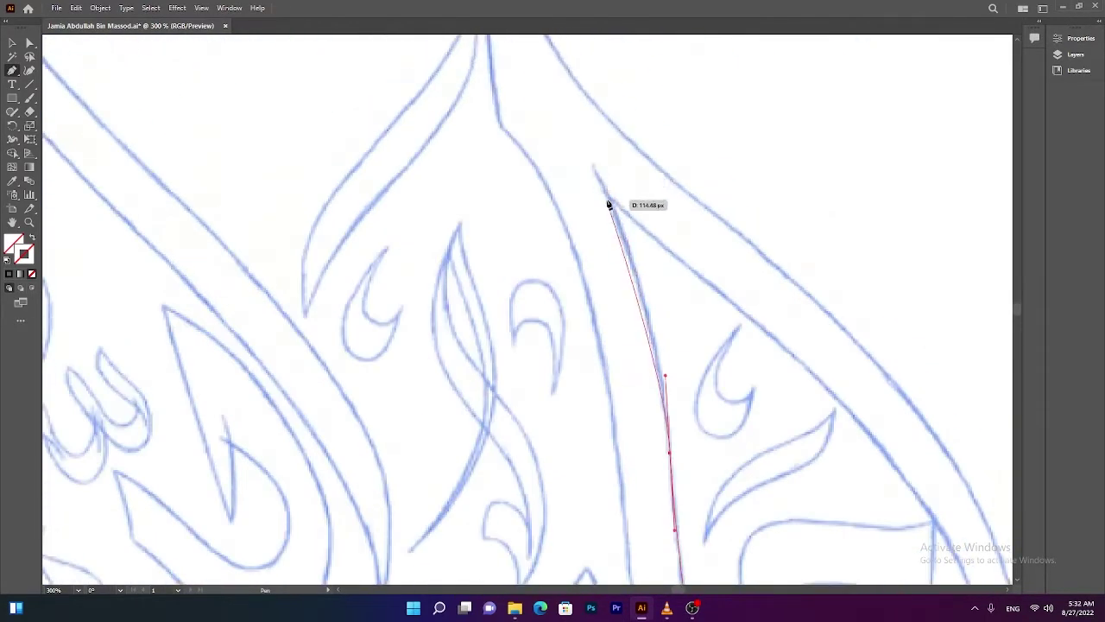
{"action": "scroll", "coordinate": [620, 201], "scroll_direction": "down", "scroll_amount": 3}
{"action": "scroll", "coordinate": [777, 338], "scroll_direction": "up", "scroll_amount": 2}
{"action": "left_click_drag", "start_coordinate": [799, 380], "coordinate": [831, 492]}
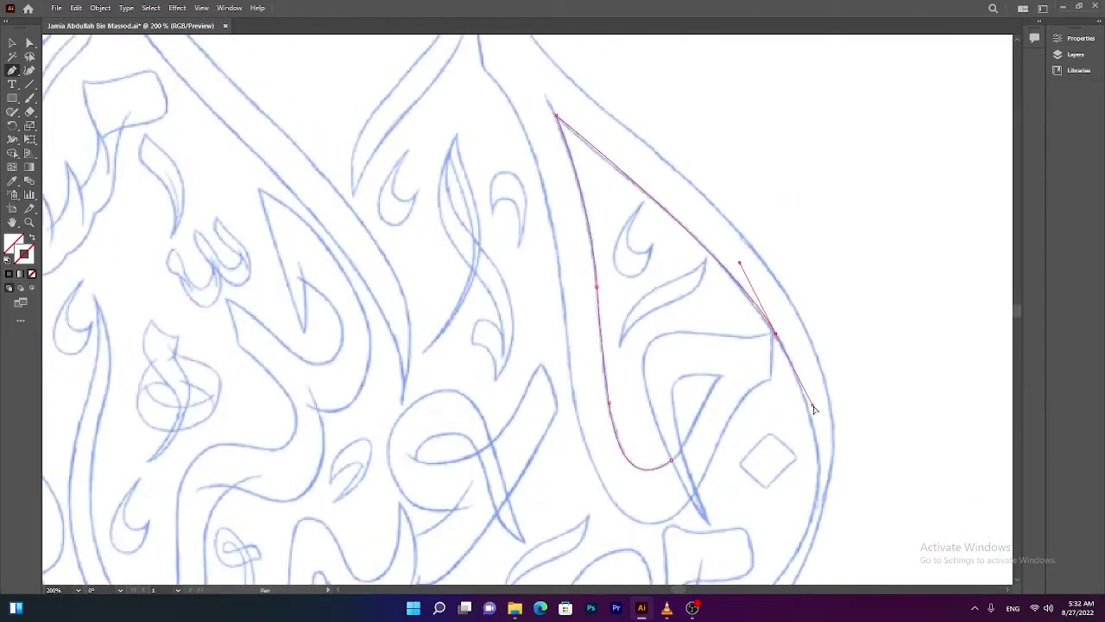
{"action": "key", "text": "ctrl+z"}
{"action": "left_click_drag", "start_coordinate": [739, 286], "coordinate": [766, 324]}
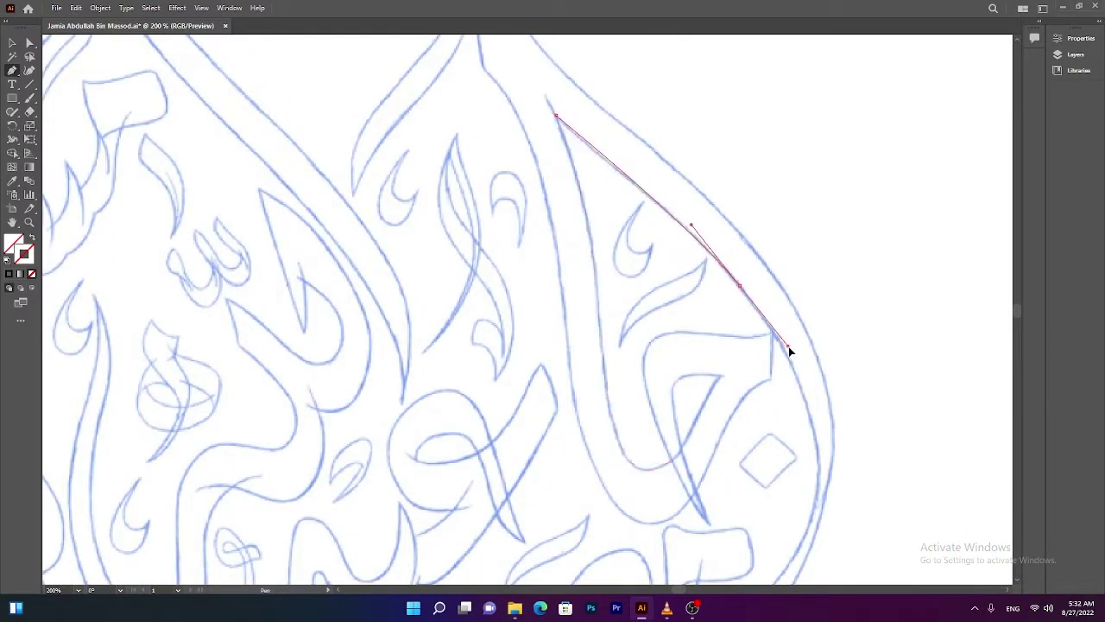
- Trace the dome's lower edge, bottom and right side up to its top point
{"action": "scroll", "coordinate": [795, 362], "scroll_direction": "down", "scroll_amount": 3}
{"action": "left_click_drag", "start_coordinate": [813, 381], "coordinate": [799, 456]}
{"action": "scroll", "coordinate": [785, 378], "scroll_direction": "down", "scroll_amount": 2}
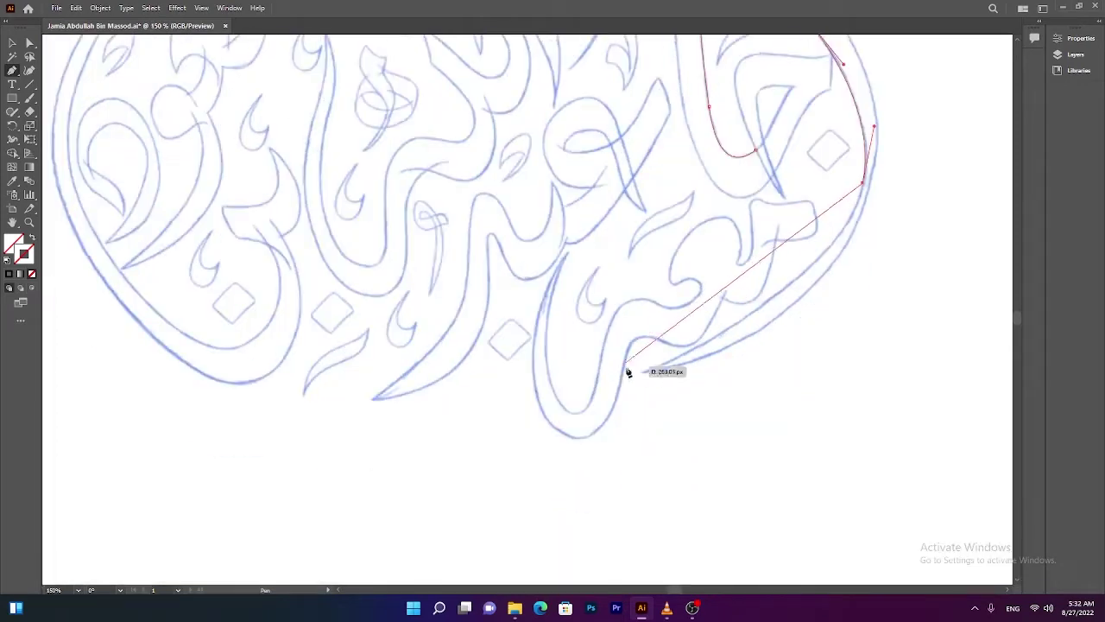
{"action": "left_click_drag", "start_coordinate": [644, 371], "coordinate": [437, 461]}
{"action": "scroll", "coordinate": [437, 462], "scroll_direction": "down", "scroll_amount": 2}
{"action": "scroll", "coordinate": [717, 345], "scroll_direction": "up", "scroll_amount": 1}
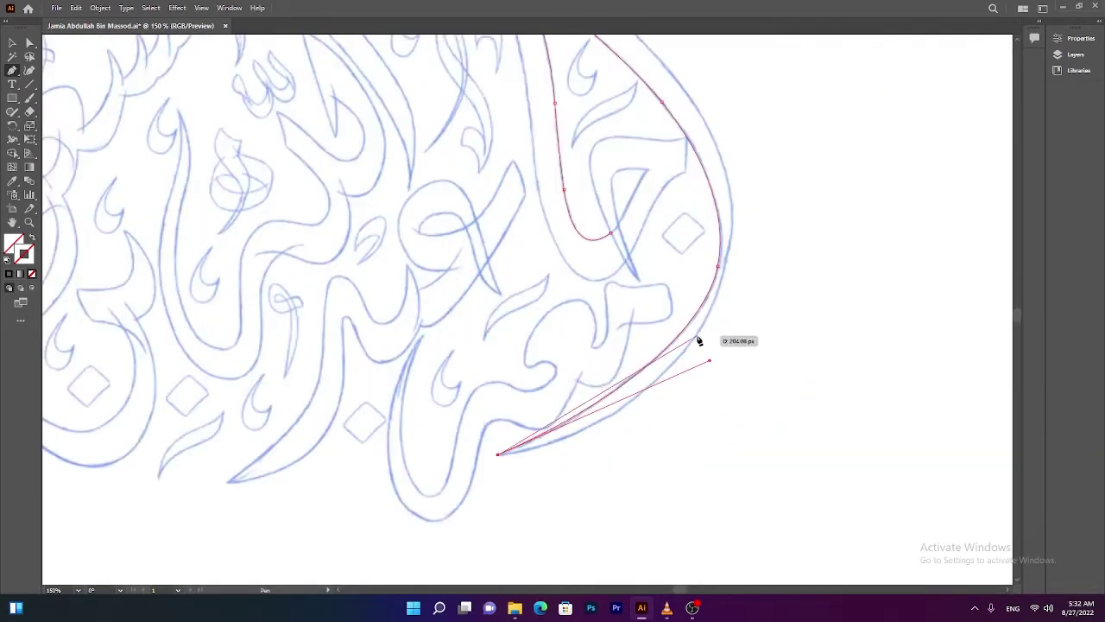
{"action": "left_click_drag", "start_coordinate": [698, 340], "coordinate": [794, 224]}
{"action": "scroll", "coordinate": [710, 245], "scroll_direction": "up", "scroll_amount": 1}
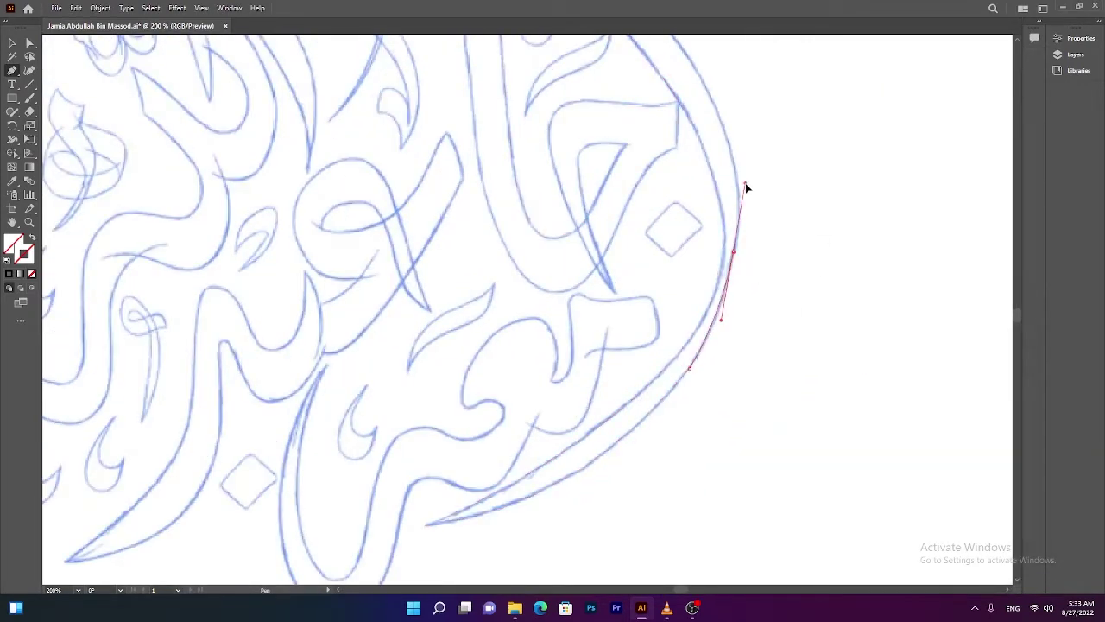
{"action": "scroll", "coordinate": [743, 216], "scroll_direction": "up", "scroll_amount": 2}
{"action": "scroll", "coordinate": [733, 254], "scroll_direction": "down", "scroll_amount": 1}
{"action": "left_click_drag", "start_coordinate": [731, 236], "coordinate": [611, 147]}
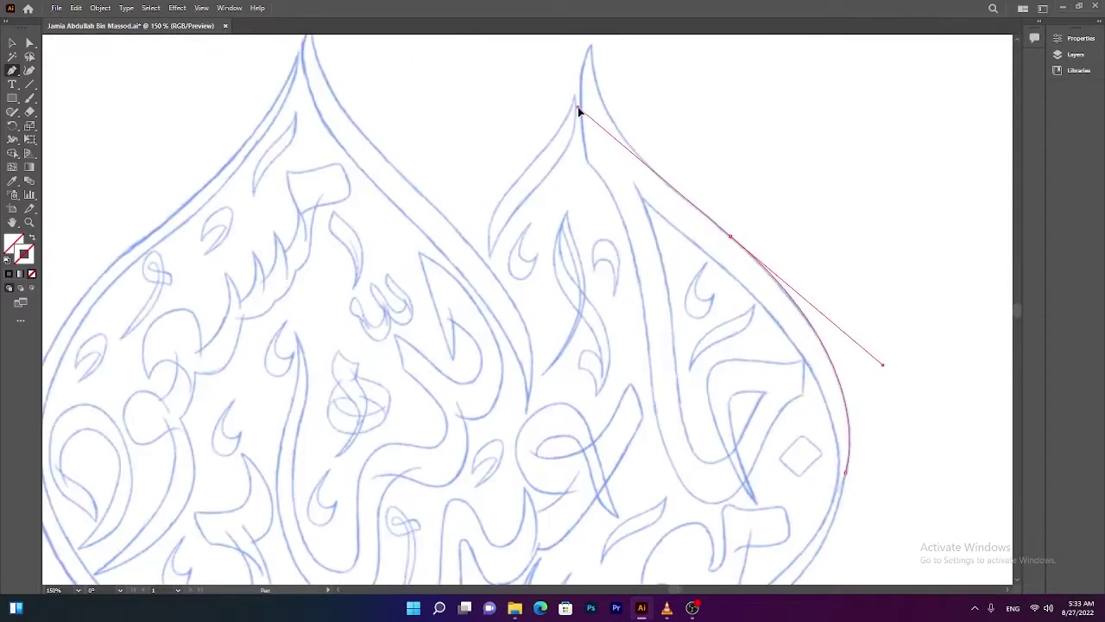
{"action": "left_click_drag", "start_coordinate": [580, 110], "coordinate": [732, 237]}
{"action": "scroll", "coordinate": [732, 237], "scroll_direction": "up", "scroll_amount": 1}
{"action": "left_click_drag", "start_coordinate": [593, 240], "coordinate": [648, 352]}
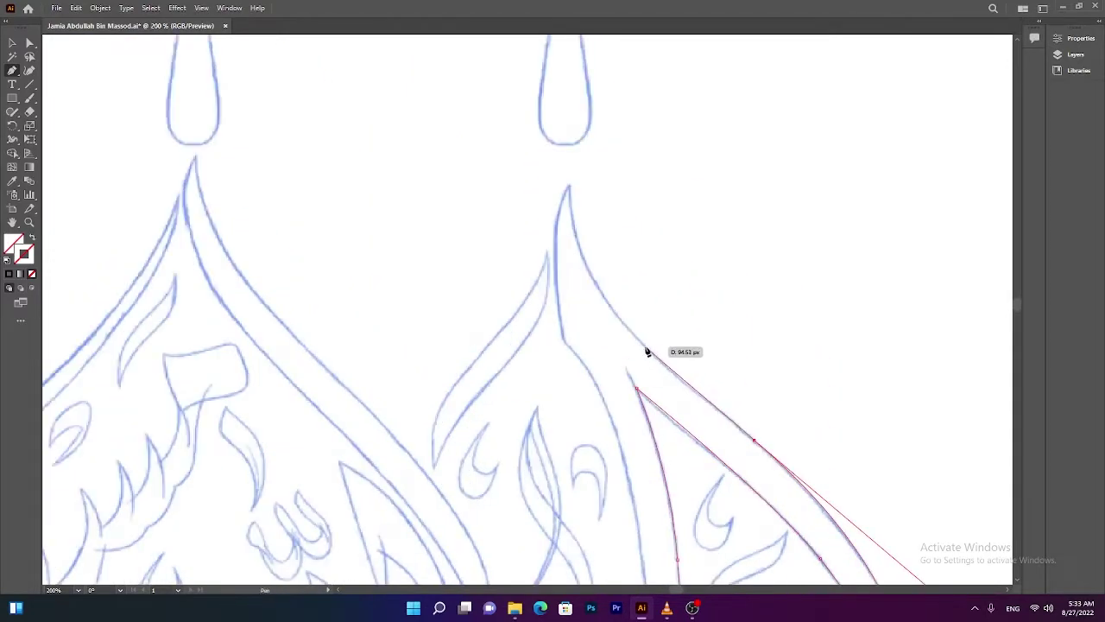
- Trace down the inner edge with a corner point and round the letter's bottom bend
{"action": "scroll", "coordinate": [596, 307], "scroll_direction": "up", "scroll_amount": 3}
{"action": "scroll", "coordinate": [605, 345], "scroll_direction": "down", "scroll_amount": 2}
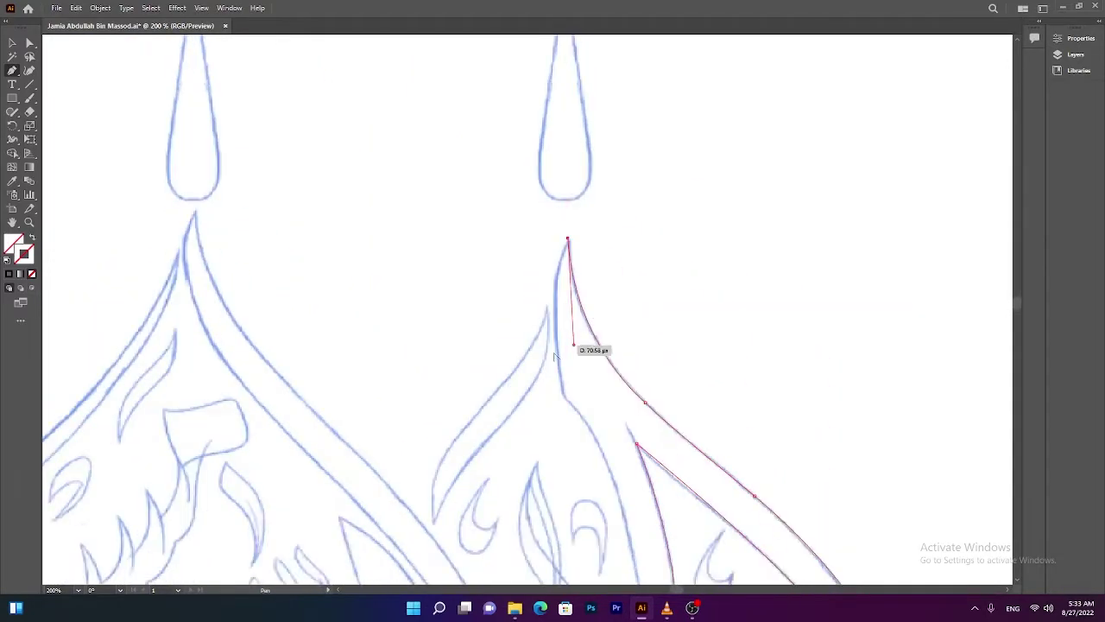
{"action": "scroll", "coordinate": [604, 346], "scroll_direction": "up", "scroll_amount": 2}
{"action": "left_click_drag", "start_coordinate": [560, 348], "coordinate": [584, 506]}
{"action": "scroll", "coordinate": [575, 365], "scroll_direction": "down", "scroll_amount": 2}
{"action": "scroll", "coordinate": [680, 363], "scroll_direction": "down", "scroll_amount": 2}
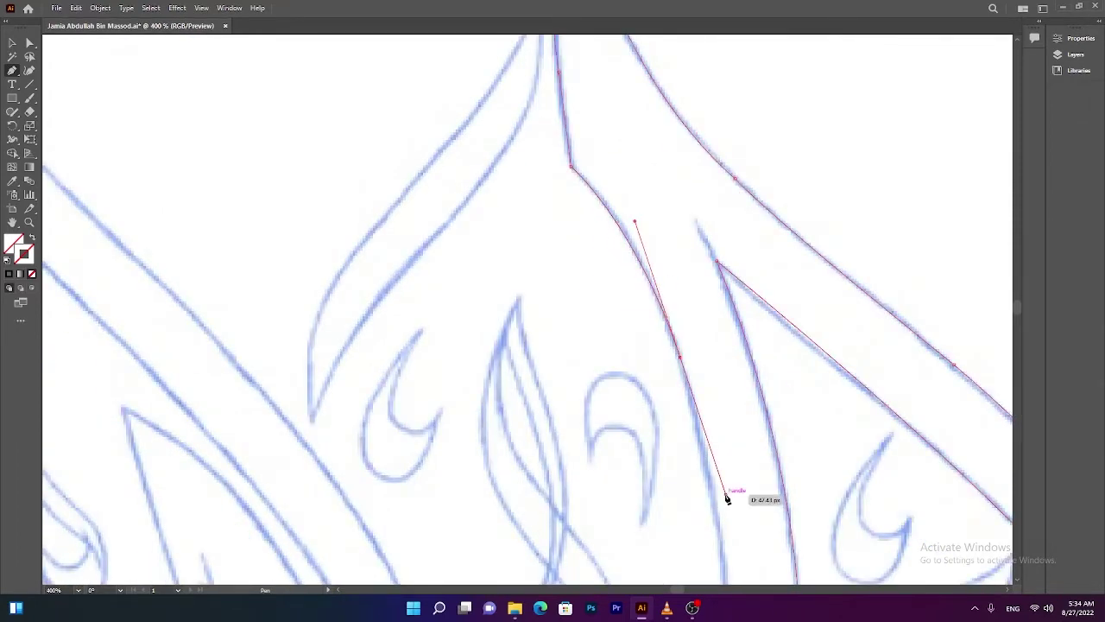
{"action": "scroll", "coordinate": [716, 388], "scroll_direction": "down", "scroll_amount": 3}
{"action": "scroll", "coordinate": [717, 389], "scroll_direction": "up", "scroll_amount": 1}
{"action": "left_click", "coordinate": [725, 375]}
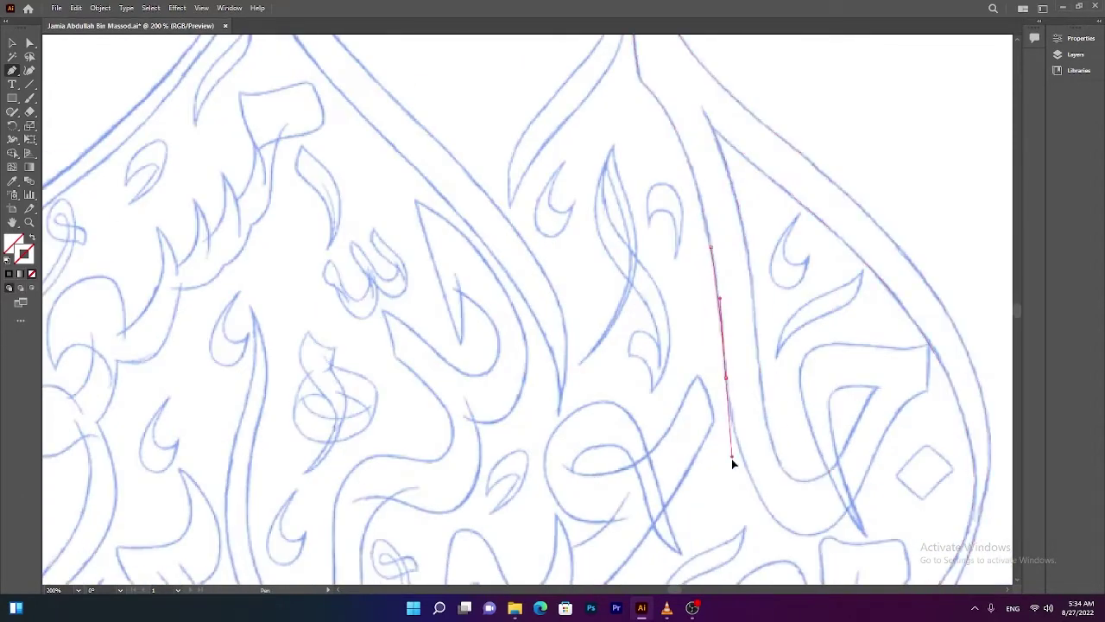
{"action": "scroll", "coordinate": [793, 404], "scroll_direction": "down", "scroll_amount": 3}
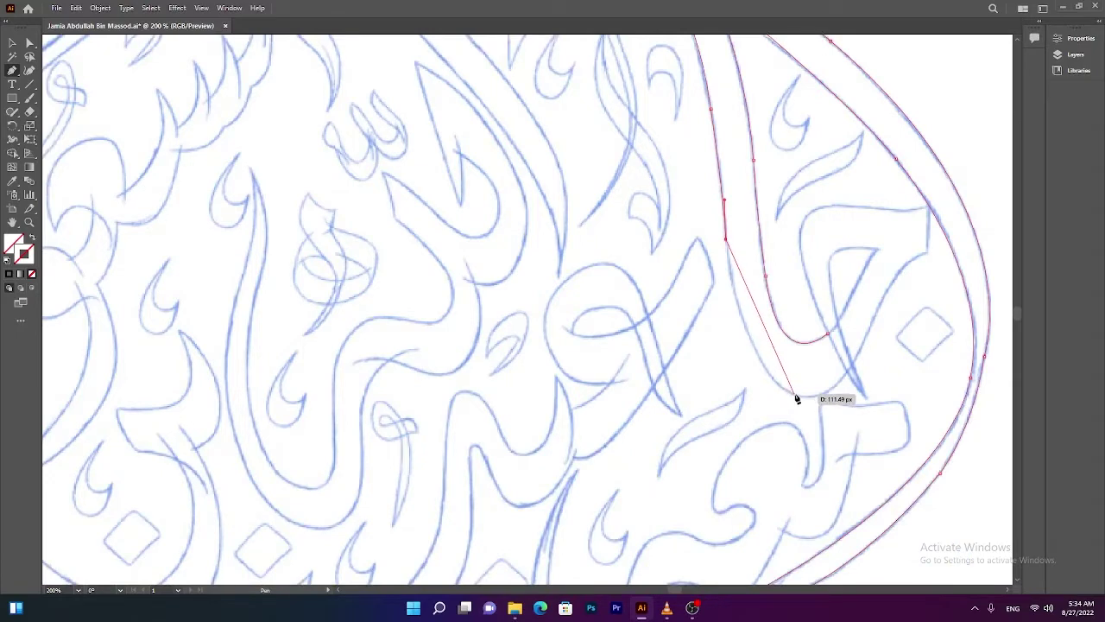
{"action": "scroll", "coordinate": [796, 398], "scroll_direction": "down", "scroll_amount": 2}
{"action": "left_click_drag", "start_coordinate": [794, 389], "coordinate": [851, 420]}
- Trace the diagonal and top strokes to where they meet, then curve around the lower tip
{"action": "scroll", "coordinate": [852, 420], "scroll_direction": "up", "scroll_amount": 3}
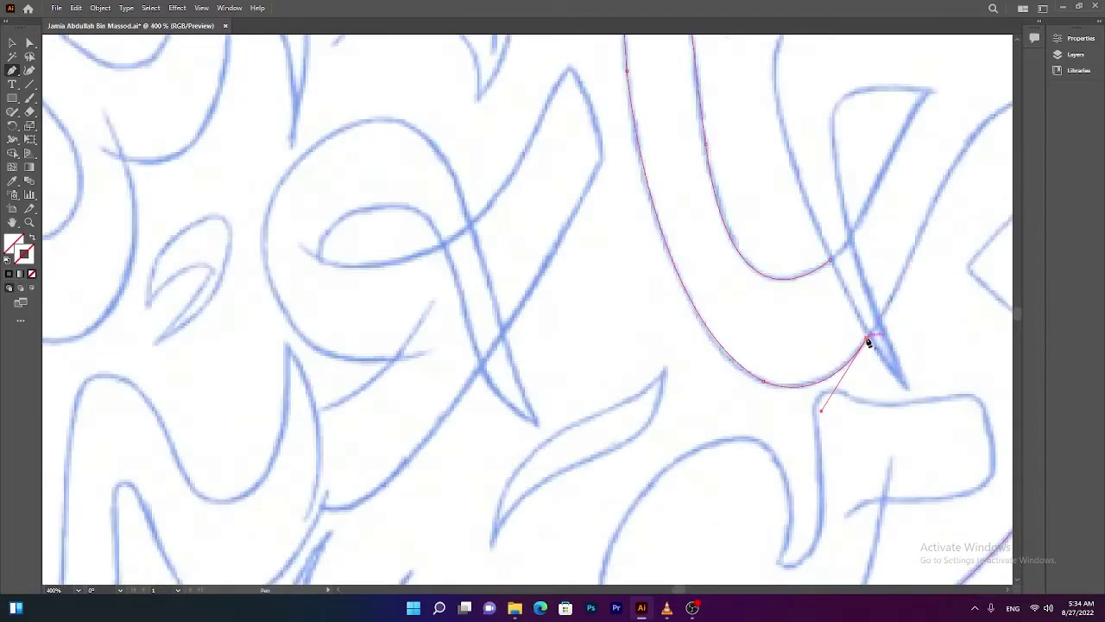
{"action": "scroll", "coordinate": [869, 343], "scroll_direction": "right", "scroll_amount": 3}
{"action": "scroll", "coordinate": [802, 400], "scroll_direction": "up", "scroll_amount": 1}
{"action": "left_click", "coordinate": [740, 357]}
{"action": "scroll", "coordinate": [760, 329], "scroll_direction": "up", "scroll_amount": 1}
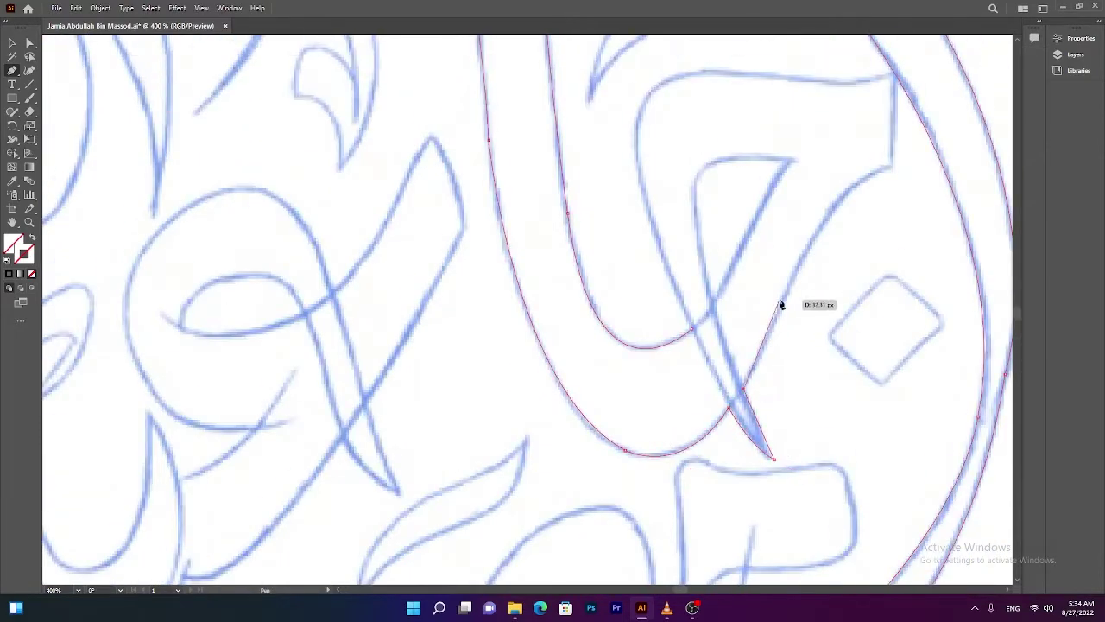
{"action": "left_click", "coordinate": [815, 231]}
{"action": "scroll", "coordinate": [898, 215], "scroll_direction": "up", "scroll_amount": 2}
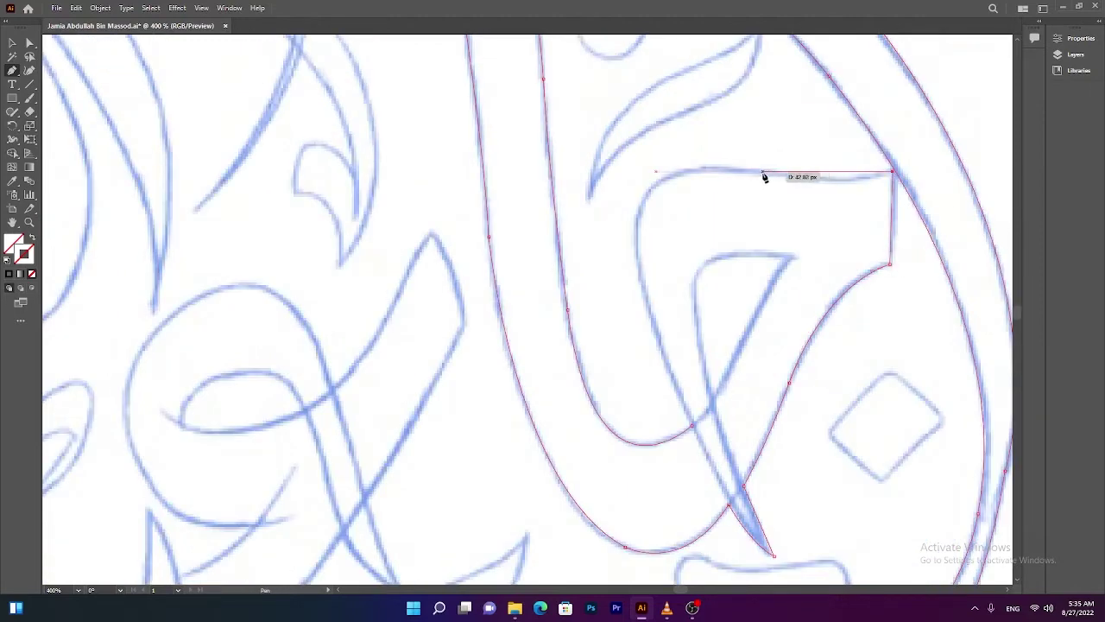
{"action": "left_click_drag", "start_coordinate": [763, 173], "coordinate": [661, 158]}
{"action": "left_click_drag", "start_coordinate": [636, 227], "coordinate": [640, 268]}
{"action": "left_click_drag", "start_coordinate": [696, 426], "coordinate": [753, 544]}
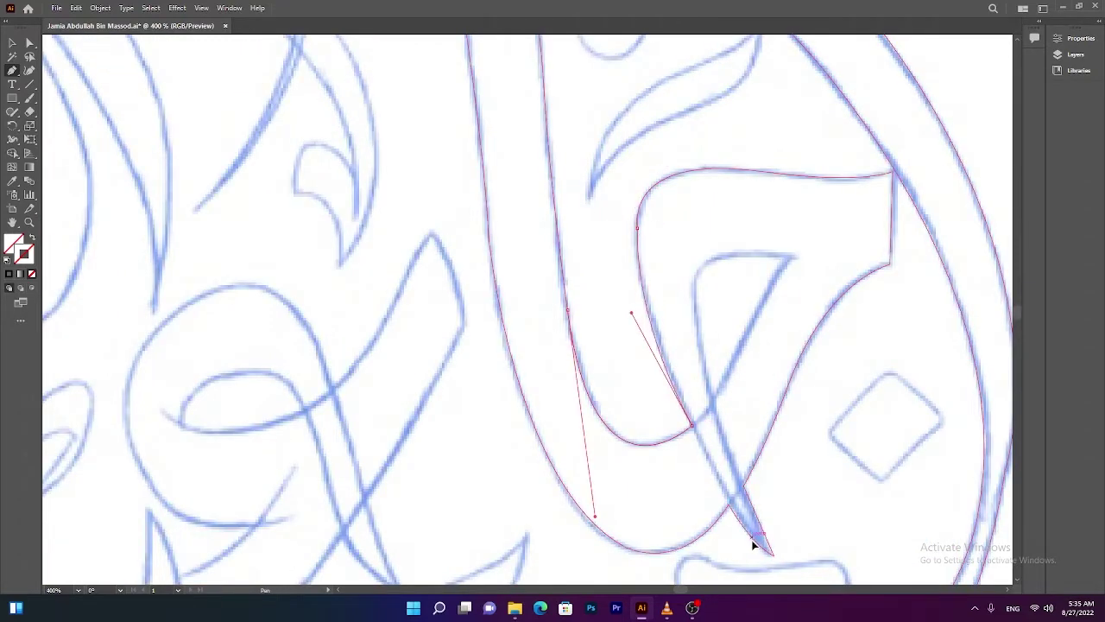
- Continue the outline with curved anchors at the letter's left corner and stroke bottom
{"action": "scroll", "coordinate": [569, 402], "scroll_direction": "right", "scroll_amount": 3}
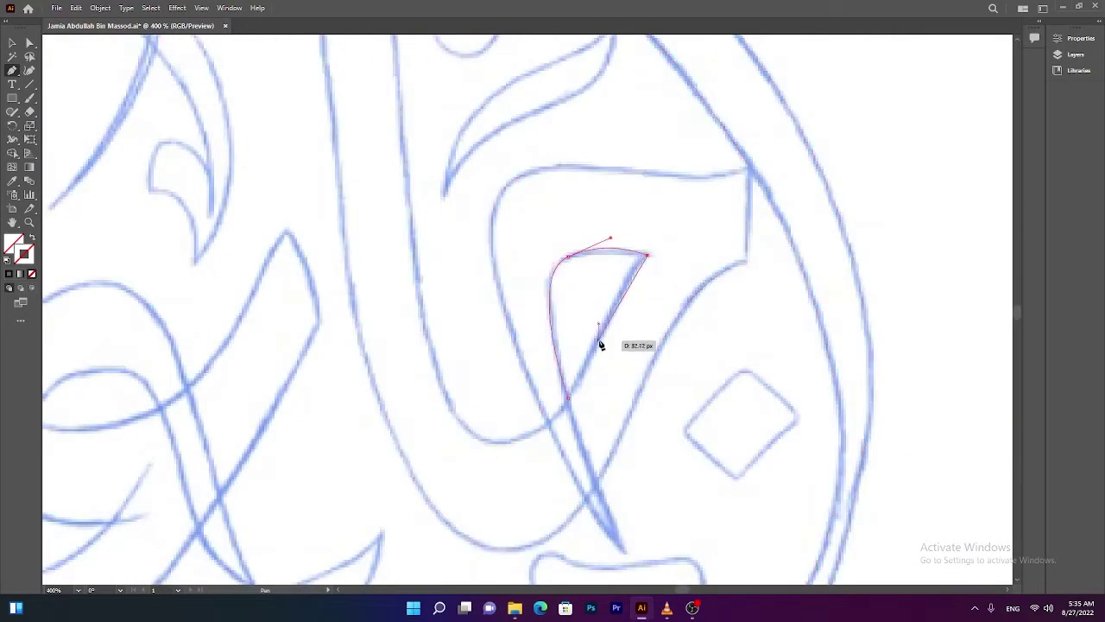
{"action": "scroll", "coordinate": [555, 420], "scroll_direction": "down", "scroll_amount": 3}
{"action": "scroll", "coordinate": [389, 306], "scroll_direction": "up", "scroll_amount": 3}
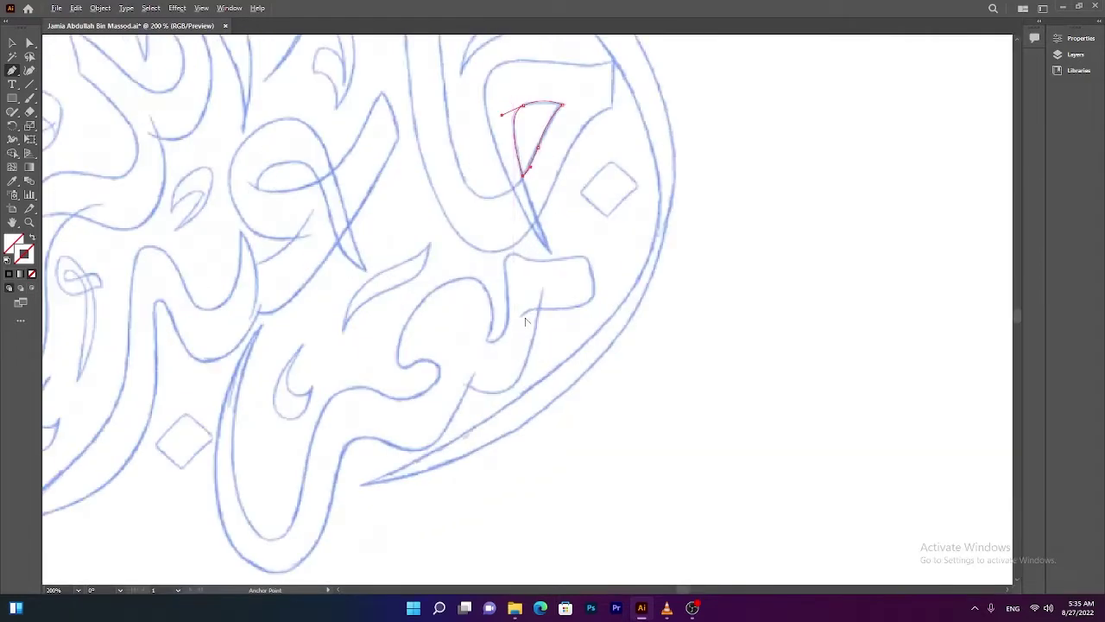
{"action": "scroll", "coordinate": [716, 277], "scroll_direction": "up", "scroll_amount": 2}
{"action": "scroll", "coordinate": [769, 122], "scroll_direction": "up", "scroll_amount": 1}
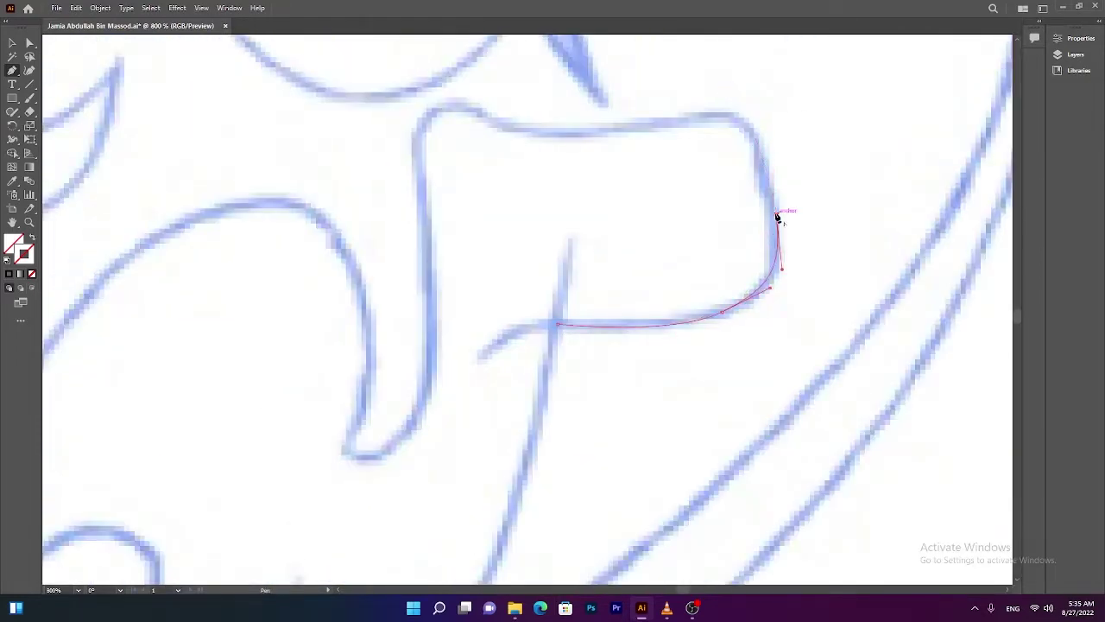
{"action": "scroll", "coordinate": [606, 148], "scroll_direction": "up", "scroll_amount": 1}
{"action": "scroll", "coordinate": [535, 164], "scroll_direction": "left", "scroll_amount": 1}
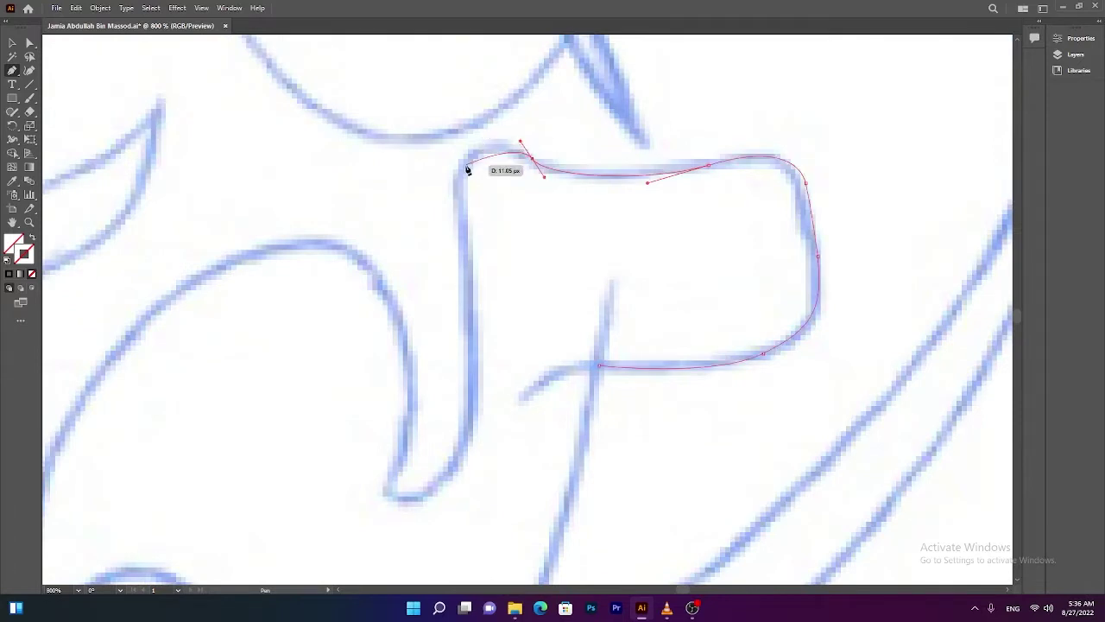
{"action": "left_click_drag", "start_coordinate": [459, 183], "coordinate": [458, 229]}
{"action": "scroll", "coordinate": [471, 313], "scroll_direction": "down", "scroll_amount": 3}
{"action": "scroll", "coordinate": [427, 385], "scroll_direction": "down", "scroll_amount": 2}
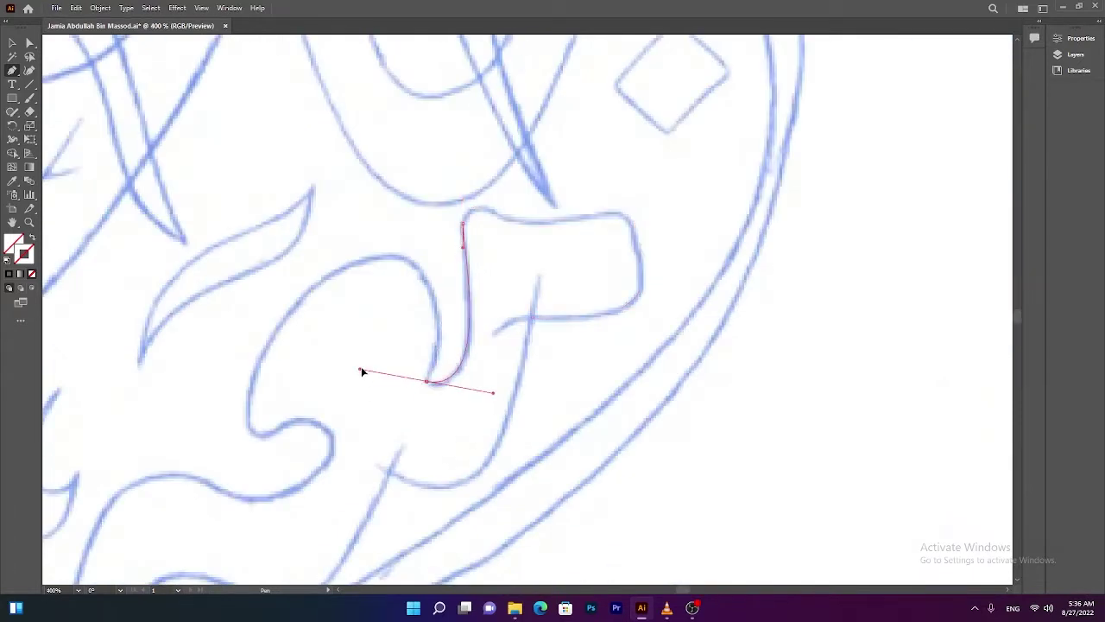
{"action": "scroll", "coordinate": [361, 372], "scroll_direction": "up", "scroll_amount": 2}
{"action": "left_click_drag", "start_coordinate": [410, 211], "coordinate": [341, 145]}
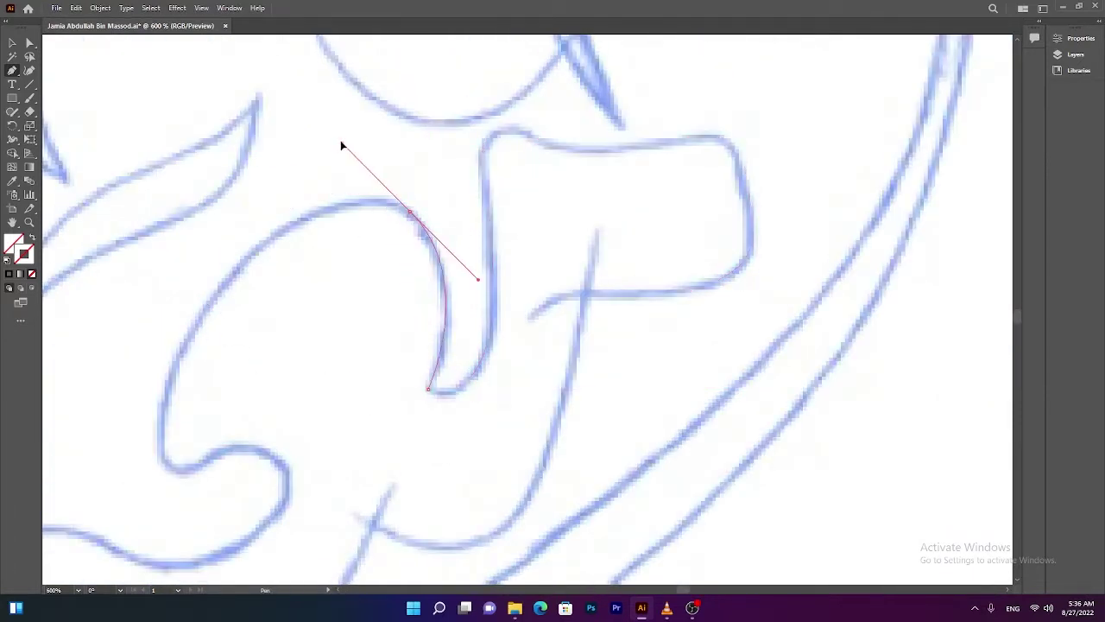
- Trace the letter's upper bend and the curl of its lower stroke
{"action": "scroll", "coordinate": [444, 245], "scroll_direction": "left", "scroll_amount": 2}
{"action": "scroll", "coordinate": [444, 244], "scroll_direction": "left", "scroll_amount": 3}
{"action": "scroll", "coordinate": [444, 244], "scroll_direction": "down", "scroll_amount": 1}
{"action": "mouse_move", "coordinate": [449, 225]}
{"action": "left_mouse_down"}
{"action": "mouse_move", "coordinate": [385, 339]}
{"action": "mouse_move", "coordinate": [425, 389]}
{"action": "left_mouse_up"}
{"action": "scroll", "coordinate": [449, 229], "scroll_direction": "down", "scroll_amount": 1}
{"action": "mouse_move", "coordinate": [433, 352]}
{"action": "left_mouse_down"}
{"action": "mouse_move", "coordinate": [506, 351]}
{"action": "mouse_move", "coordinate": [520, 388]}
{"action": "left_mouse_up"}
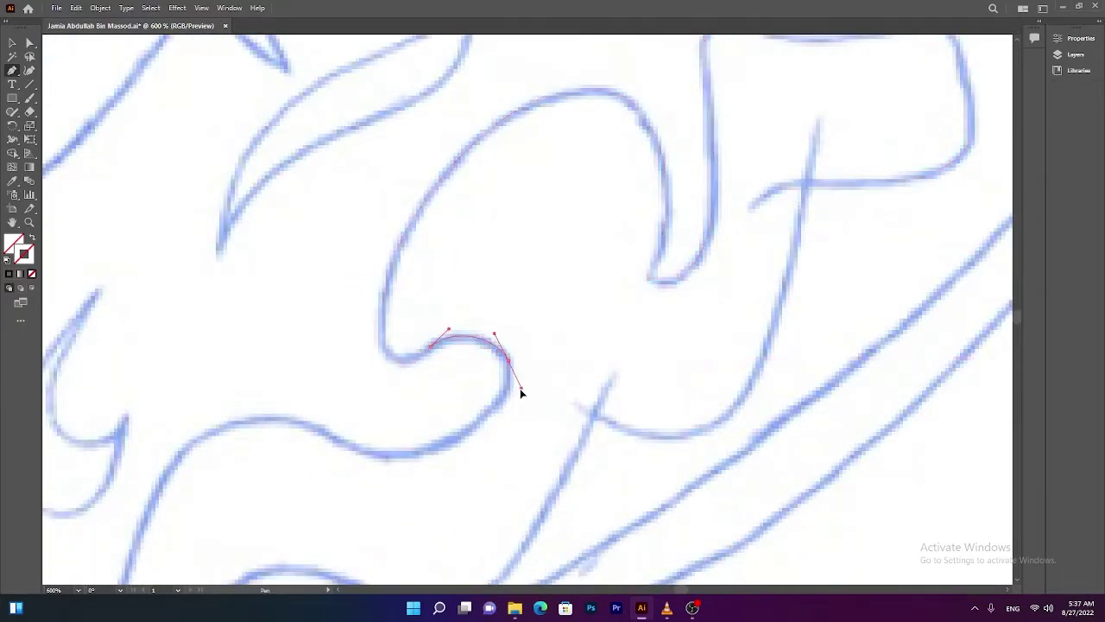
{"action": "scroll", "coordinate": [521, 387], "scroll_direction": "left", "scroll_amount": 1}
{"action": "scroll", "coordinate": [520, 387], "scroll_direction": "down", "scroll_amount": 1}
{"action": "left_click_drag", "start_coordinate": [450, 386], "coordinate": [517, 399]}
{"action": "left_click", "coordinate": [399, 366], "text": "ctrl"}
{"action": "scroll", "coordinate": [329, 352], "scroll_direction": "left", "scroll_amount": 1}
{"action": "scroll", "coordinate": [329, 351], "scroll_direction": "down", "scroll_amount": 1}
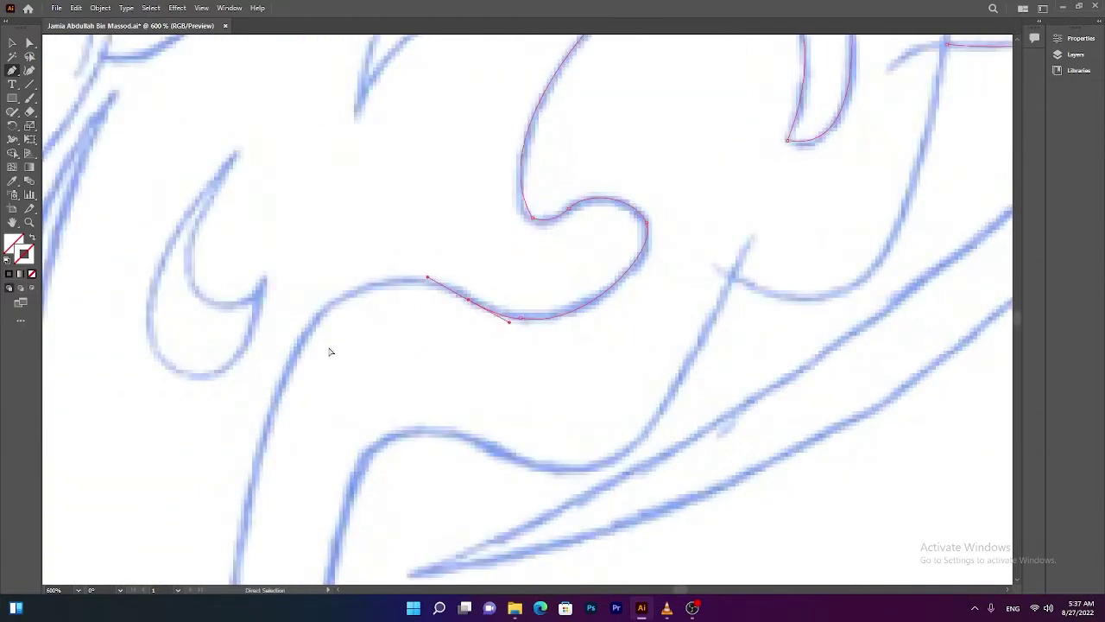
{"action": "scroll", "coordinate": [455, 296], "scroll_direction": "left", "scroll_amount": 1}
{"action": "left_click_drag", "start_coordinate": [371, 316], "coordinate": [323, 388]}
- Trace the deep descending loop, breaking the handle for a sharp turn back
{"action": "key", "text": "ctrl+minus"}
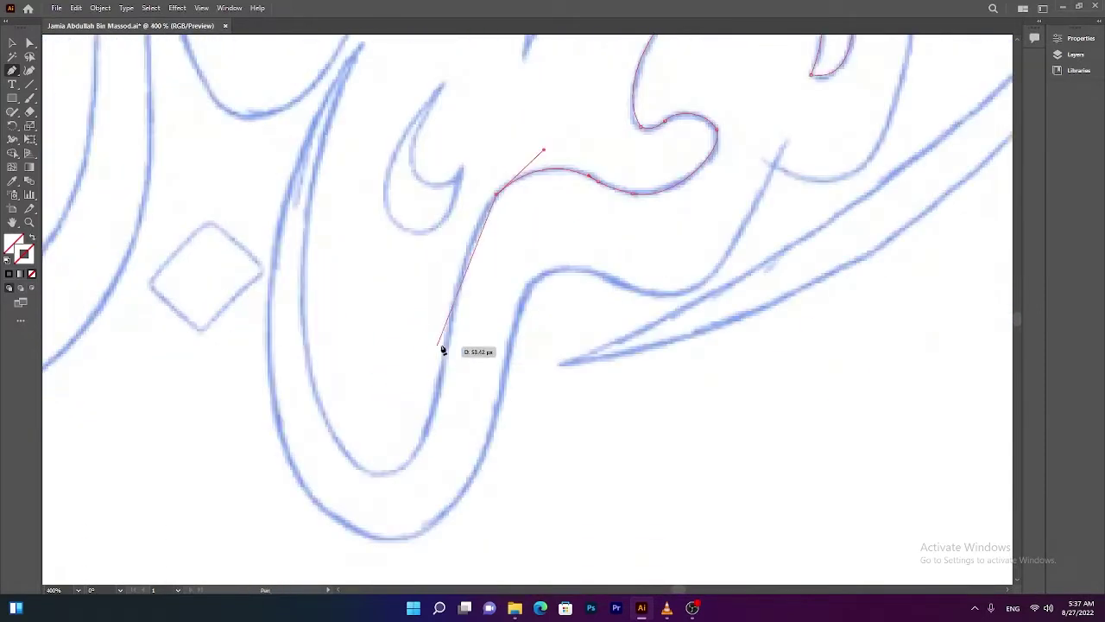
{"action": "scroll", "coordinate": [443, 408], "scroll_direction": "left", "scroll_amount": 1}
{"action": "left_click_drag", "start_coordinate": [438, 474], "coordinate": [380, 474]}
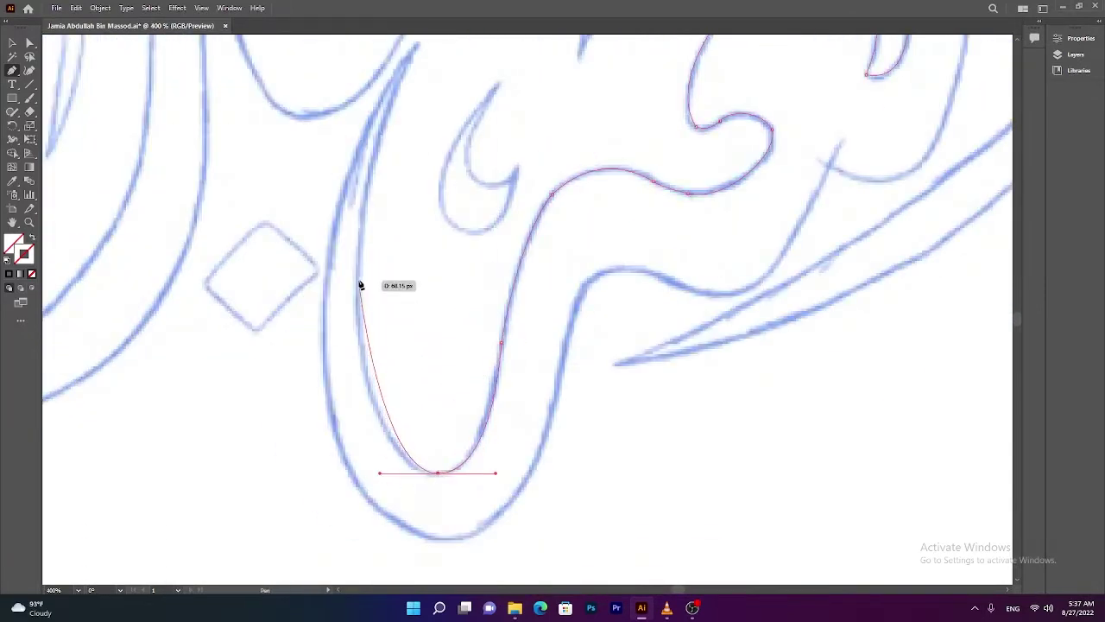
{"action": "key", "text": "ctrl+minus"}
{"action": "left_click_drag", "start_coordinate": [392, 191], "coordinate": [446, 68]}
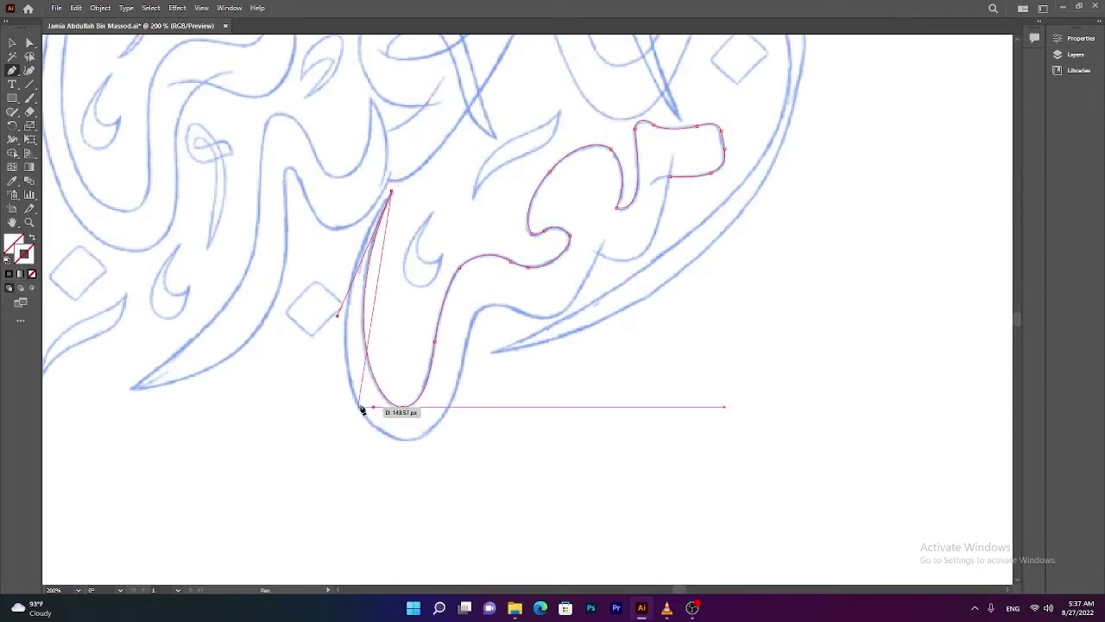
{"action": "left_click_drag", "start_coordinate": [362, 409], "coordinate": [406, 526]}
{"action": "left_click_drag", "start_coordinate": [444, 415], "coordinate": [494, 358]}
{"action": "left_click", "coordinate": [444, 414]}
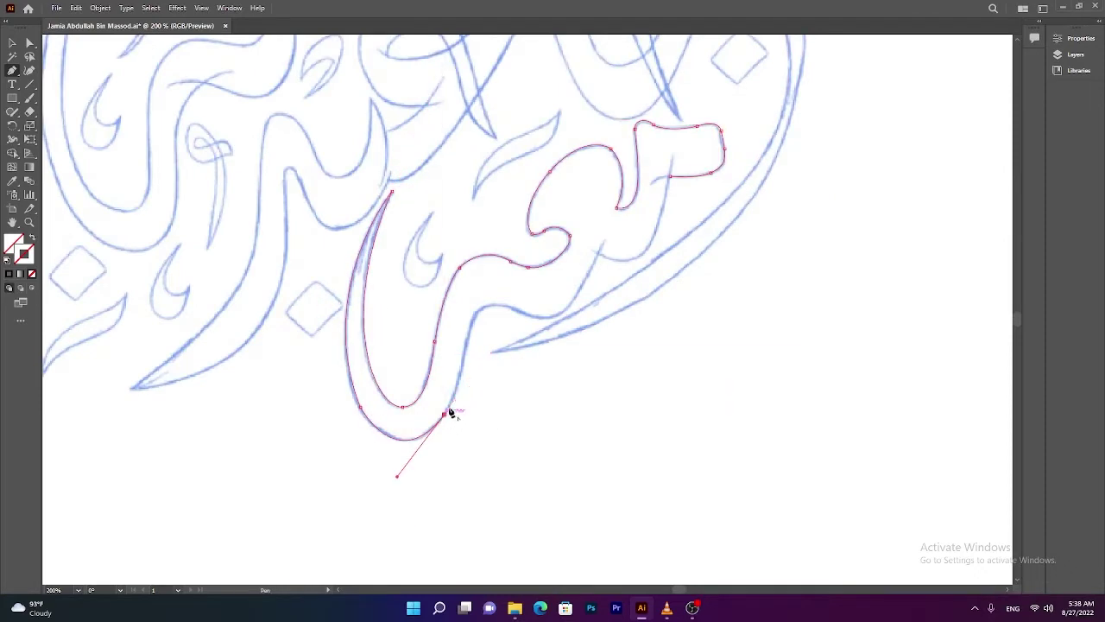
- Add smooth anchors along the stroke's upper edge
{"action": "scroll", "coordinate": [450, 414], "scroll_direction": "up", "scroll_amount": 3, "text": "alt"}
{"action": "scroll", "coordinate": [512, 168], "scroll_direction": "up", "scroll_amount": 1}
{"action": "left_click_drag", "start_coordinate": [603, 161], "coordinate": [691, 164]}
{"action": "left_click_drag", "start_coordinate": [732, 203], "coordinate": [774, 190]}
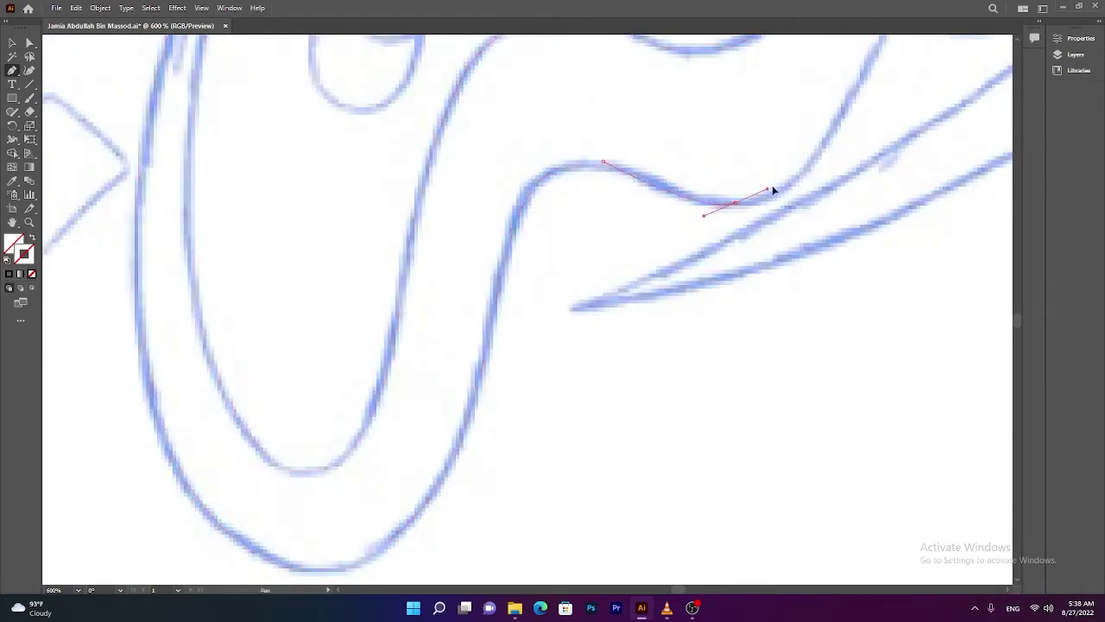
{"action": "scroll", "coordinate": [774, 190], "scroll_direction": "down", "scroll_amount": 3}
{"action": "scroll", "coordinate": [784, 141], "scroll_direction": "up", "scroll_amount": 3}
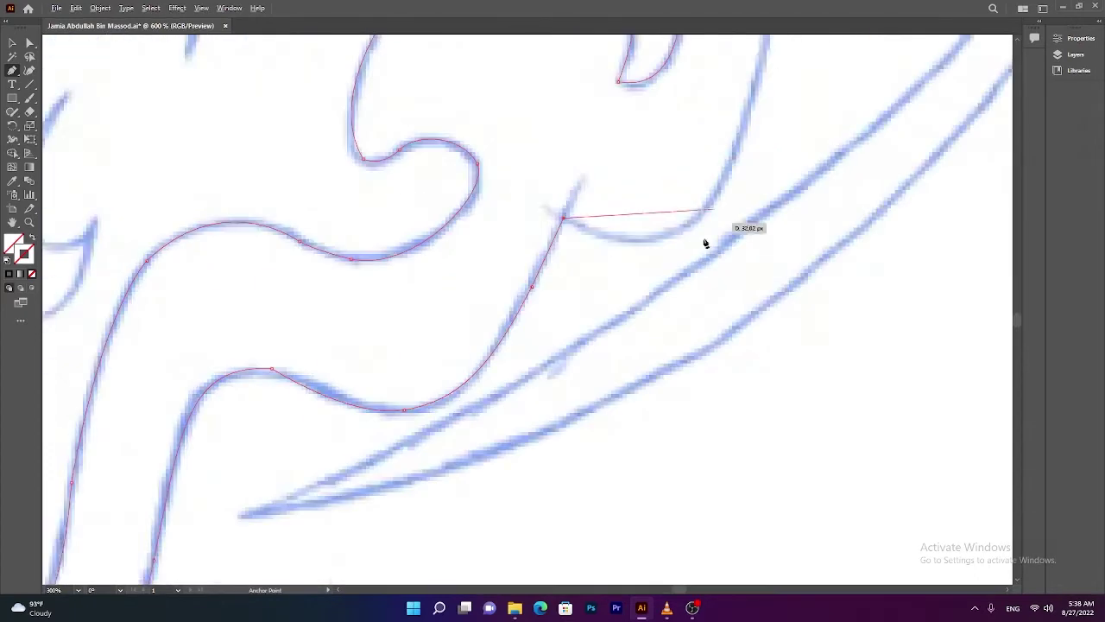
{"action": "scroll", "coordinate": [705, 244], "scroll_direction": "down", "scroll_amount": 1}
{"action": "scroll", "coordinate": [768, 178], "scroll_direction": "down", "scroll_amount": 1}
{"action": "scroll", "coordinate": [780, 111], "scroll_direction": "down", "scroll_amount": 3}
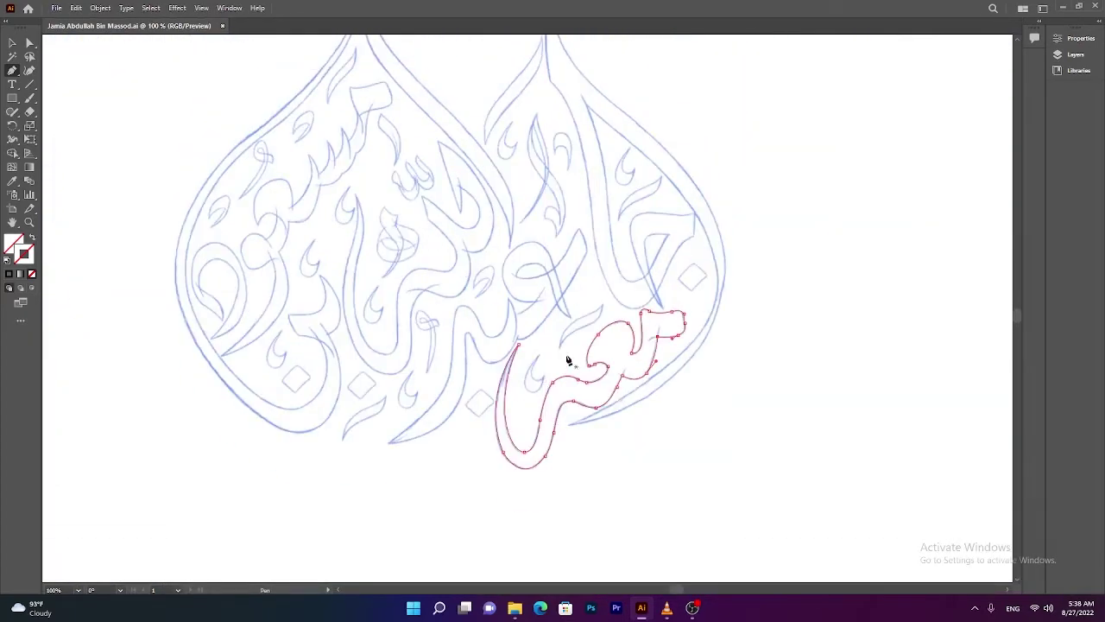
- Start a new path at the next dome's pointed tip and place a sharp-cornered anchor along its edge
{"action": "scroll", "coordinate": [568, 360], "scroll_direction": "up", "scroll_amount": 5}
{"action": "scroll", "coordinate": [593, 264], "scroll_direction": "down", "scroll_amount": 1}
{"action": "scroll", "coordinate": [686, 173], "scroll_direction": "up", "scroll_amount": 1}
{"action": "scroll", "coordinate": [686, 173], "scroll_direction": "down", "scroll_amount": 1}
{"action": "left_click_drag", "start_coordinate": [734, 279], "coordinate": [741, 376]}
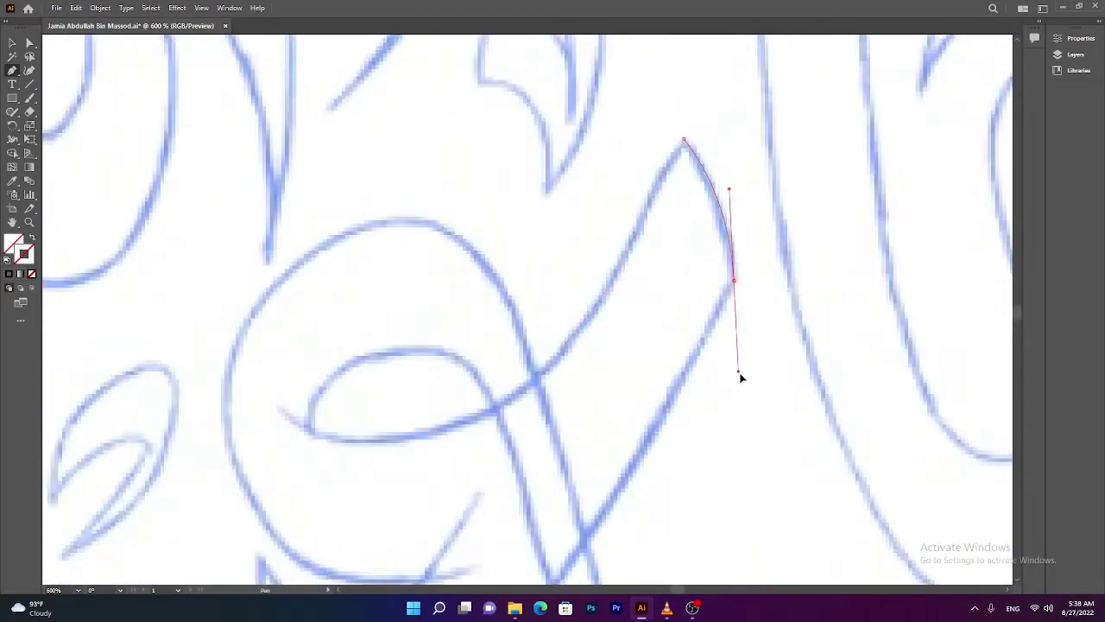
{"action": "scroll", "coordinate": [741, 377], "scroll_direction": "down", "scroll_amount": 2}
{"action": "left_click_drag", "start_coordinate": [595, 380], "coordinate": [597, 388]}
{"action": "scroll", "coordinate": [609, 423], "scroll_direction": "down", "scroll_amount": 1}
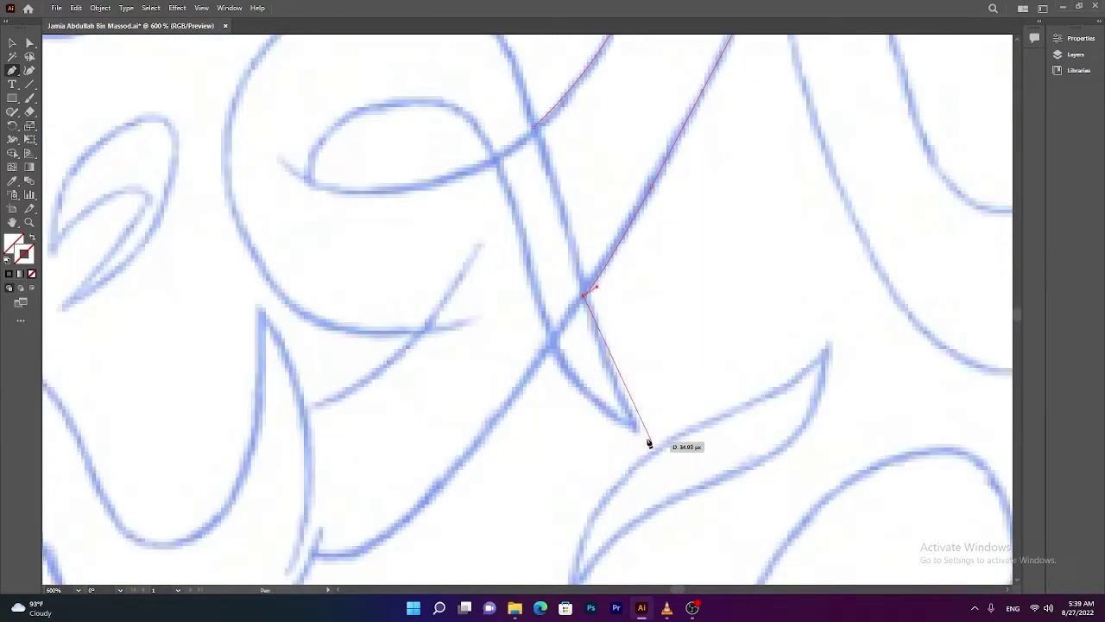
{"action": "scroll", "coordinate": [550, 338], "scroll_direction": "down", "scroll_amount": 5}
{"action": "scroll", "coordinate": [483, 419], "scroll_direction": "up", "scroll_amount": 5}
{"action": "left_click_drag", "start_coordinate": [629, 357], "coordinate": [519, 343]}
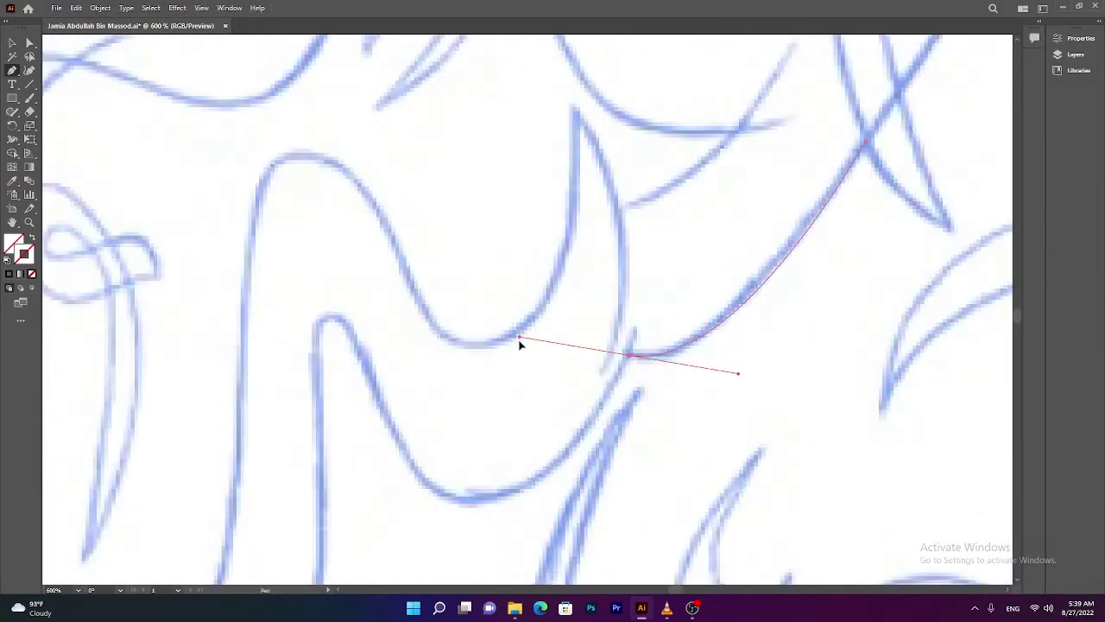
{"action": "left_click", "coordinate": [630, 357]}
- Add a smooth anchor and a sharp corner at the stroke's bottom
{"action": "scroll", "coordinate": [561, 406], "scroll_direction": "down", "scroll_amount": 1}
{"action": "left_click_drag", "start_coordinate": [498, 447], "coordinate": [432, 446]}
{"action": "scroll", "coordinate": [383, 345], "scroll_direction": "left", "scroll_amount": 1}
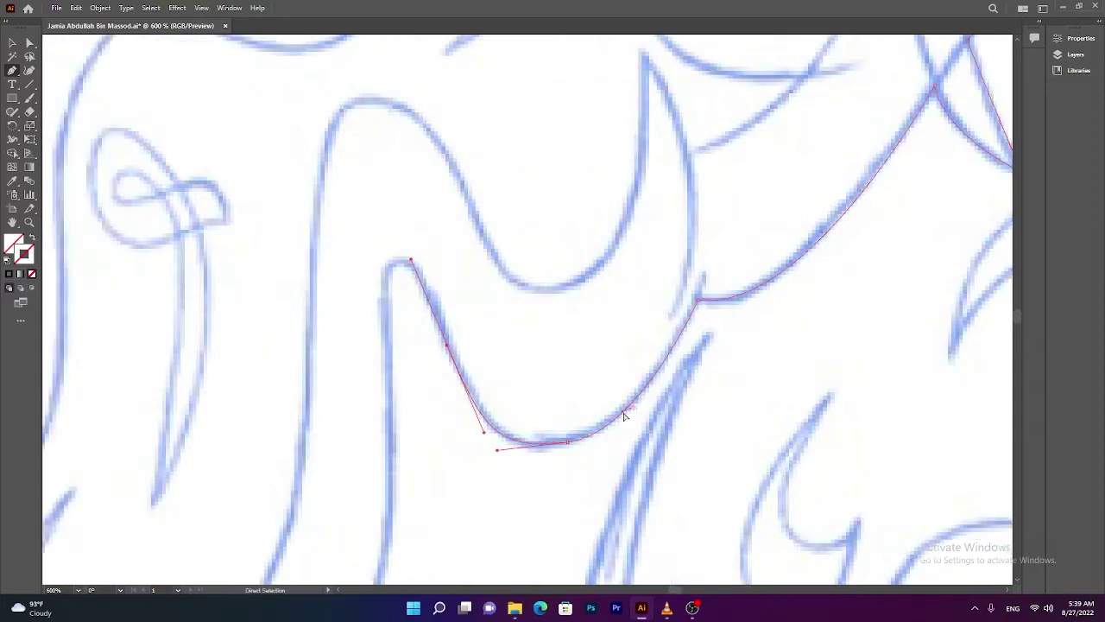
{"action": "scroll", "coordinate": [518, 329], "scroll_direction": "left", "scroll_amount": 4}
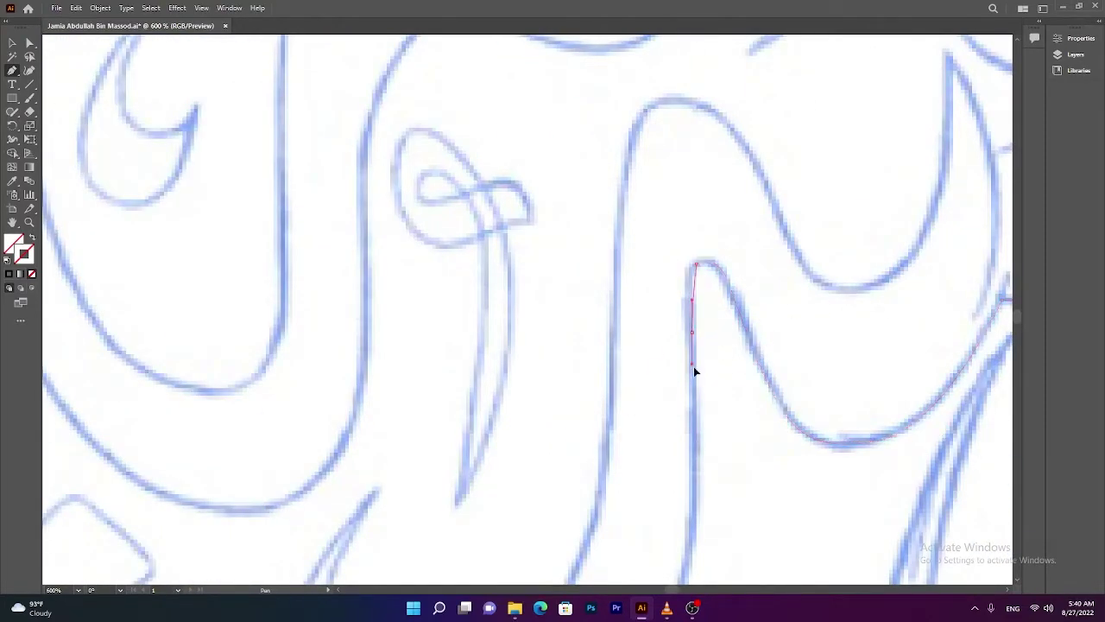
{"action": "scroll", "coordinate": [695, 370], "scroll_direction": "down", "scroll_amount": 2}
{"action": "scroll", "coordinate": [697, 394], "scroll_direction": "down", "scroll_amount": 2}
{"action": "left_click_drag", "start_coordinate": [559, 432], "coordinate": [377, 450]}
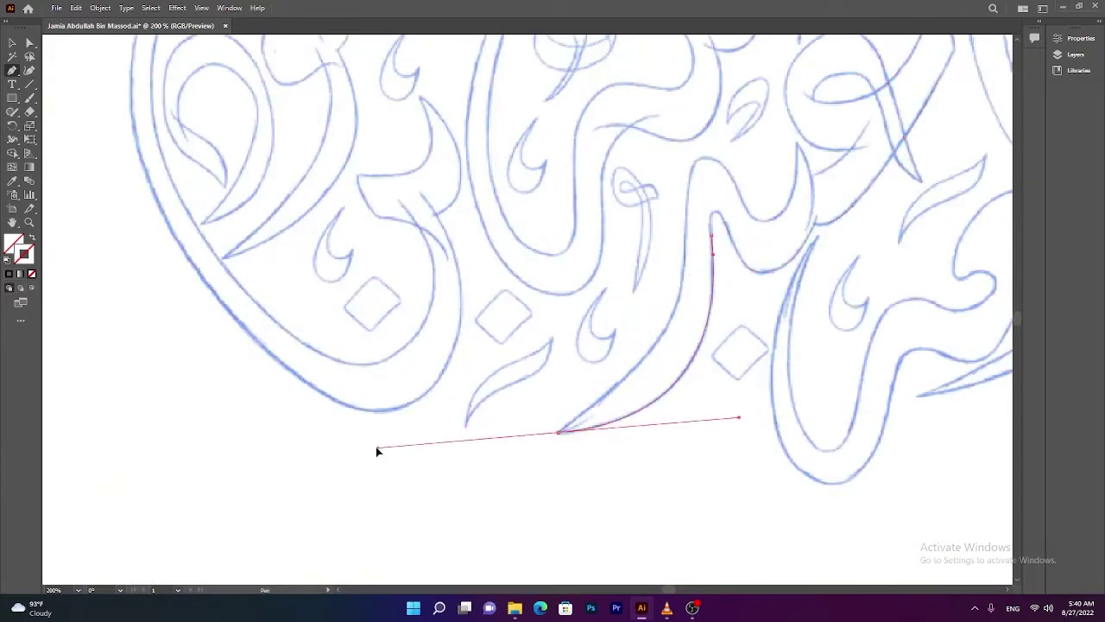
{"action": "left_click", "coordinate": [558, 434]}
{"action": "scroll", "coordinate": [691, 212], "scroll_direction": "up", "scroll_amount": 2}
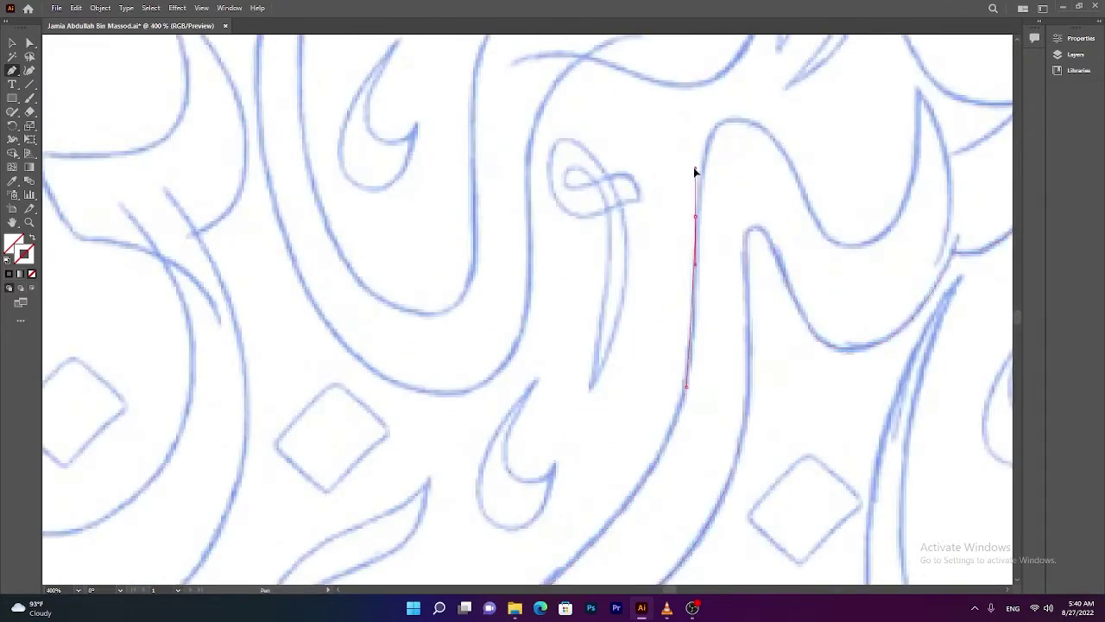
{"action": "scroll", "coordinate": [695, 171], "scroll_direction": "up", "scroll_amount": 2}
- Place anchors at the curve's top, its valley and up the right stroke
{"action": "left_click_drag", "start_coordinate": [735, 216], "coordinate": [771, 223]}
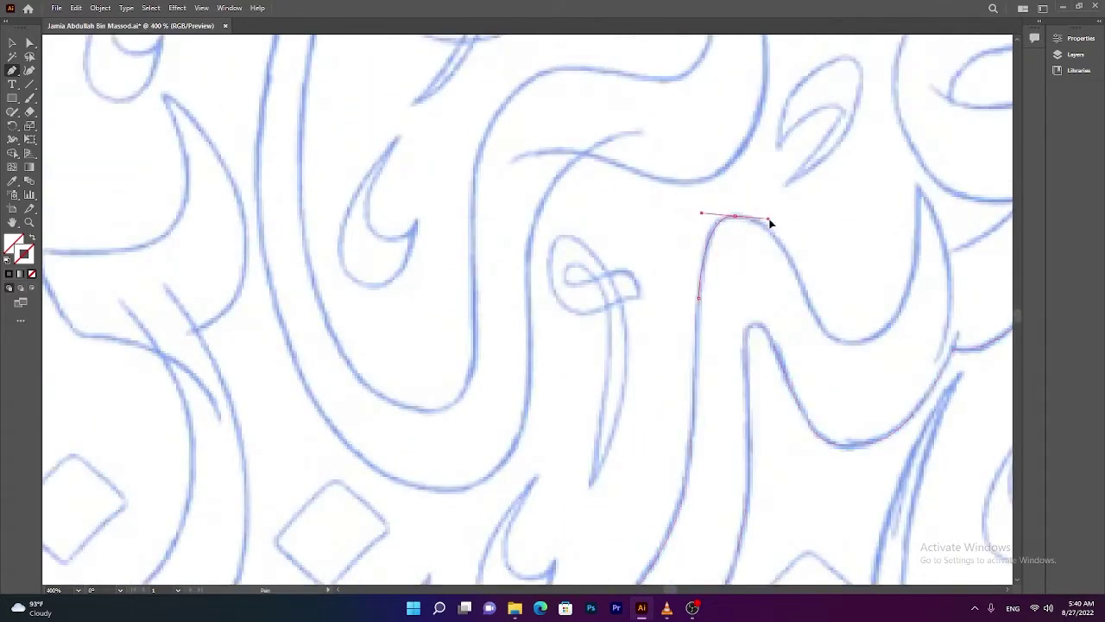
{"action": "left_click_drag", "start_coordinate": [851, 342], "coordinate": [885, 339]}
{"action": "scroll", "coordinate": [898, 285], "scroll_direction": "down", "scroll_amount": 1}
{"action": "left_click_drag", "start_coordinate": [906, 213], "coordinate": [901, 124]}
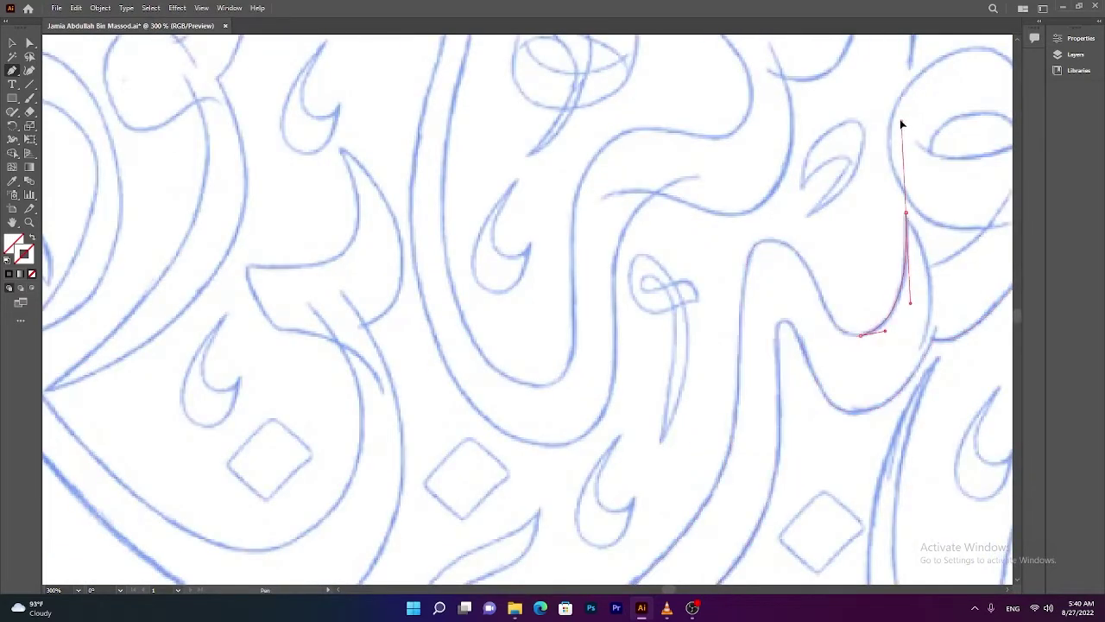
- Place curved anchors along the diagonal stroke toward its upper end
{"action": "scroll", "coordinate": [902, 125], "scroll_direction": "up", "scroll_amount": 1}
{"action": "scroll", "coordinate": [735, 239], "scroll_direction": "up", "scroll_amount": 1}
{"action": "left_click_drag", "start_coordinate": [820, 225], "coordinate": [858, 190]}
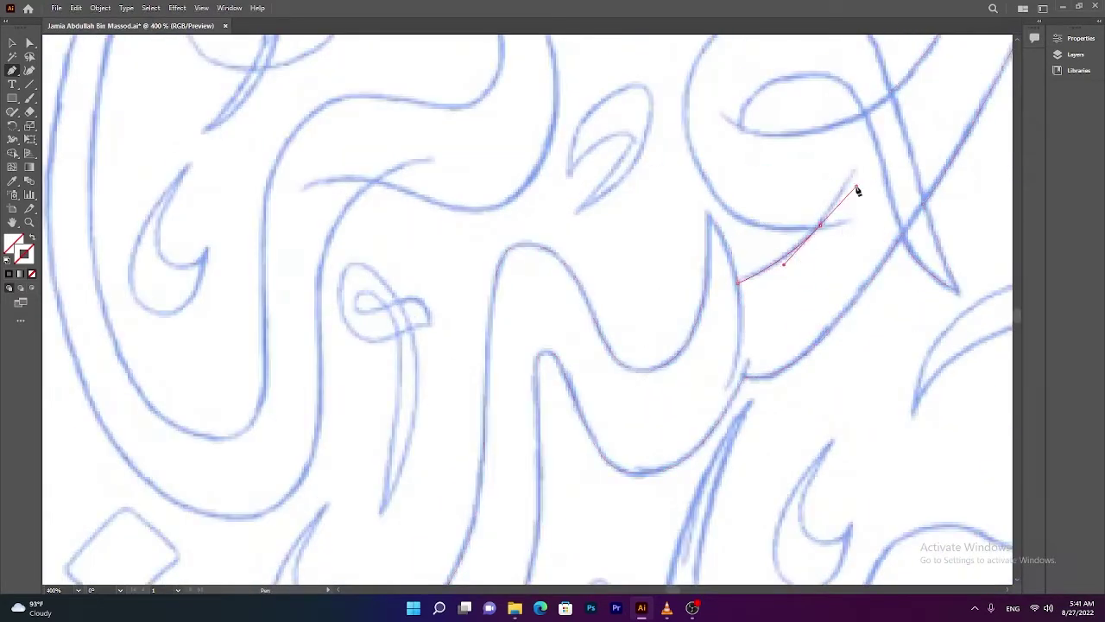
{"action": "scroll", "coordinate": [858, 190], "scroll_direction": "up", "scroll_amount": 2}
{"action": "scroll", "coordinate": [696, 230], "scroll_direction": "up", "scroll_amount": 1}
{"action": "scroll", "coordinate": [760, 92], "scroll_direction": "up", "scroll_amount": 1}
{"action": "left_click_drag", "start_coordinate": [790, 140], "coordinate": [844, 128]}
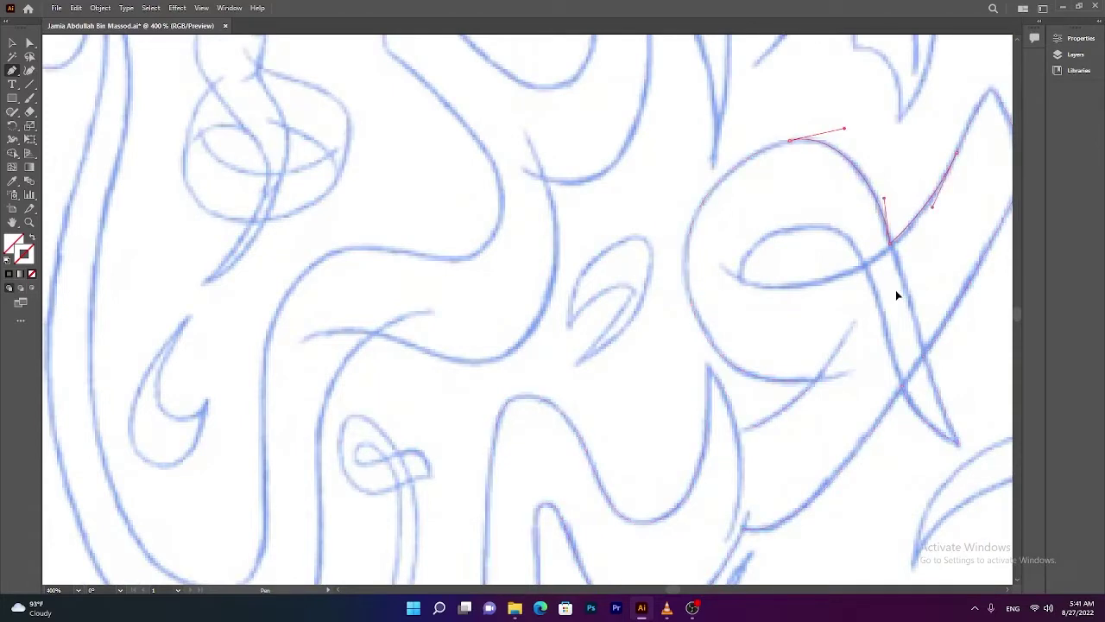
{"action": "scroll", "coordinate": [775, 308], "scroll_direction": "down", "scroll_amount": 5}
{"action": "scroll", "coordinate": [735, 306], "scroll_direction": "up", "scroll_amount": 2}
{"action": "scroll", "coordinate": [682, 236], "scroll_direction": "up", "scroll_amount": 4}
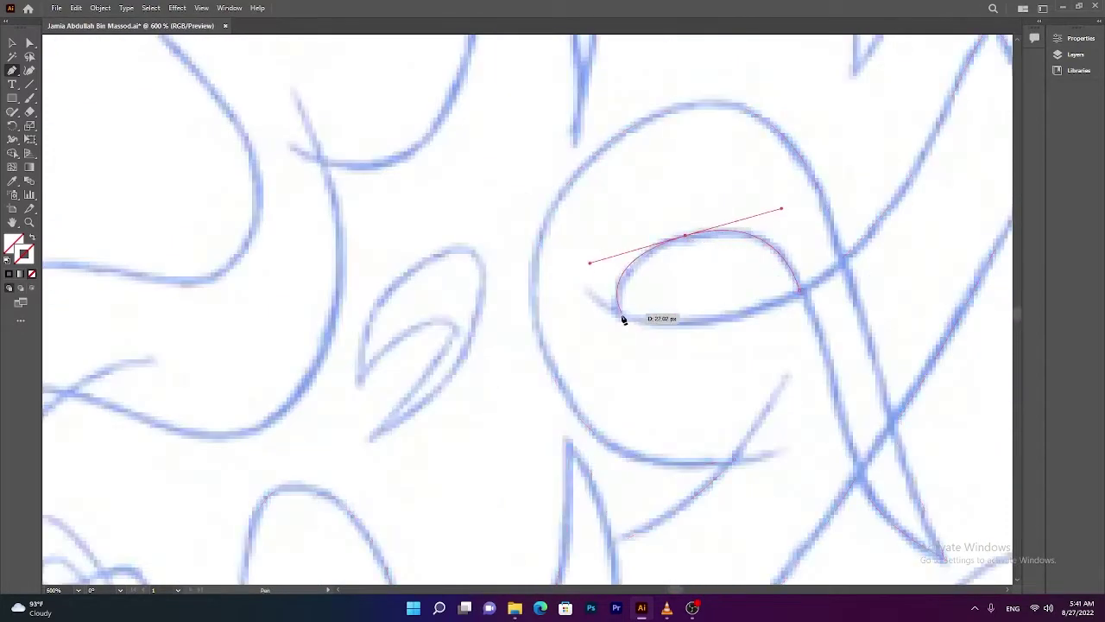
{"action": "scroll", "coordinate": [875, 250], "scroll_direction": "down", "scroll_amount": 5}
{"action": "scroll", "coordinate": [573, 305], "scroll_direction": "up", "scroll_amount": 3}
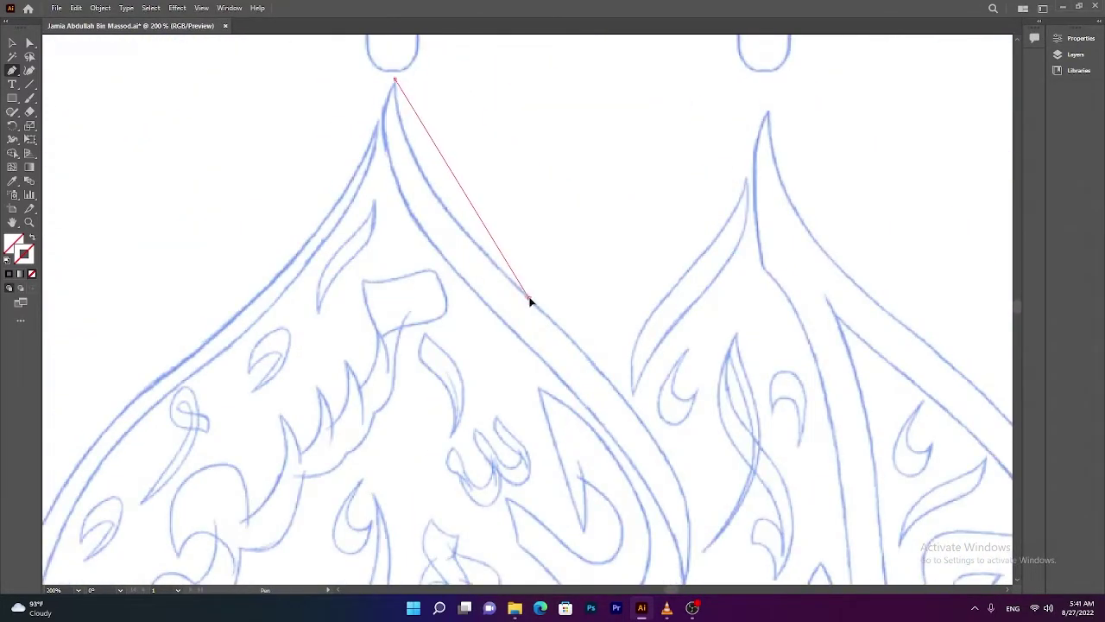
- Place corner and curved Pen anchors around the top of the tall central letter
{"action": "scroll", "coordinate": [679, 444], "scroll_direction": "down", "scroll_amount": 5}
{"action": "left_click", "coordinate": [671, 474]}
{"action": "scroll", "coordinate": [622, 345], "scroll_direction": "up", "scroll_amount": 4}
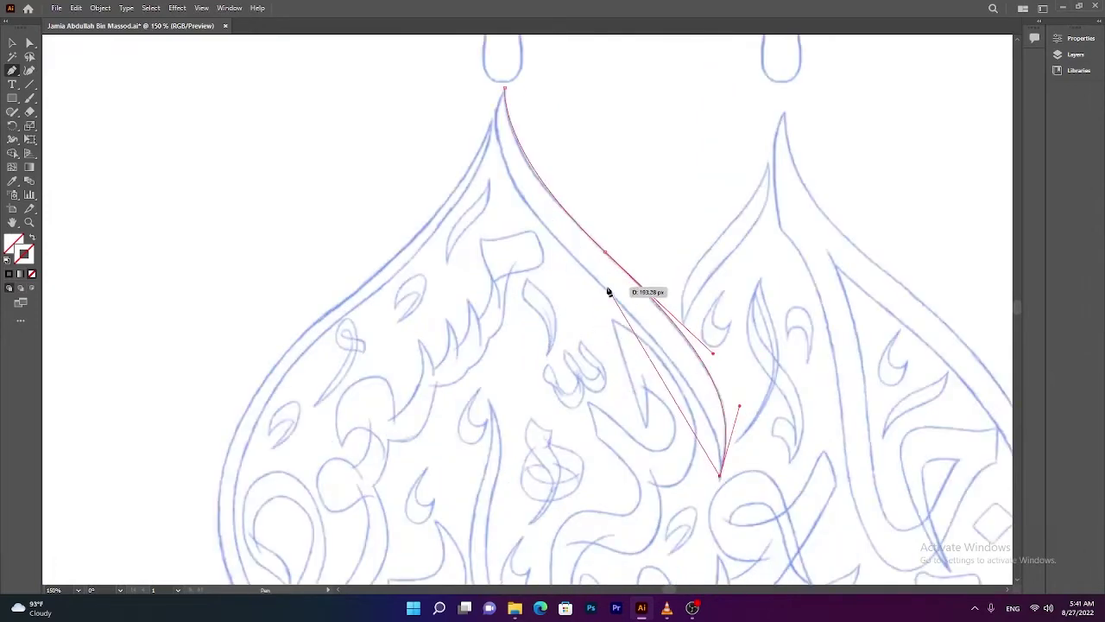
{"action": "left_click_drag", "start_coordinate": [488, 164], "coordinate": [464, 158]}
{"action": "scroll", "coordinate": [516, 180], "scroll_direction": "up", "scroll_amount": 3}
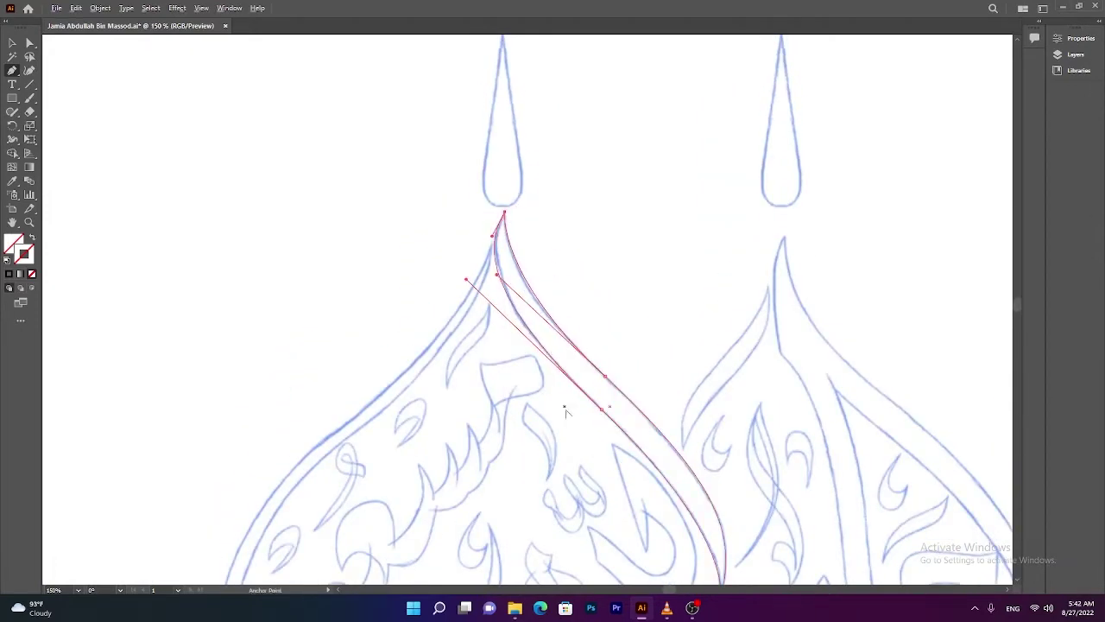
{"action": "scroll", "coordinate": [566, 412], "scroll_direction": "up", "scroll_amount": 3}
{"action": "left_click", "coordinate": [608, 430]}
{"action": "scroll", "coordinate": [723, 375], "scroll_direction": "down", "scroll_amount": 1}
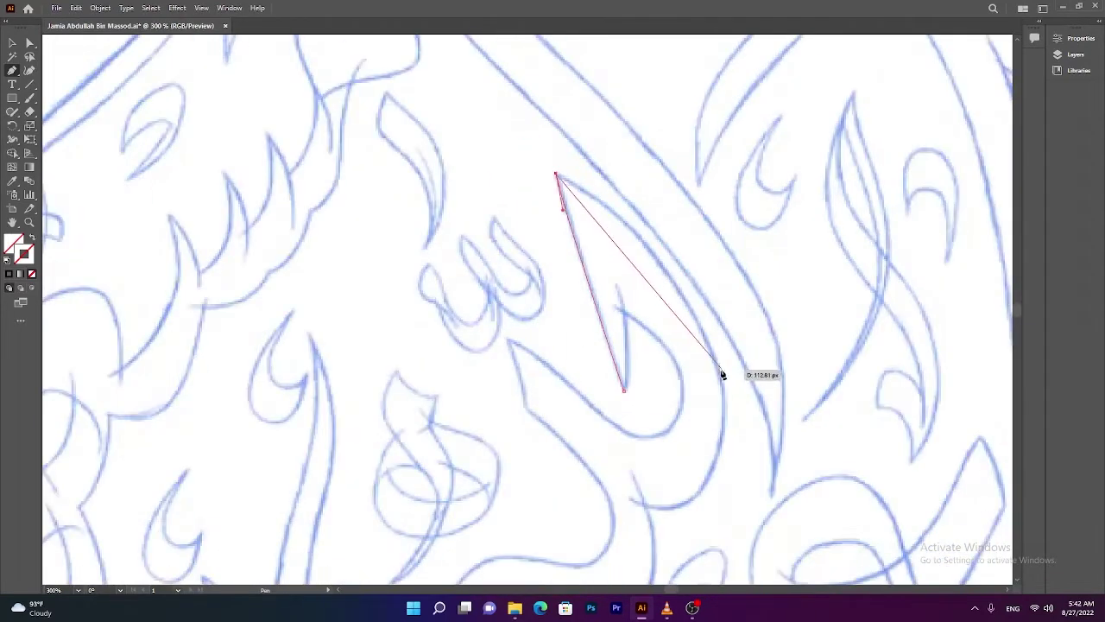
{"action": "scroll", "coordinate": [697, 456], "scroll_direction": "down", "scroll_amount": 2}
{"action": "scroll", "coordinate": [662, 368], "scroll_direction": "down", "scroll_amount": 2}
{"action": "left_click_drag", "start_coordinate": [643, 340], "coordinate": [536, 325]}
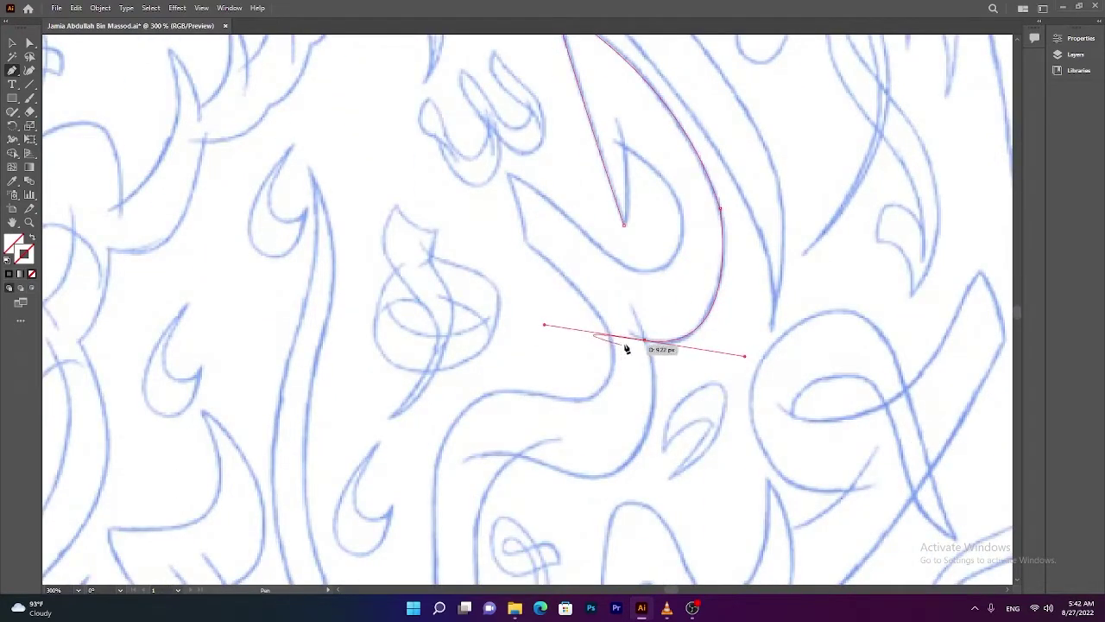
{"action": "scroll", "coordinate": [627, 349], "scroll_direction": "down", "scroll_amount": 3}
{"action": "left_click_drag", "start_coordinate": [610, 324], "coordinate": [601, 332]}
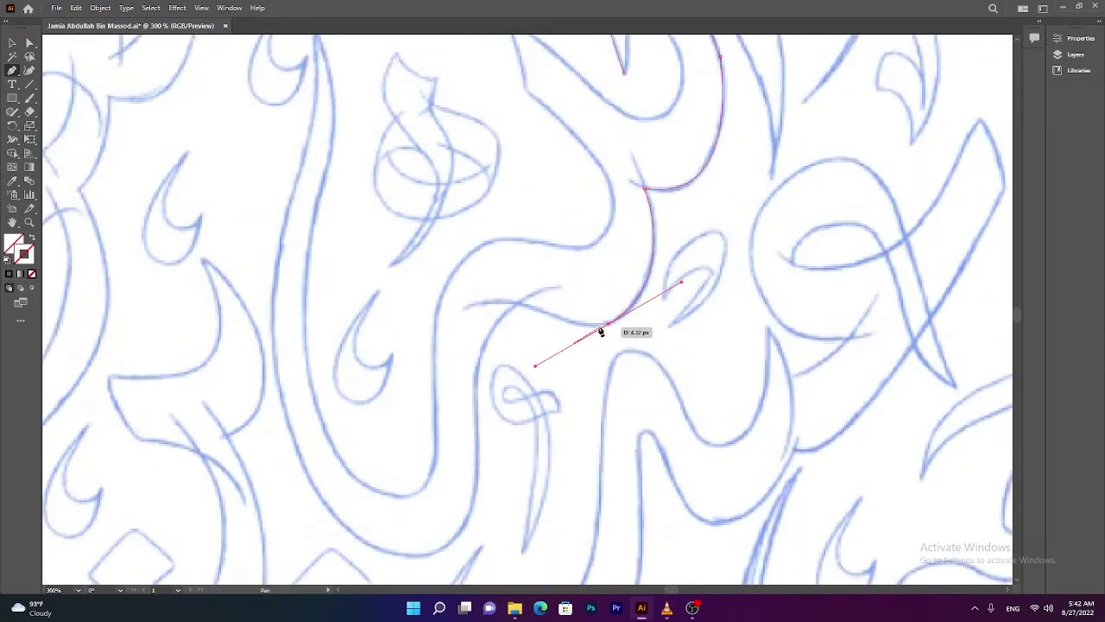
{"action": "left_click", "coordinate": [495, 329]}
- Continue the outline along the letter's lower edge, left side and rounded bottom
{"action": "scroll", "coordinate": [483, 389], "scroll_direction": "down", "scroll_amount": 2}
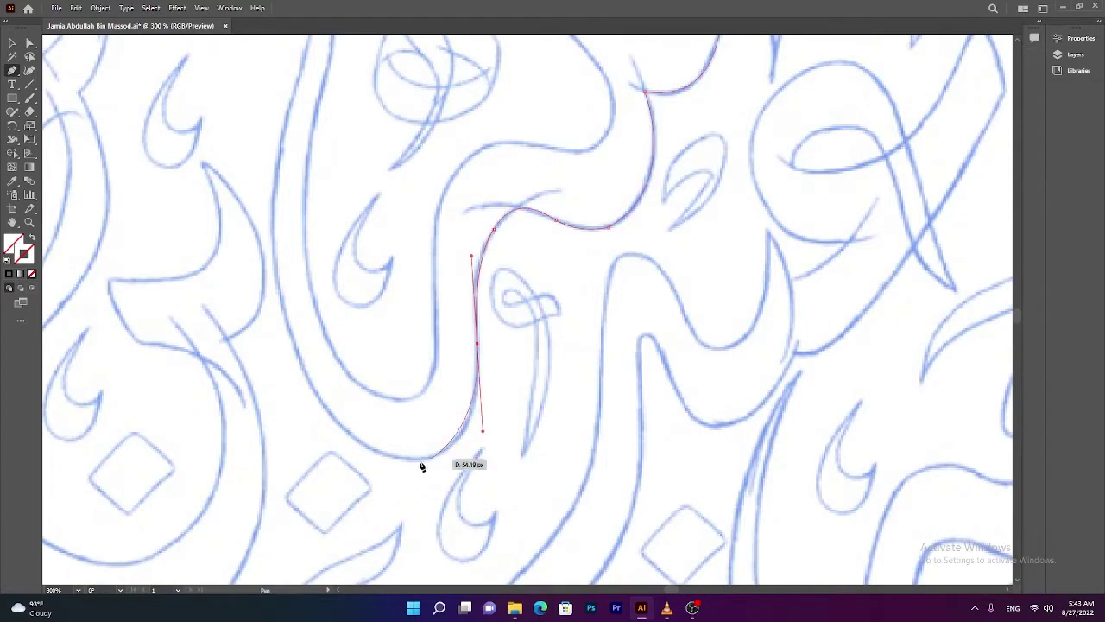
{"action": "scroll", "coordinate": [349, 459], "scroll_direction": "down", "scroll_amount": 1}
{"action": "scroll", "coordinate": [486, 444], "scroll_direction": "up", "scroll_amount": 1}
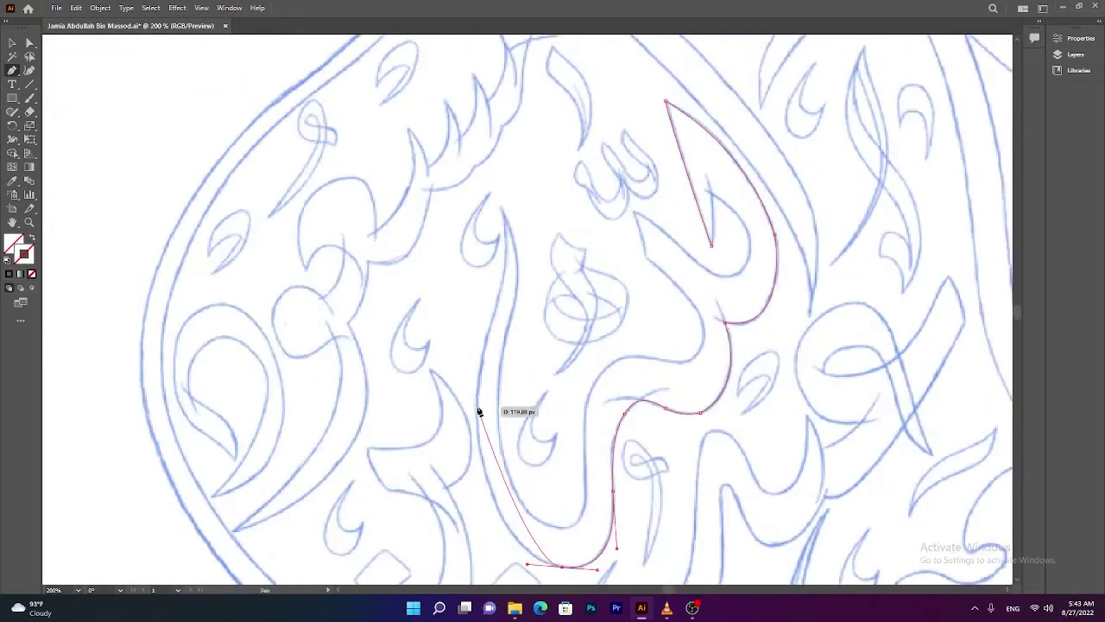
{"action": "left_click_drag", "start_coordinate": [478, 414], "coordinate": [477, 334]}
{"action": "scroll", "coordinate": [484, 346], "scroll_direction": "up", "scroll_amount": 2}
{"action": "left_click", "coordinate": [500, 99]}
{"action": "scroll", "coordinate": [497, 259], "scroll_direction": "down", "scroll_amount": 2}
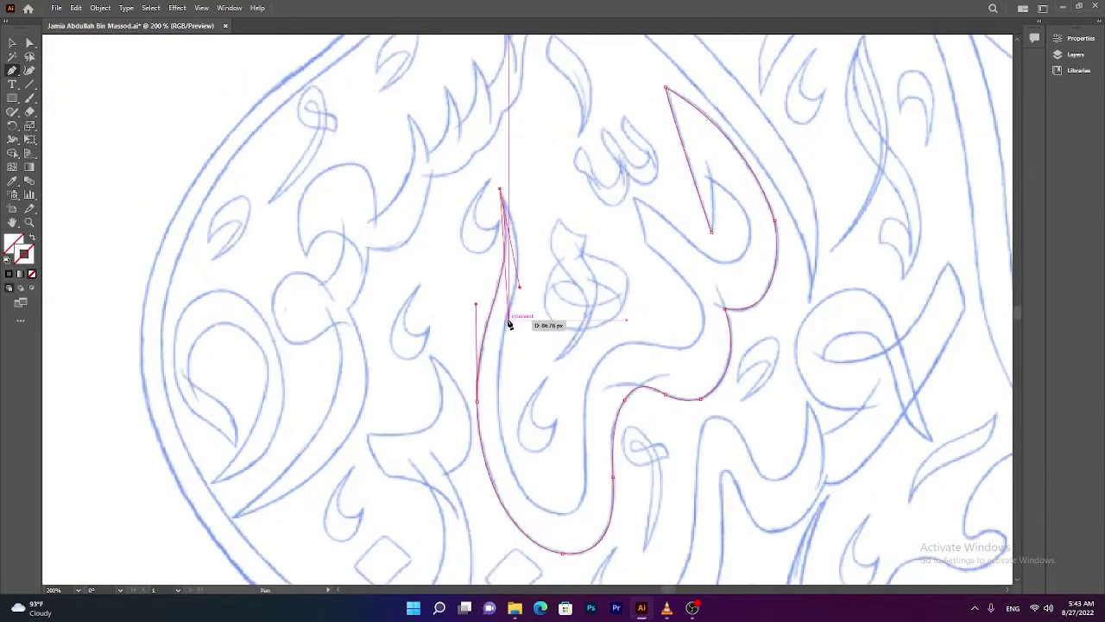
{"action": "left_click_drag", "start_coordinate": [514, 290], "coordinate": [500, 341]}
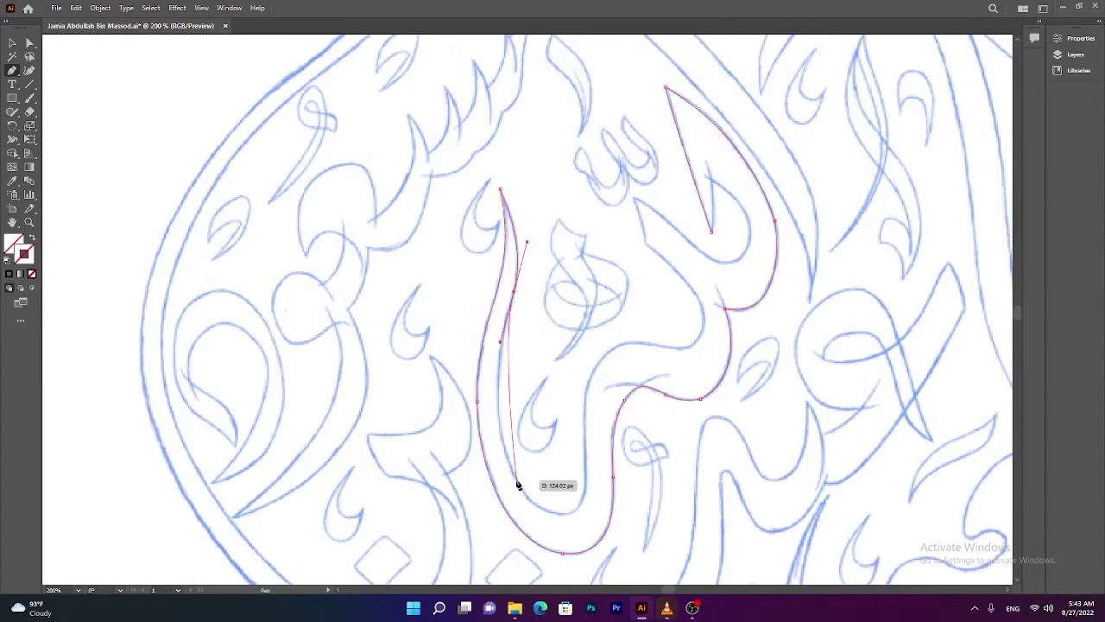
{"action": "left_click_drag", "start_coordinate": [517, 479], "coordinate": [546, 530]}
{"action": "left_click", "coordinate": [593, 501]}
{"action": "left_click", "coordinate": [581, 417]}
- Trace the letter's inner curve, right-hand stroke and inner notch with curved anchors
{"action": "scroll", "coordinate": [605, 405], "scroll_direction": "up", "scroll_amount": 1}
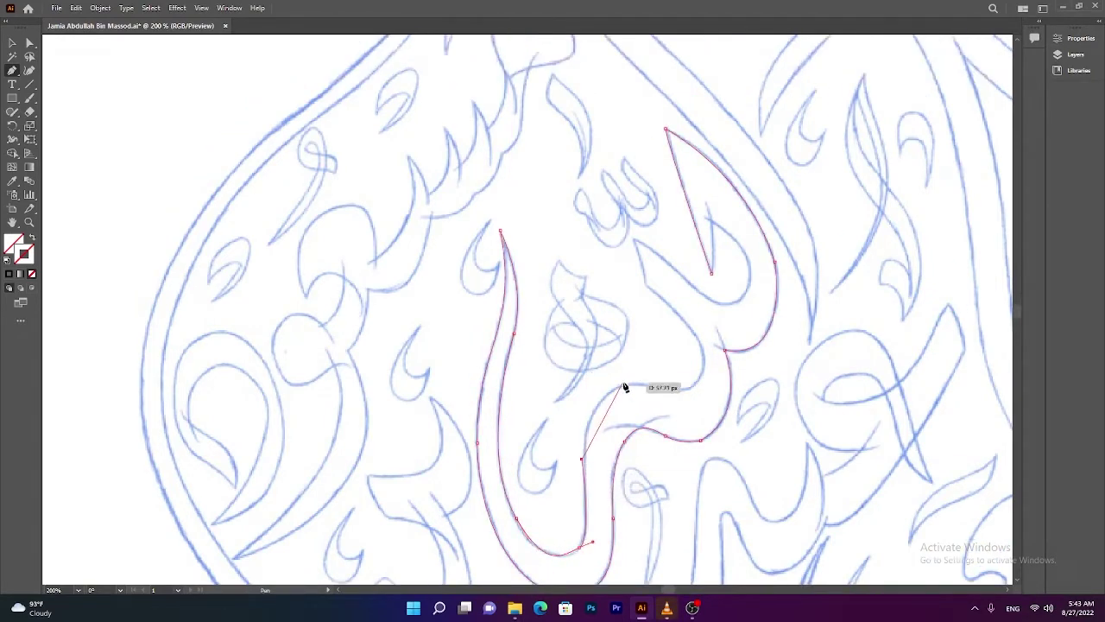
{"action": "scroll", "coordinate": [626, 388], "scroll_direction": "down", "scroll_amount": 2}
{"action": "scroll", "coordinate": [671, 377], "scroll_direction": "up", "scroll_amount": 3}
{"action": "left_click_drag", "start_coordinate": [625, 271], "coordinate": [677, 221]}
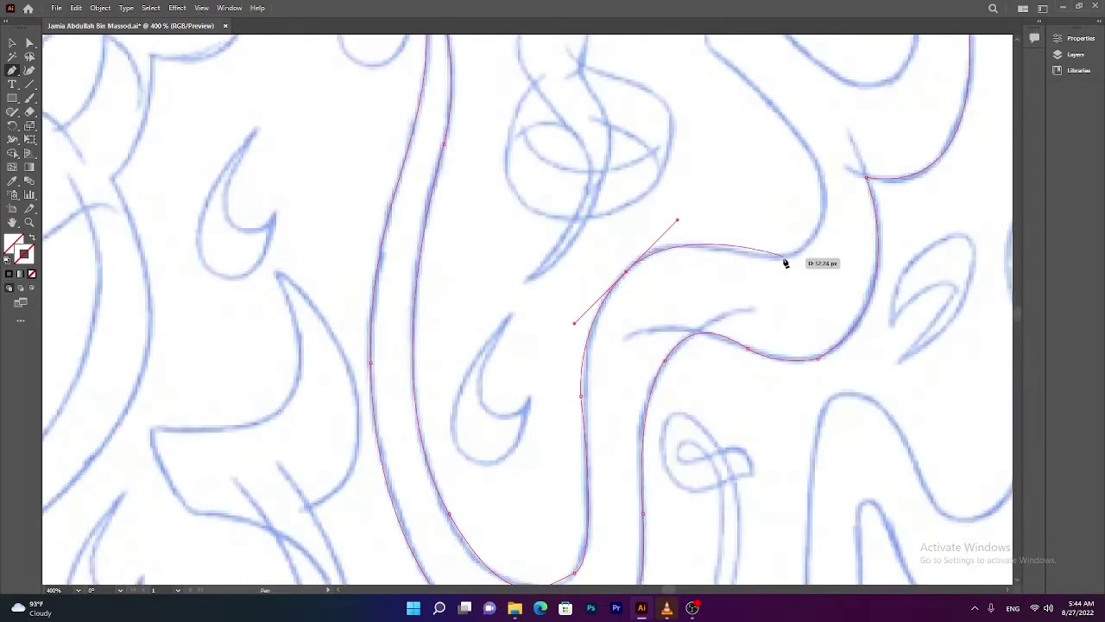
{"action": "scroll", "coordinate": [824, 198], "scroll_direction": "up", "scroll_amount": 1}
{"action": "mouse_move", "coordinate": [784, 259]}
{"action": "left_mouse_down"}
{"action": "mouse_move", "coordinate": [812, 250]}
{"action": "mouse_move", "coordinate": [735, 189]}
{"action": "mouse_move", "coordinate": [718, 196]}
{"action": "left_mouse_up"}
{"action": "scroll", "coordinate": [824, 198], "scroll_direction": "down", "scroll_amount": 1}
{"action": "scroll", "coordinate": [725, 190], "scroll_direction": "up", "scroll_amount": 2}
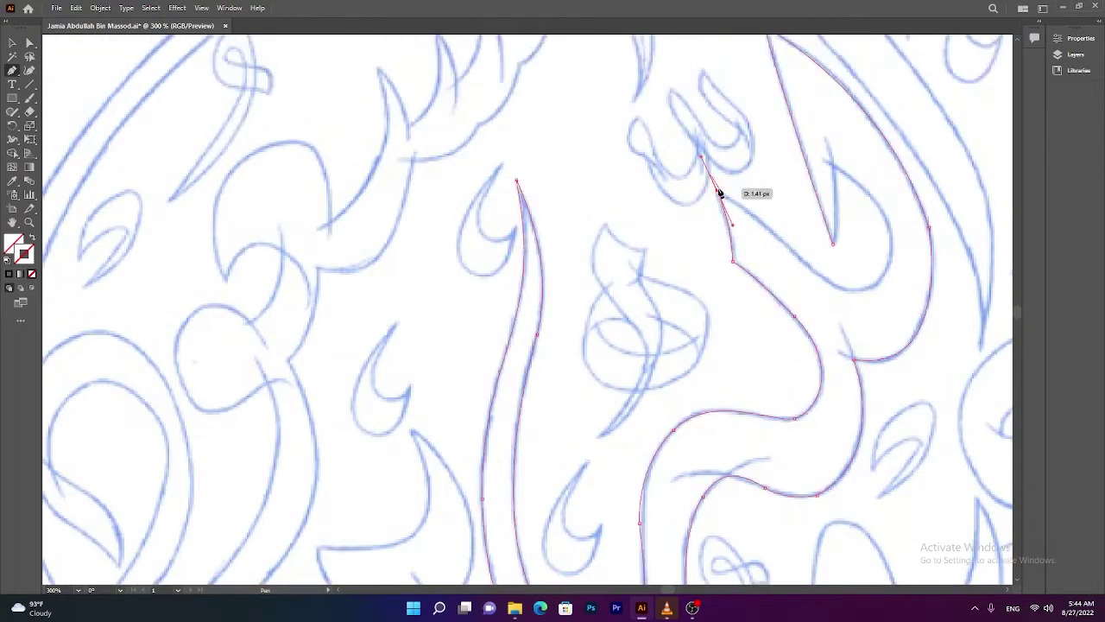
{"action": "left_click_drag", "start_coordinate": [809, 270], "coordinate": [898, 267]}
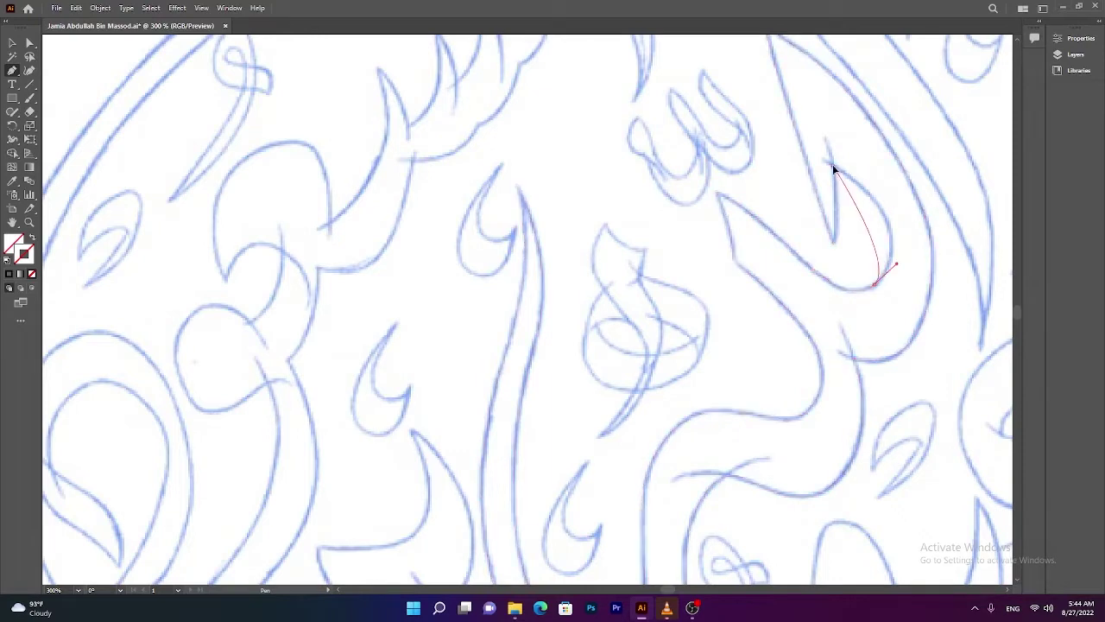
{"action": "left_click_drag", "start_coordinate": [832, 166], "coordinate": [906, 208]}
{"action": "scroll", "coordinate": [733, 358], "scroll_direction": "down", "scroll_amount": 4}
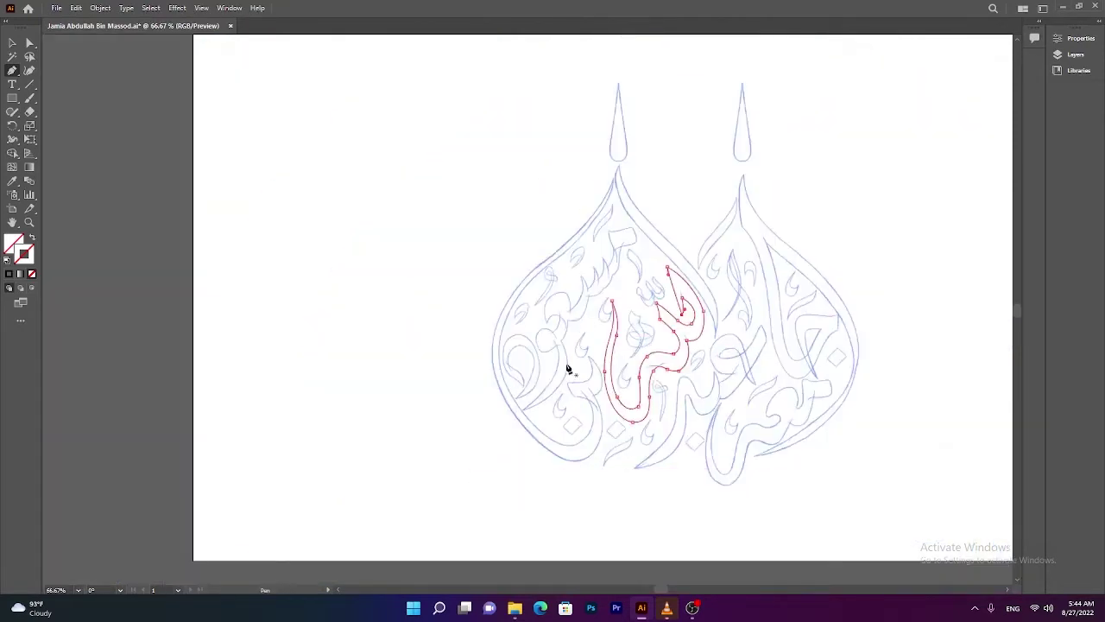
{"action": "scroll", "coordinate": [567, 369], "scroll_direction": "up", "scroll_amount": 5}
- Start a new path around the dome's bottom and curve it up to the pointed tip
{"action": "left_click", "coordinate": [558, 335]}
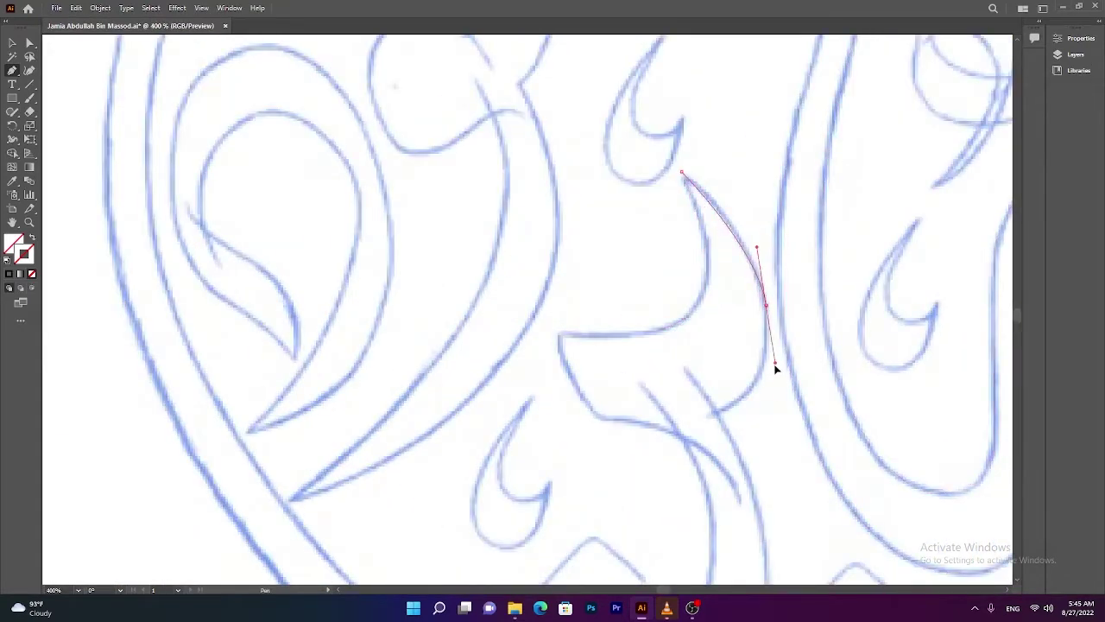
{"action": "left_click", "coordinate": [718, 411]}
{"action": "scroll", "coordinate": [721, 422], "scroll_direction": "down", "scroll_amount": 5}
{"action": "scroll", "coordinate": [710, 434], "scroll_direction": "up", "scroll_amount": 2}
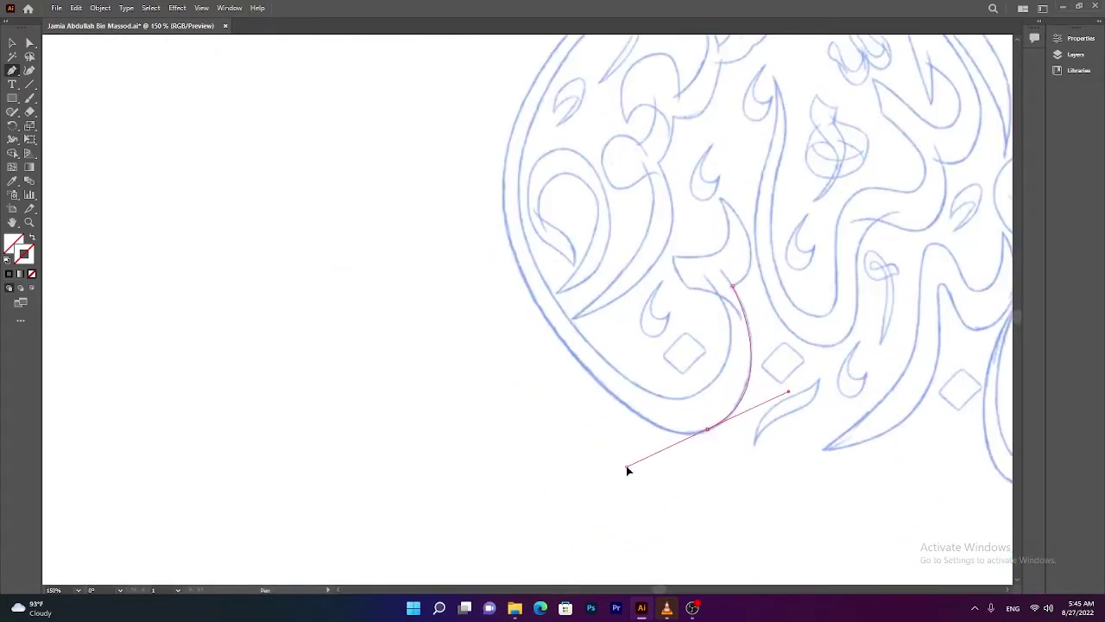
{"action": "left_click_drag", "start_coordinate": [735, 409], "coordinate": [697, 466]}
{"action": "scroll", "coordinate": [498, 256], "scroll_direction": "down", "scroll_amount": 1}
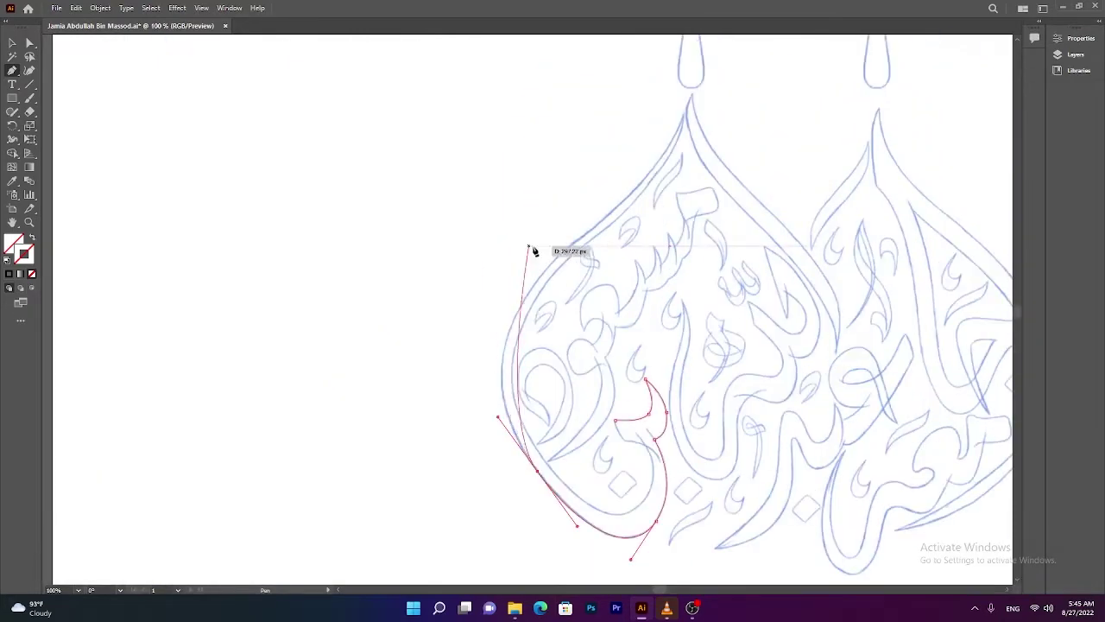
{"action": "left_click_drag", "start_coordinate": [562, 256], "coordinate": [649, 163]}
{"action": "scroll", "coordinate": [596, 226], "scroll_direction": "up", "scroll_amount": 3}
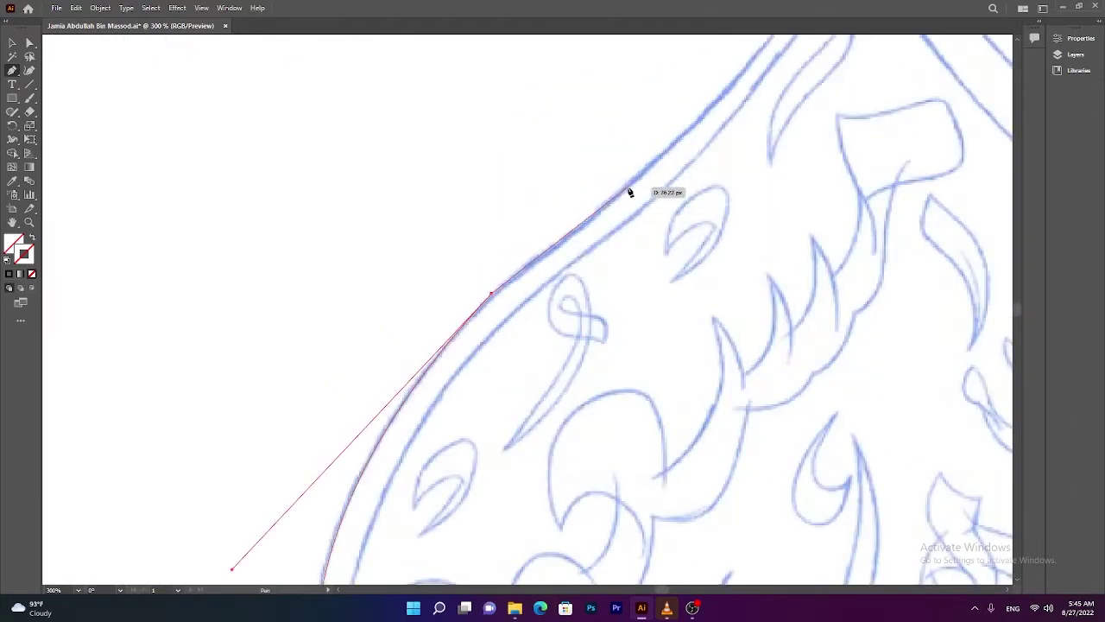
{"action": "scroll", "coordinate": [688, 146], "scroll_direction": "down", "scroll_amount": 2}
{"action": "mouse_move", "coordinate": [783, 115]}
{"action": "left_mouse_down"}
{"action": "mouse_move", "coordinate": [675, 322]}
{"action": "mouse_move", "coordinate": [545, 385]}
{"action": "left_mouse_up"}
- Extend the path along the dome's outer edge and onto the inner stroke
{"action": "scroll", "coordinate": [535, 391], "scroll_direction": "down", "scroll_amount": 1}
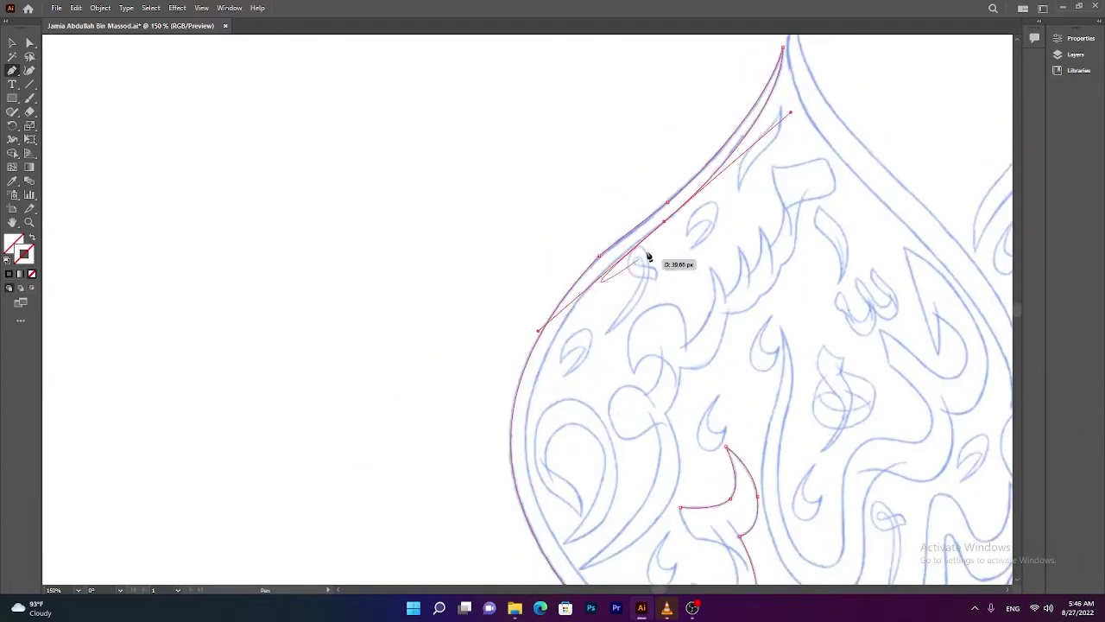
{"action": "scroll", "coordinate": [552, 340], "scroll_direction": "up", "scroll_amount": 1}
{"action": "mouse_move", "coordinate": [544, 332]}
{"action": "left_mouse_down"}
{"action": "mouse_move", "coordinate": [505, 412]}
{"action": "mouse_move", "coordinate": [553, 431]}
{"action": "mouse_move", "coordinate": [646, 555]}
{"action": "left_mouse_up"}
{"action": "scroll", "coordinate": [509, 415], "scroll_direction": "down", "scroll_amount": 3}
{"action": "scroll", "coordinate": [656, 536], "scroll_direction": "down", "scroll_amount": 1}
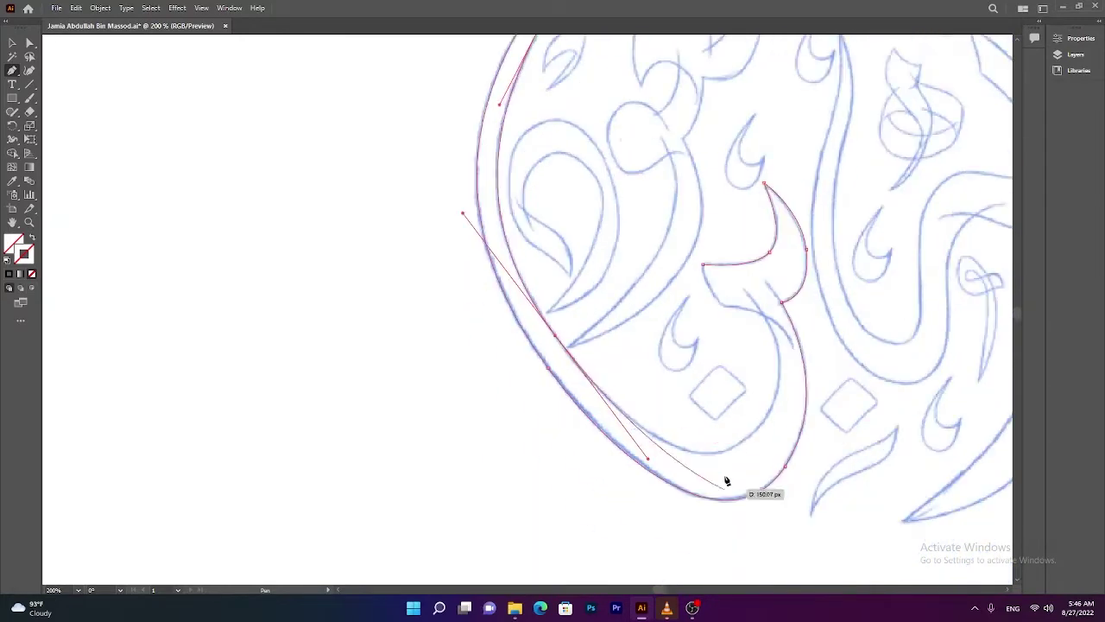
{"action": "left_click_drag", "start_coordinate": [741, 442], "coordinate": [784, 420]}
{"action": "left_click", "coordinate": [767, 318]}
{"action": "scroll", "coordinate": [765, 316], "scroll_direction": "up", "scroll_amount": 2}
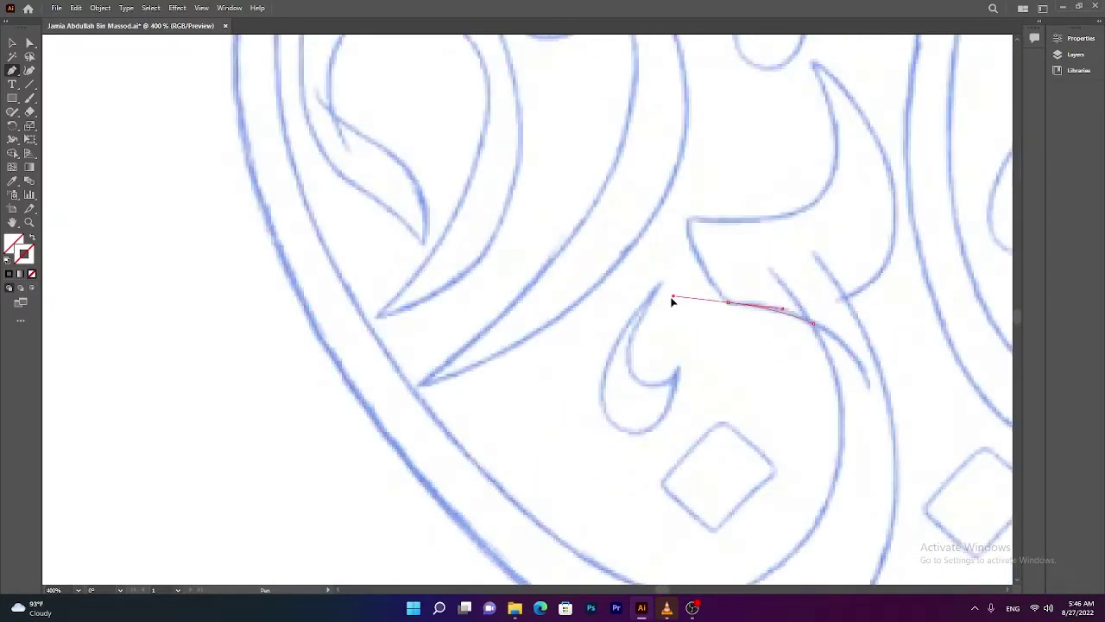
{"action": "left_click_drag", "start_coordinate": [674, 298], "coordinate": [685, 285]}
{"action": "scroll", "coordinate": [695, 338], "scroll_direction": "down", "scroll_amount": 2}
{"action": "scroll", "coordinate": [694, 338], "scroll_direction": "down", "scroll_amount": 2}
- Trace down the spiky stroke with curved anchors and a sharp corner at the spike's base
{"action": "scroll", "coordinate": [750, 157], "scroll_direction": "up", "scroll_amount": 4}
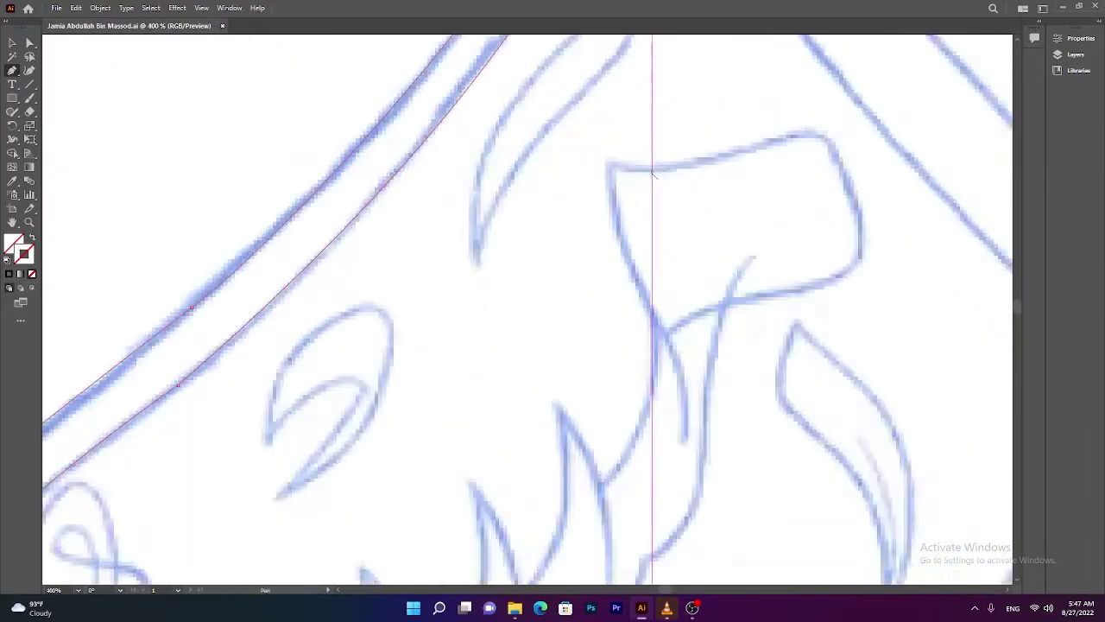
{"action": "scroll", "coordinate": [750, 157], "scroll_direction": "up", "scroll_amount": 3}
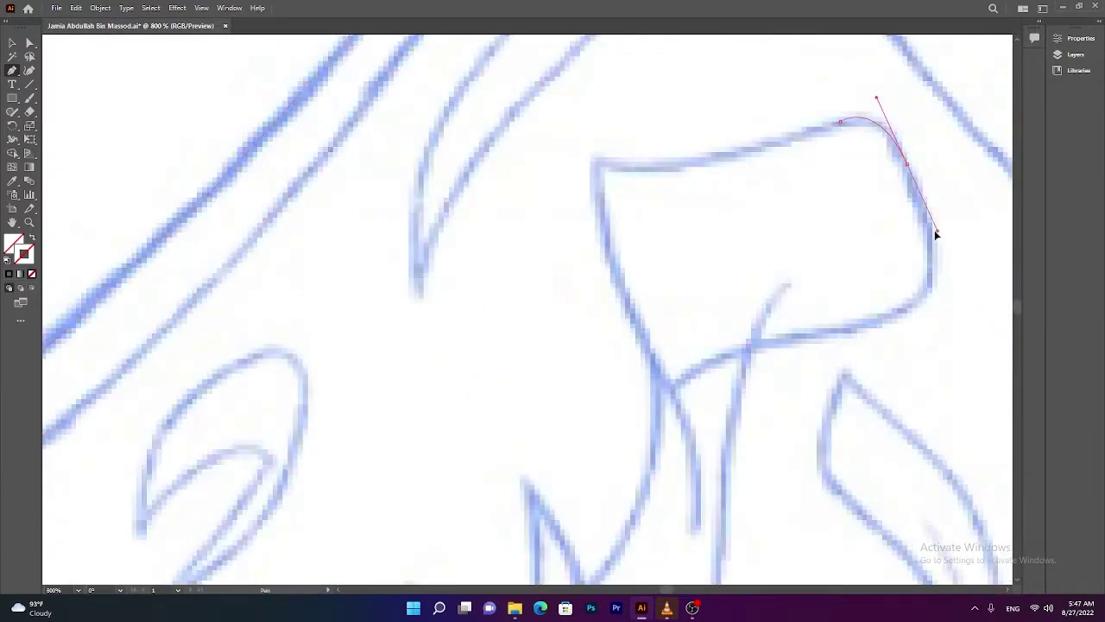
{"action": "left_click_drag", "start_coordinate": [934, 231], "coordinate": [936, 233]}
{"action": "scroll", "coordinate": [863, 260], "scroll_direction": "down", "scroll_amount": 1}
{"action": "left_click_drag", "start_coordinate": [778, 296], "coordinate": [750, 282]}
{"action": "scroll", "coordinate": [734, 345], "scroll_direction": "down", "scroll_amount": 3}
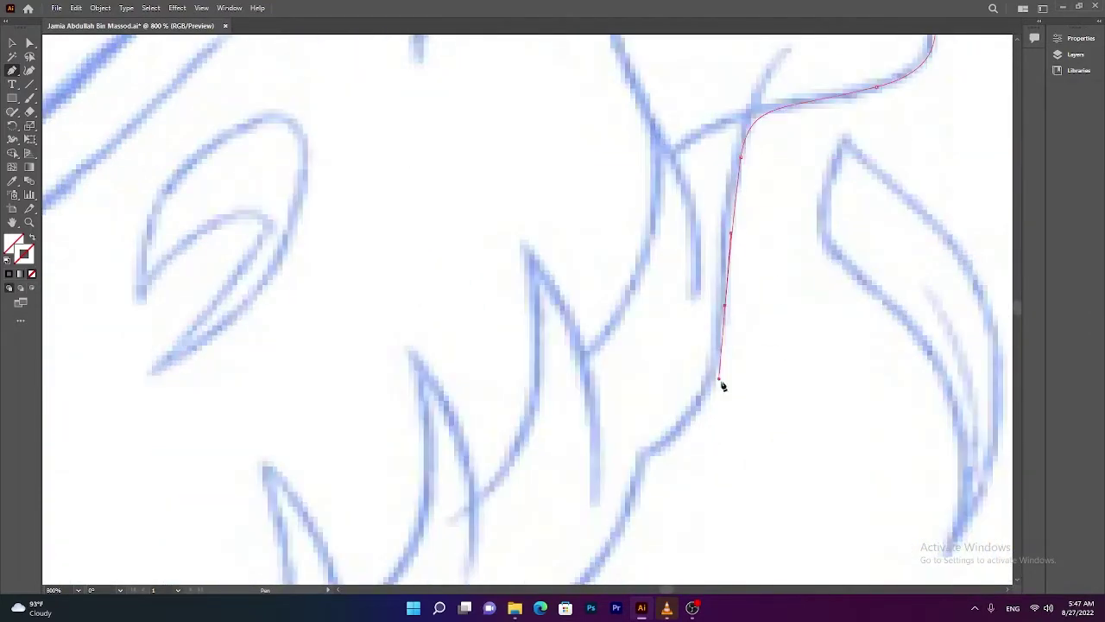
{"action": "scroll", "coordinate": [586, 499], "scroll_direction": "down", "scroll_amount": 3}
{"action": "left_click_drag", "start_coordinate": [434, 488], "coordinate": [358, 370]}
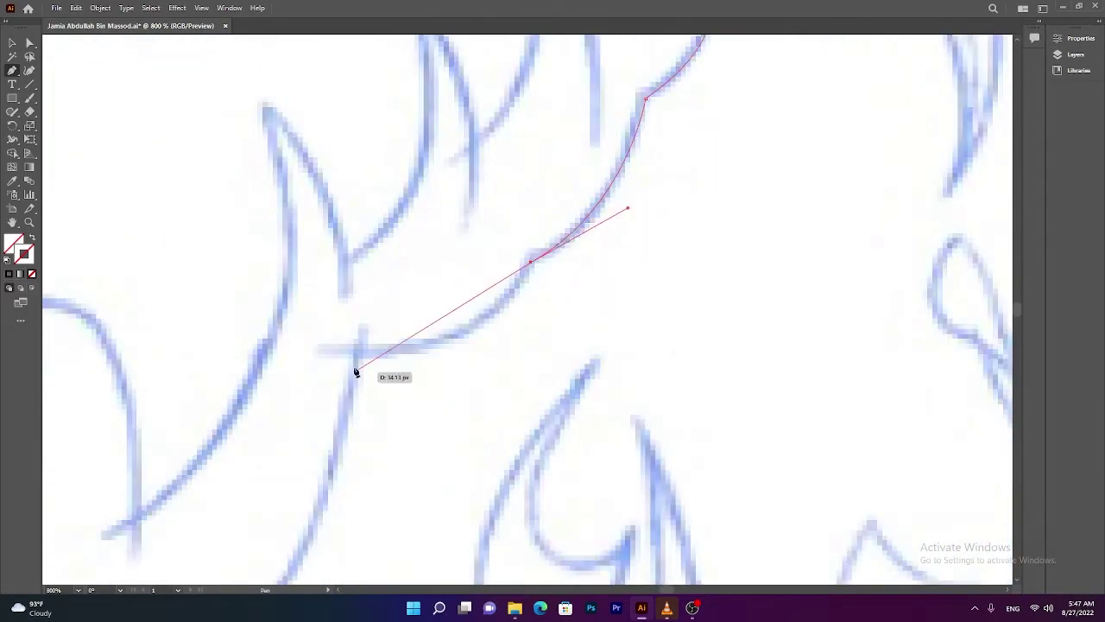
{"action": "scroll", "coordinate": [358, 369], "scroll_direction": "down", "scroll_amount": 2}
{"action": "scroll", "coordinate": [375, 475], "scroll_direction": "left", "scroll_amount": 2}
{"action": "scroll", "coordinate": [358, 469], "scroll_direction": "down", "scroll_amount": 1}
{"action": "left_click_drag", "start_coordinate": [441, 377], "coordinate": [404, 419]}
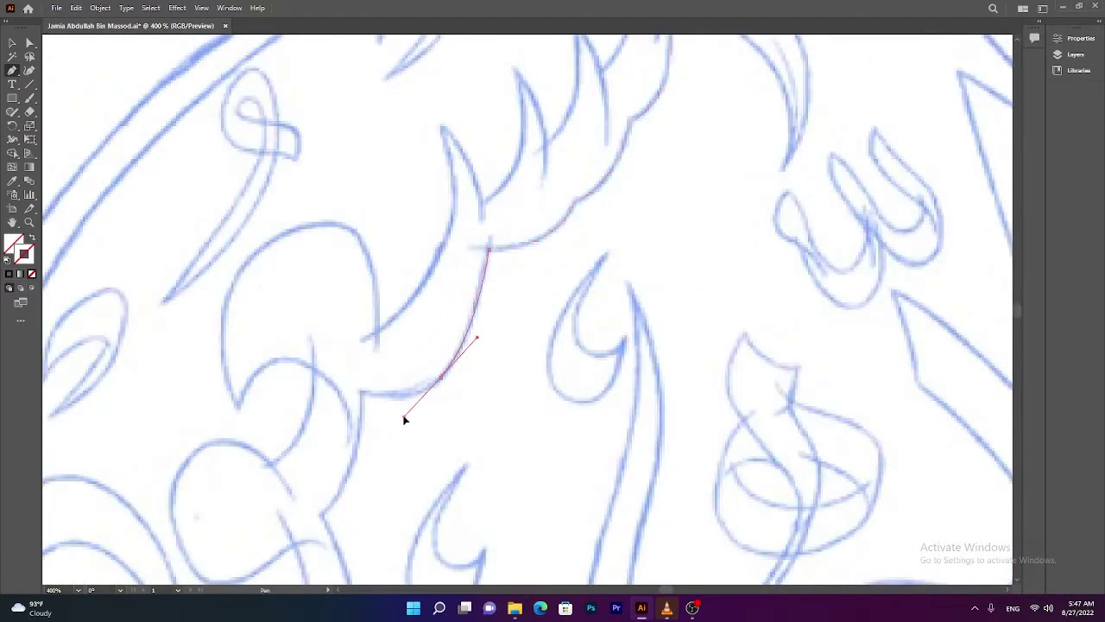
{"action": "left_click", "coordinate": [363, 396]}
{"action": "scroll", "coordinate": [380, 362], "scroll_direction": "down", "scroll_amount": 3}
{"action": "scroll", "coordinate": [388, 328], "scroll_direction": "left", "scroll_amount": 2}
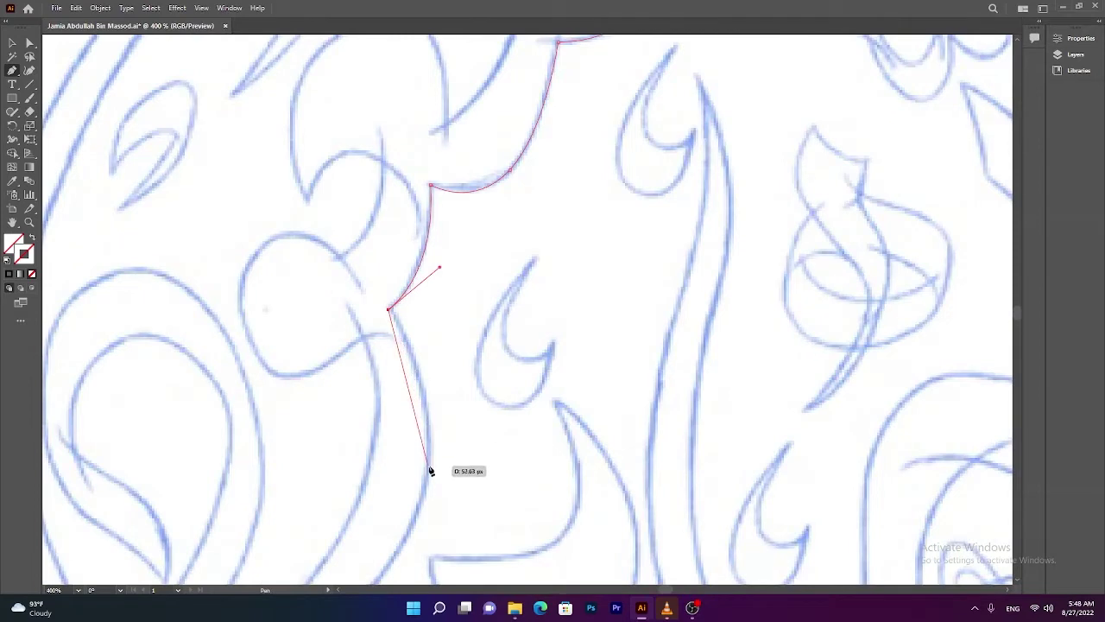
{"action": "scroll", "coordinate": [431, 471], "scroll_direction": "down", "scroll_amount": 2}
{"action": "scroll", "coordinate": [406, 518], "scroll_direction": "up", "scroll_amount": 1}
- Curve the outline around the loop, from its bottom up to its top
{"action": "left_click_drag", "start_coordinate": [368, 468], "coordinate": [304, 478]}
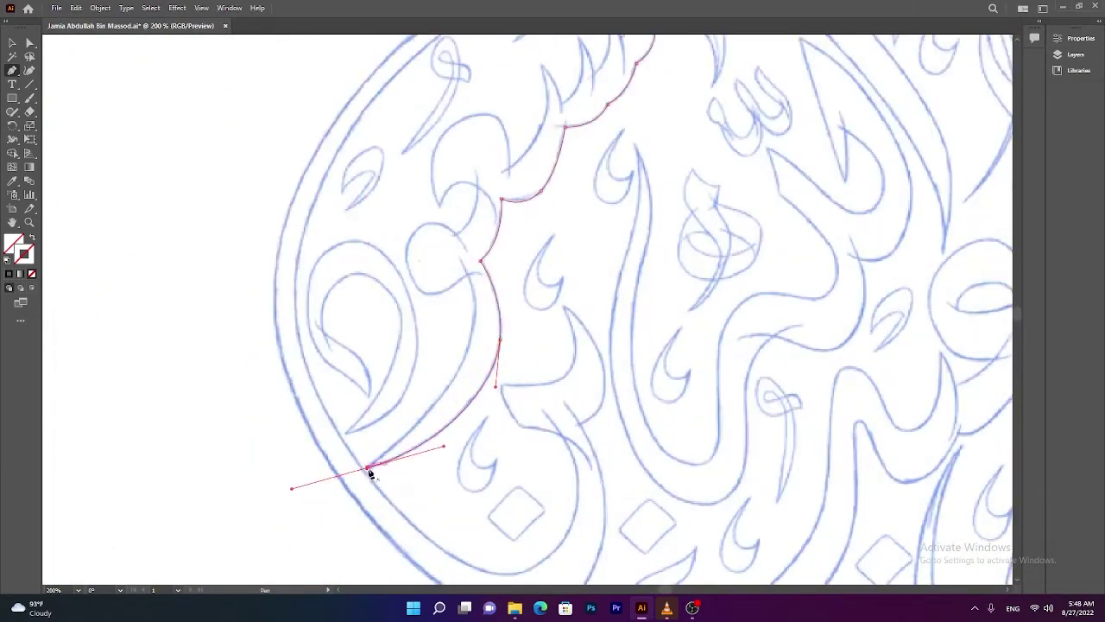
{"action": "scroll", "coordinate": [469, 277], "scroll_direction": "up", "scroll_amount": 3}
{"action": "left_click_drag", "start_coordinate": [545, 267], "coordinate": [466, 346]}
{"action": "left_click_drag", "start_coordinate": [393, 307], "coordinate": [373, 259]}
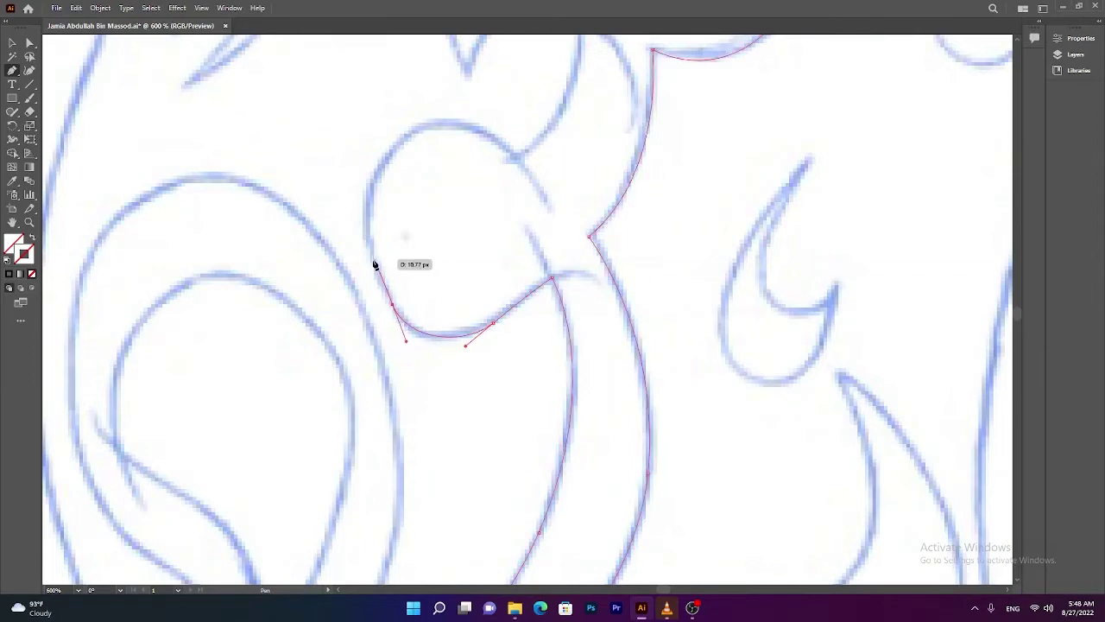
{"action": "scroll", "coordinate": [374, 265], "scroll_direction": "down", "scroll_amount": 2}
{"action": "scroll", "coordinate": [486, 148], "scroll_direction": "down", "scroll_amount": 2}
{"action": "scroll", "coordinate": [555, 181], "scroll_direction": "up", "scroll_amount": 3}
{"action": "left_click_drag", "start_coordinate": [500, 291], "coordinate": [545, 198]}
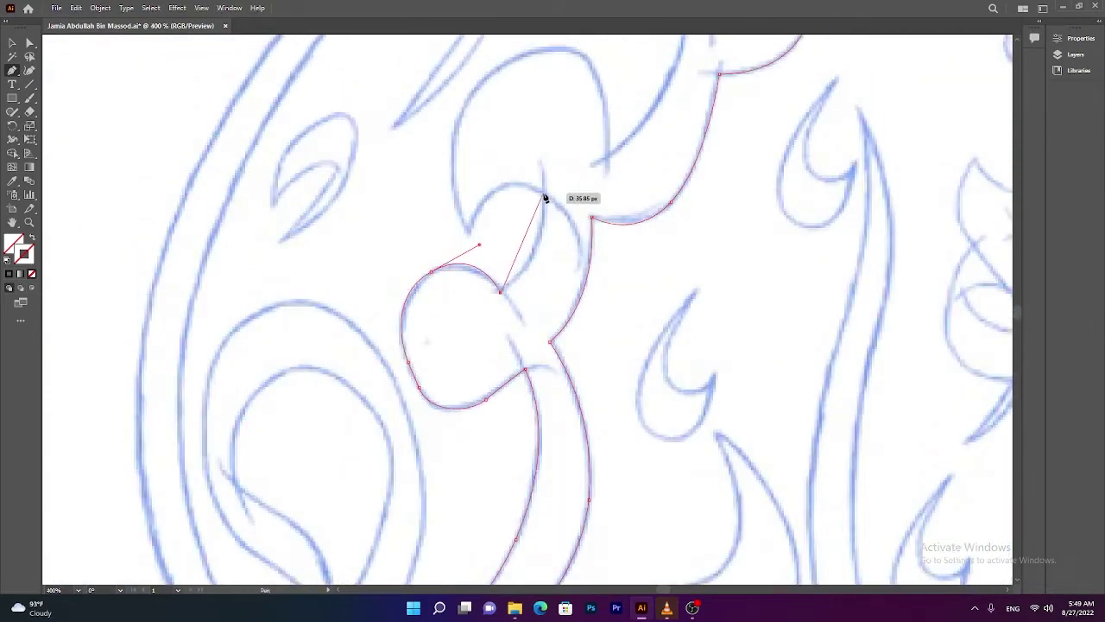
{"action": "left_click_drag", "start_coordinate": [462, 244], "coordinate": [489, 156]}
{"action": "scroll", "coordinate": [461, 245], "scroll_direction": "down", "scroll_amount": 1}
{"action": "left_click_drag", "start_coordinate": [493, 213], "coordinate": [545, 192]}
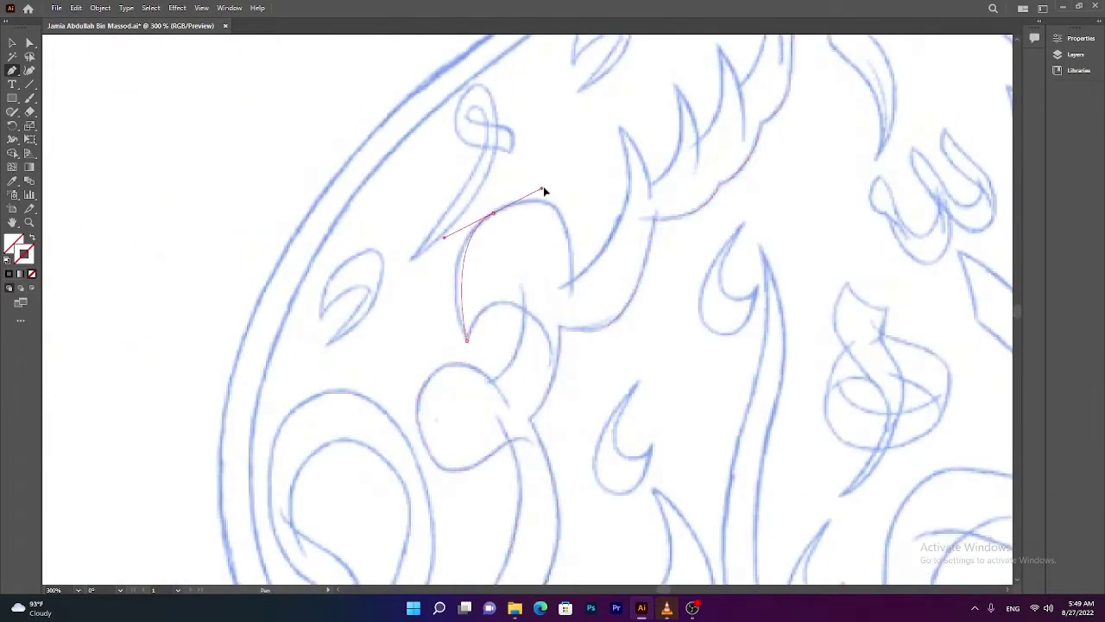
{"action": "scroll", "coordinate": [545, 192], "scroll_direction": "down", "scroll_amount": 1}
- Trace back up the spikes to the flag-shaped tip and close the path at its first anchor
{"action": "left_click_drag", "start_coordinate": [574, 256], "coordinate": [568, 222]}
{"action": "left_click_drag", "start_coordinate": [579, 300], "coordinate": [572, 289]}
{"action": "mouse_move", "coordinate": [612, 321]}
{"action": "left_mouse_down"}
{"action": "mouse_move", "coordinate": [615, 203]}
{"action": "mouse_move", "coordinate": [642, 160]}
{"action": "left_mouse_up"}
{"action": "scroll", "coordinate": [615, 203], "scroll_direction": "down", "scroll_amount": 1}
{"action": "scroll", "coordinate": [584, 124], "scroll_direction": "up", "scroll_amount": 2}
{"action": "scroll", "coordinate": [646, 247], "scroll_direction": "down", "scroll_amount": 2}
{"action": "scroll", "coordinate": [659, 230], "scroll_direction": "up", "scroll_amount": 1}
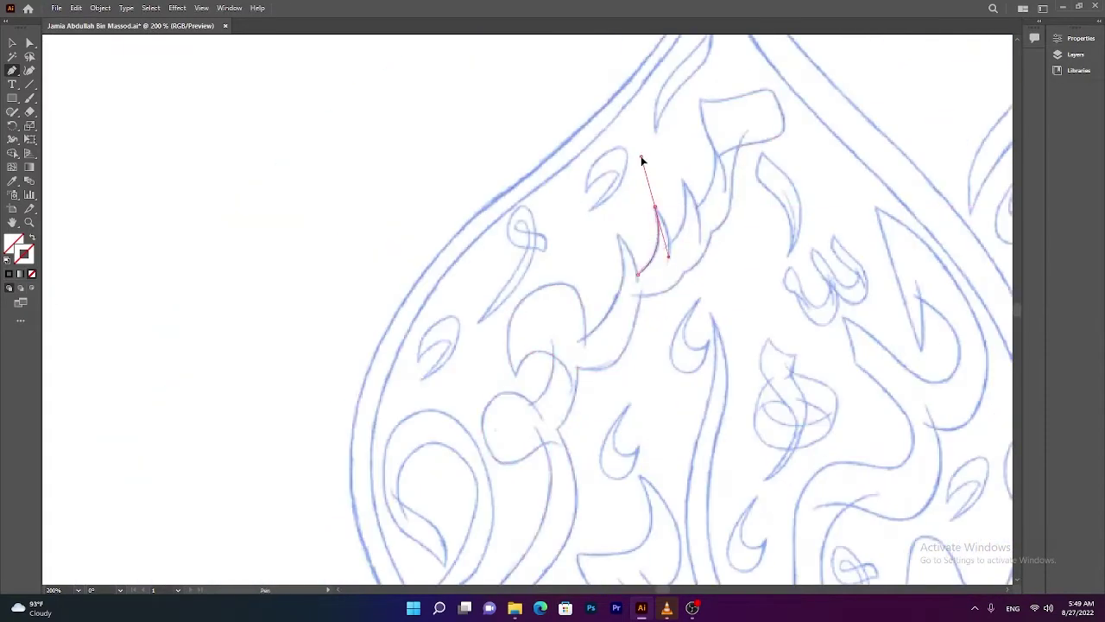
{"action": "scroll", "coordinate": [642, 160], "scroll_direction": "up", "scroll_amount": 1}
{"action": "scroll", "coordinate": [668, 285], "scroll_direction": "down", "scroll_amount": 1}
{"action": "left_click_drag", "start_coordinate": [666, 298], "coordinate": [691, 194]}
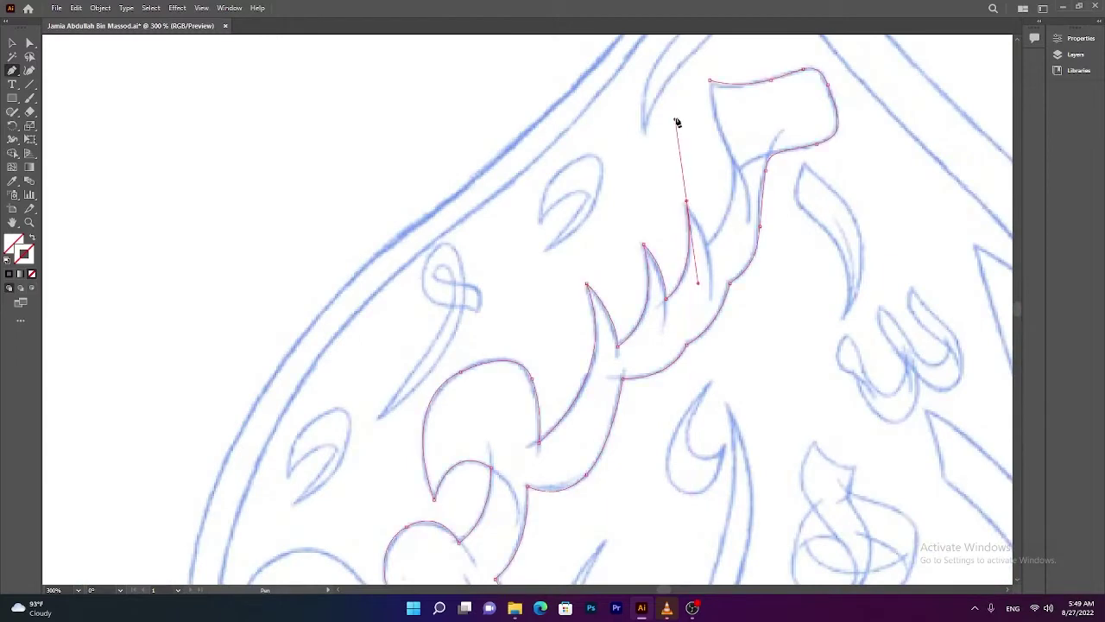
{"action": "left_click_drag", "start_coordinate": [734, 164], "coordinate": [733, 177]}
{"action": "scroll", "coordinate": [733, 176], "scroll_direction": "up", "scroll_amount": 1}
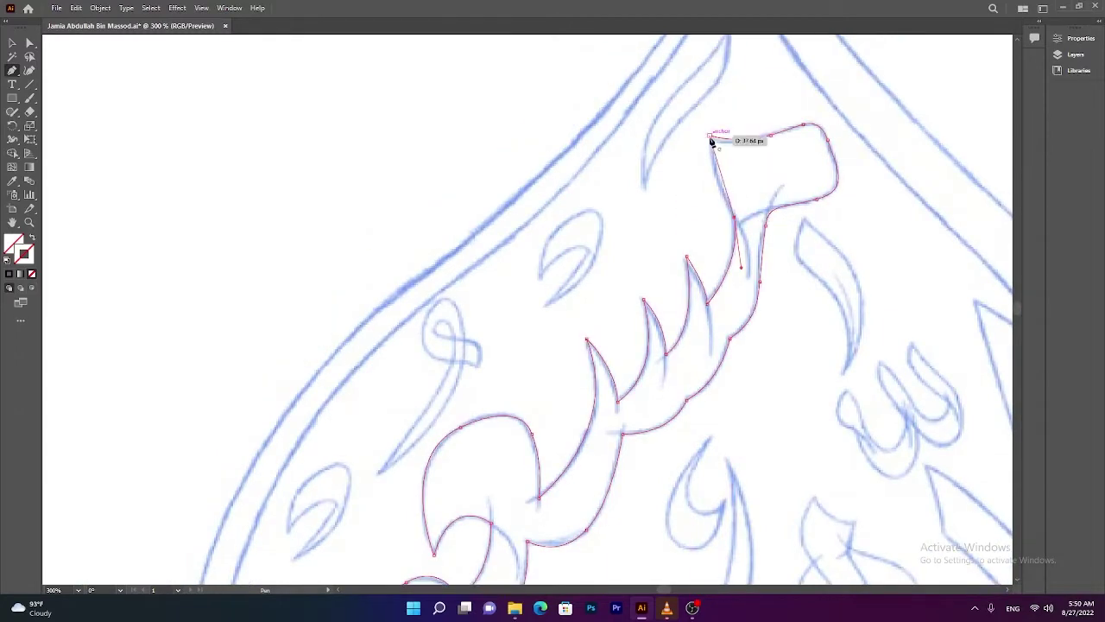
{"action": "left_click", "coordinate": [712, 141]}
{"action": "scroll", "coordinate": [637, 389], "scroll_direction": "down", "scroll_amount": 1}
- Trace the teardrop loop of the left dome with curved pen points
{"action": "scroll", "coordinate": [547, 501], "scroll_direction": "up", "scroll_amount": 3}
{"action": "left_click", "coordinate": [548, 499]}
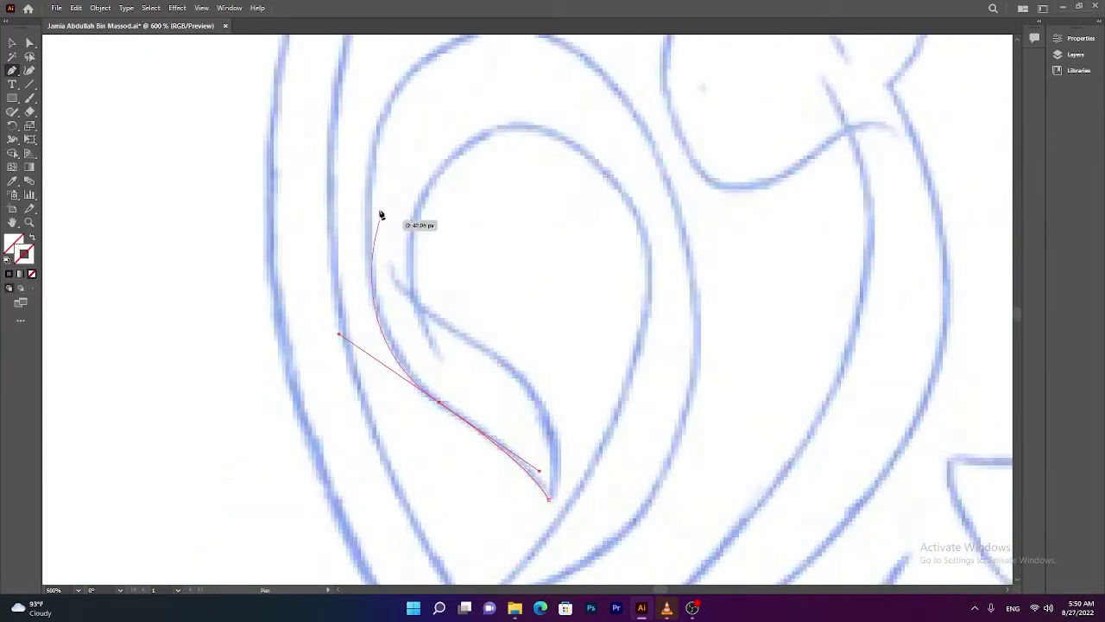
{"action": "scroll", "coordinate": [574, 160], "scroll_direction": "up", "scroll_amount": 2}
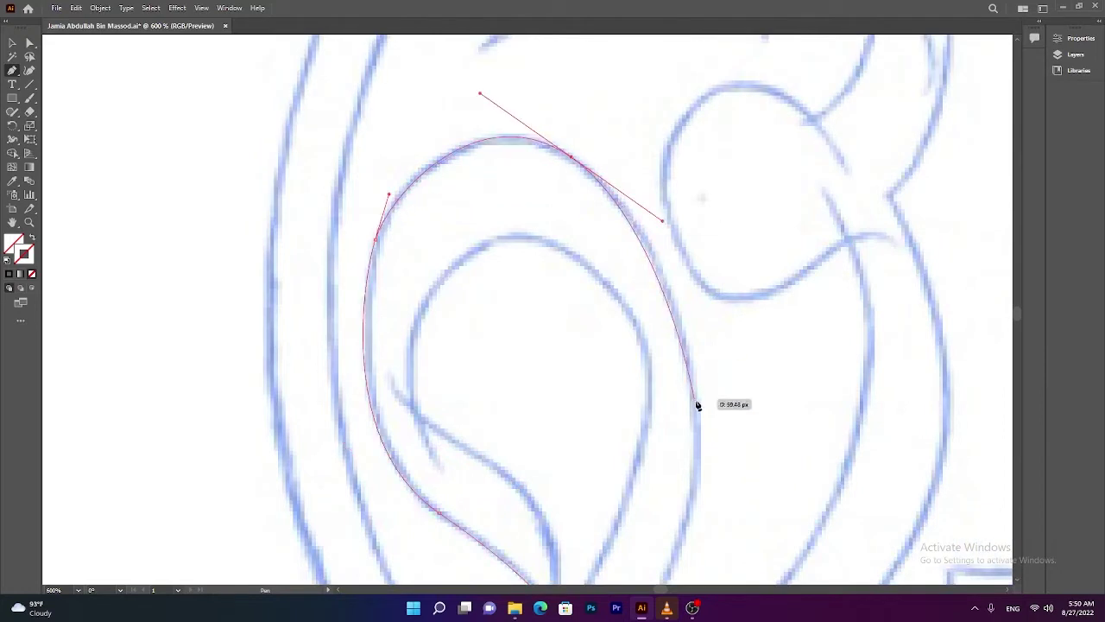
{"action": "scroll", "coordinate": [698, 405], "scroll_direction": "down", "scroll_amount": 3}
{"action": "scroll", "coordinate": [696, 469], "scroll_direction": "up", "scroll_amount": 2}
{"action": "left_click_drag", "start_coordinate": [620, 460], "coordinate": [508, 496]}
{"action": "left_click_drag", "start_coordinate": [698, 337], "coordinate": [715, 270]}
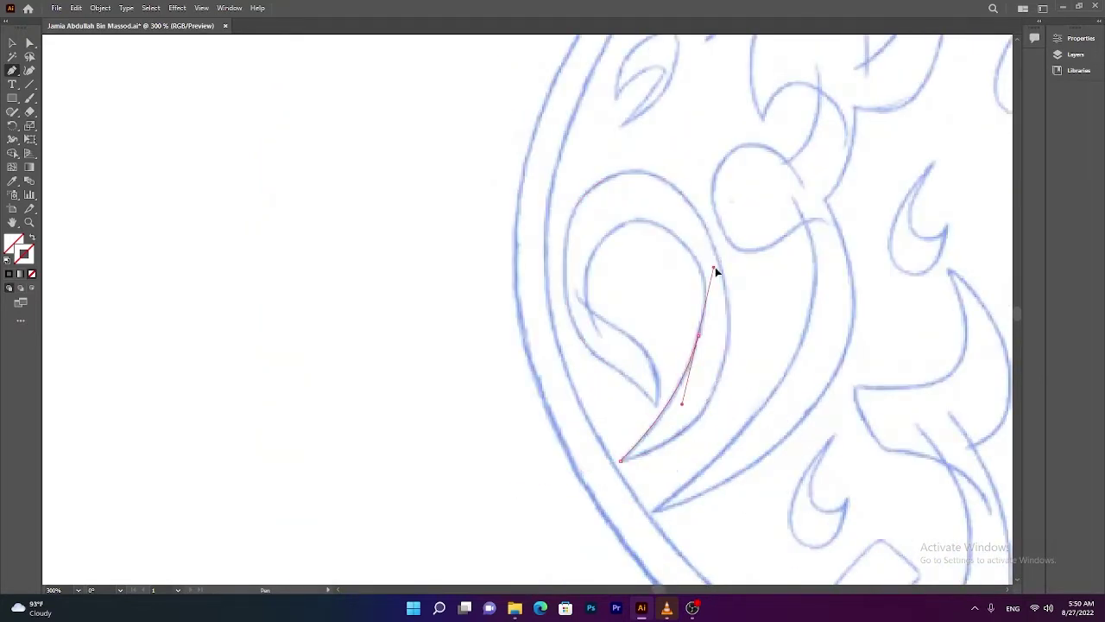
{"action": "left_click_drag", "start_coordinate": [647, 224], "coordinate": [494, 314]}
{"action": "scroll", "coordinate": [493, 313], "scroll_direction": "up", "scroll_amount": 1}
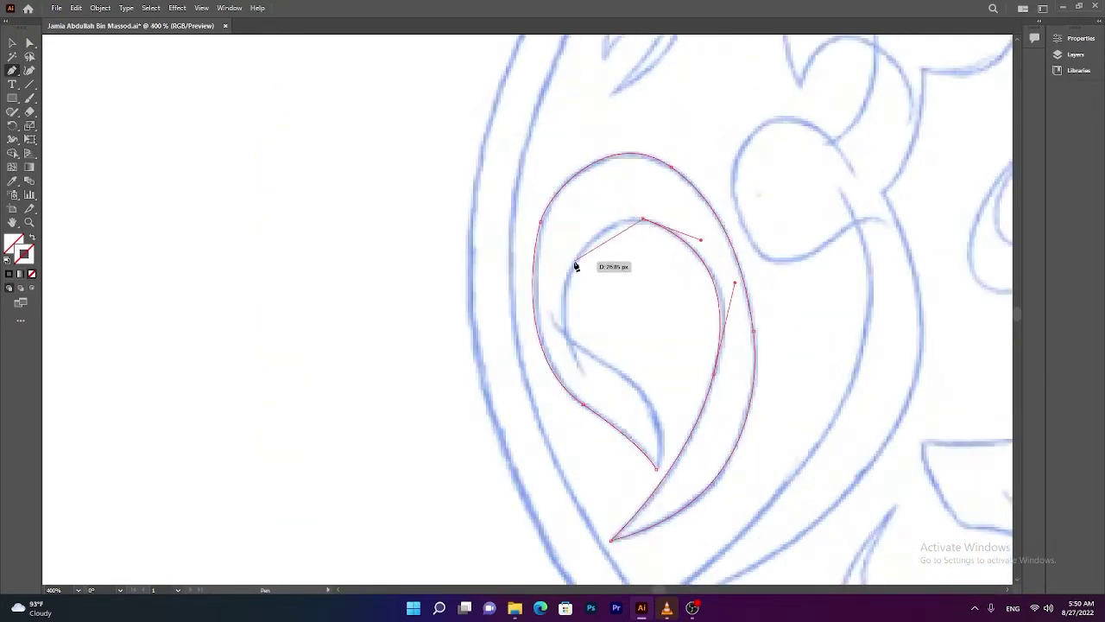
{"action": "left_click", "coordinate": [583, 357]}
- Close the small hook outline at its tip
{"action": "scroll", "coordinate": [661, 348], "scroll_direction": "down", "scroll_amount": 2}
{"action": "scroll", "coordinate": [661, 348], "scroll_direction": "down", "scroll_amount": 2}
{"action": "scroll", "coordinate": [846, 291], "scroll_direction": "down", "scroll_amount": 1}
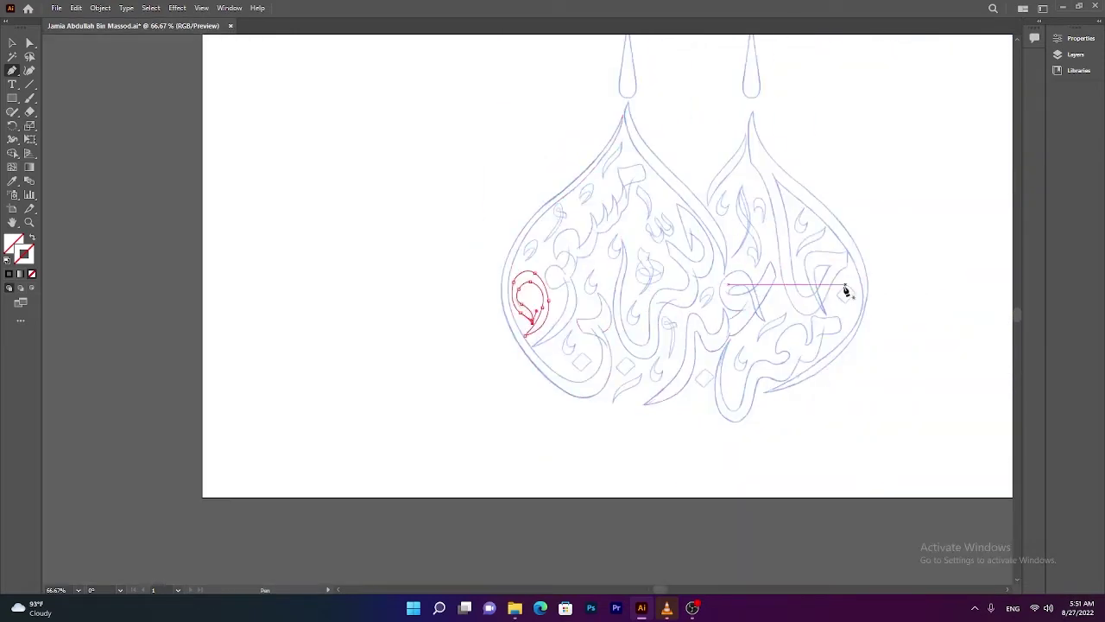
{"action": "scroll", "coordinate": [548, 334], "scroll_direction": "up", "scroll_amount": 1}
{"action": "scroll", "coordinate": [714, 340], "scroll_direction": "up", "scroll_amount": 5}
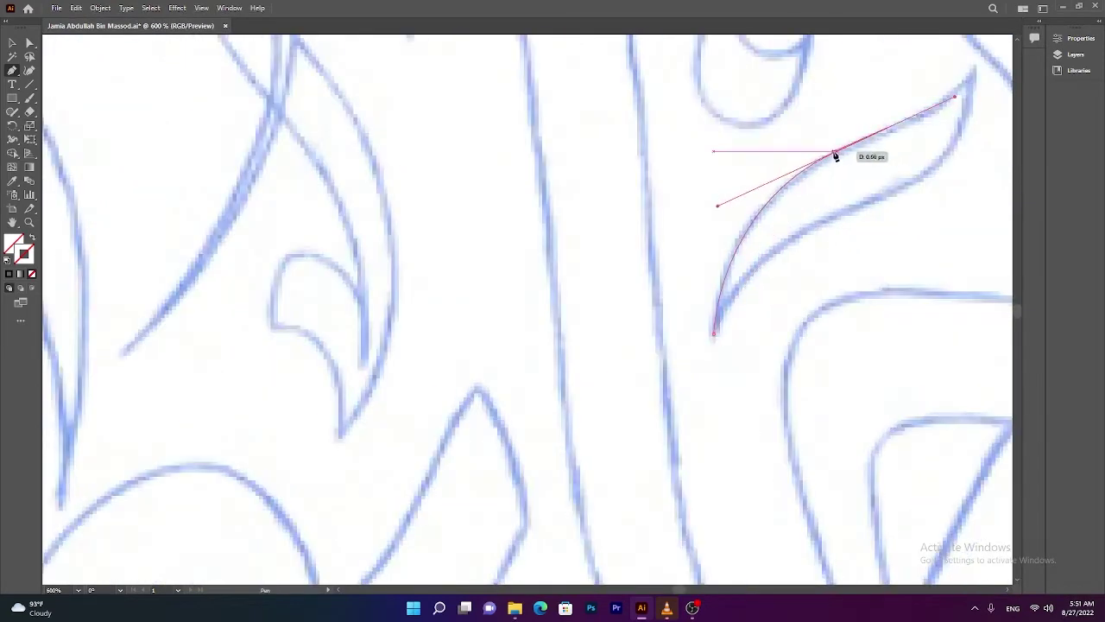
{"action": "scroll", "coordinate": [835, 155], "scroll_direction": "down", "scroll_amount": 1}
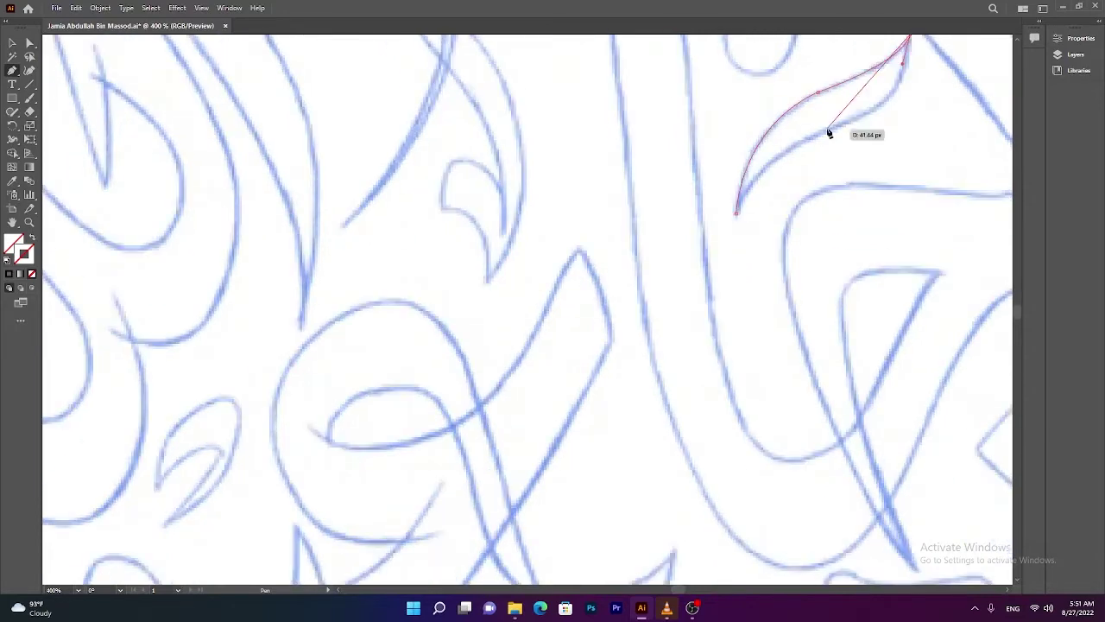
{"action": "scroll", "coordinate": [829, 136], "scroll_direction": "down", "scroll_amount": 2}
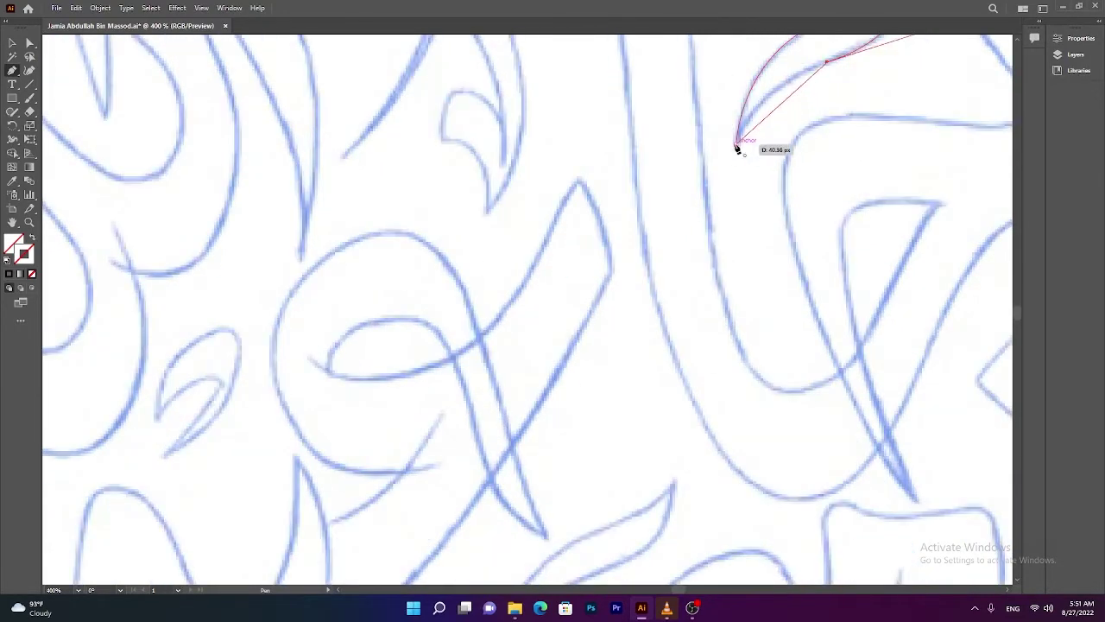
{"action": "scroll", "coordinate": [399, 310], "scroll_direction": "down", "scroll_amount": 2}
{"action": "scroll", "coordinate": [531, 217], "scroll_direction": "up", "scroll_amount": 3}
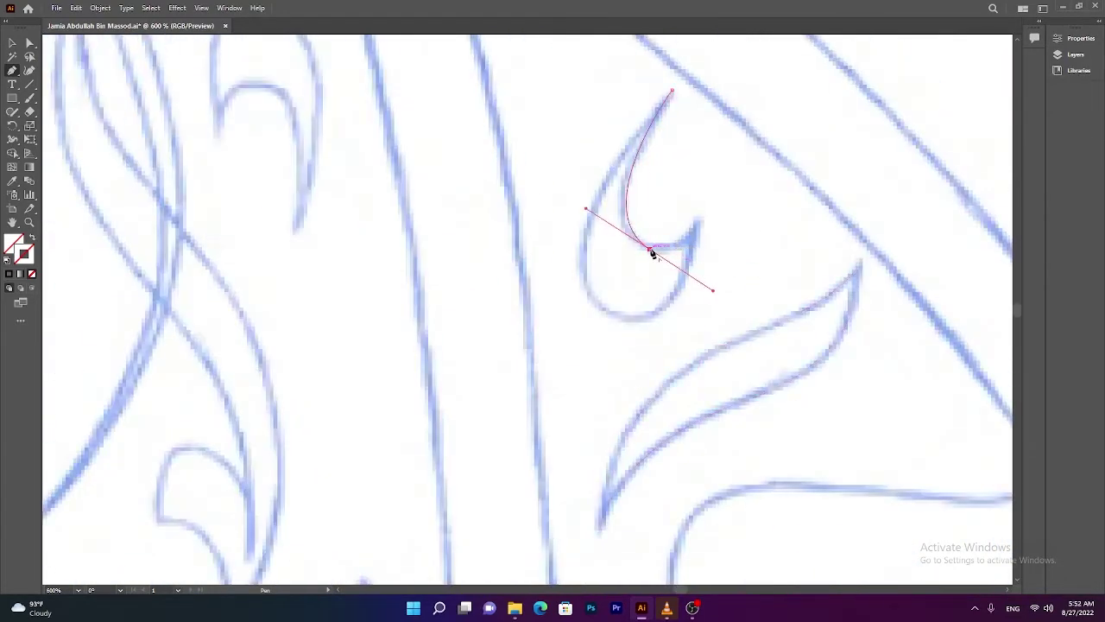
{"action": "left_click", "coordinate": [667, 93]}
- Zoom out and complete the small loop outline
{"action": "scroll", "coordinate": [674, 215], "scroll_direction": "down", "scroll_amount": 2}
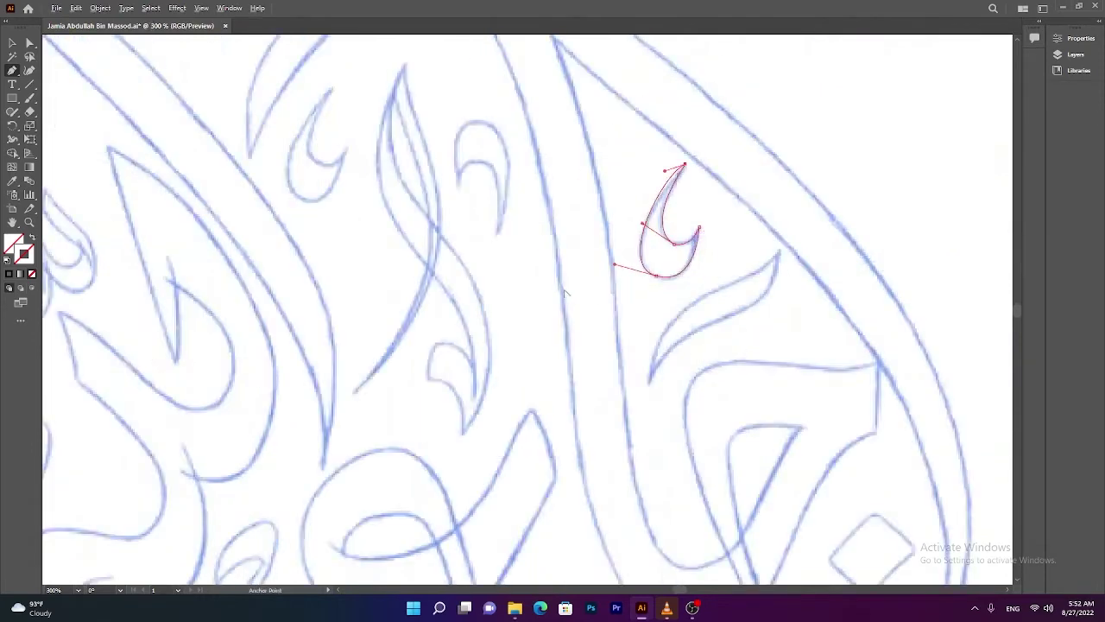
{"action": "scroll", "coordinate": [486, 365], "scroll_direction": "down", "scroll_amount": 2}
{"action": "scroll", "coordinate": [403, 209], "scroll_direction": "up", "scroll_amount": 6}
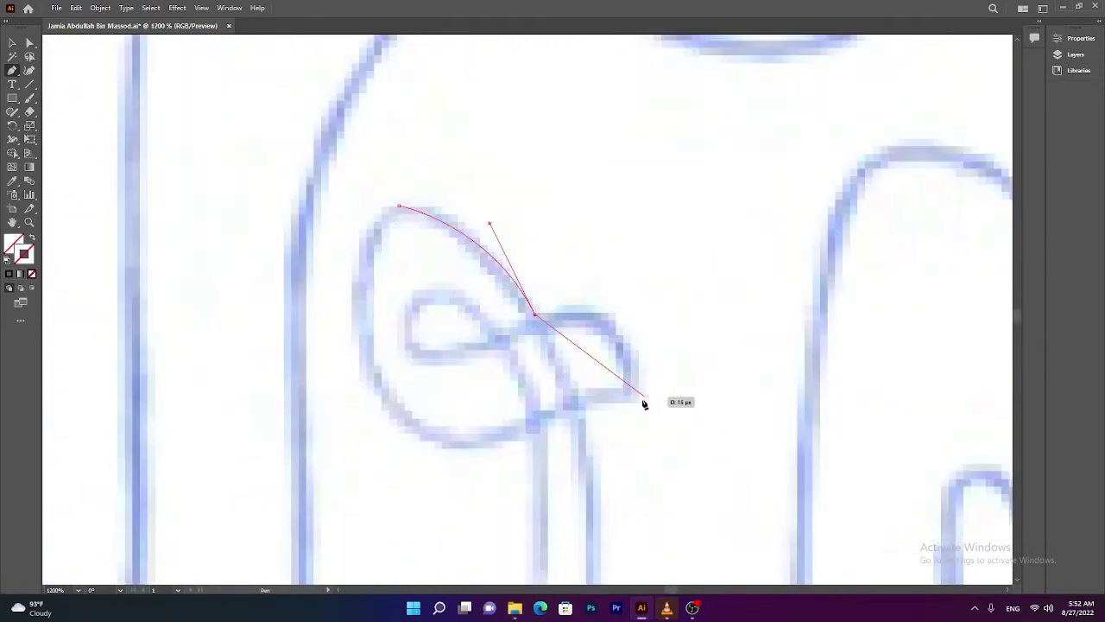
{"action": "key", "text": "ctrl+minus"}
{"action": "key", "text": "ctrl+minus"}
{"action": "key", "text": "ctrl+minus"}
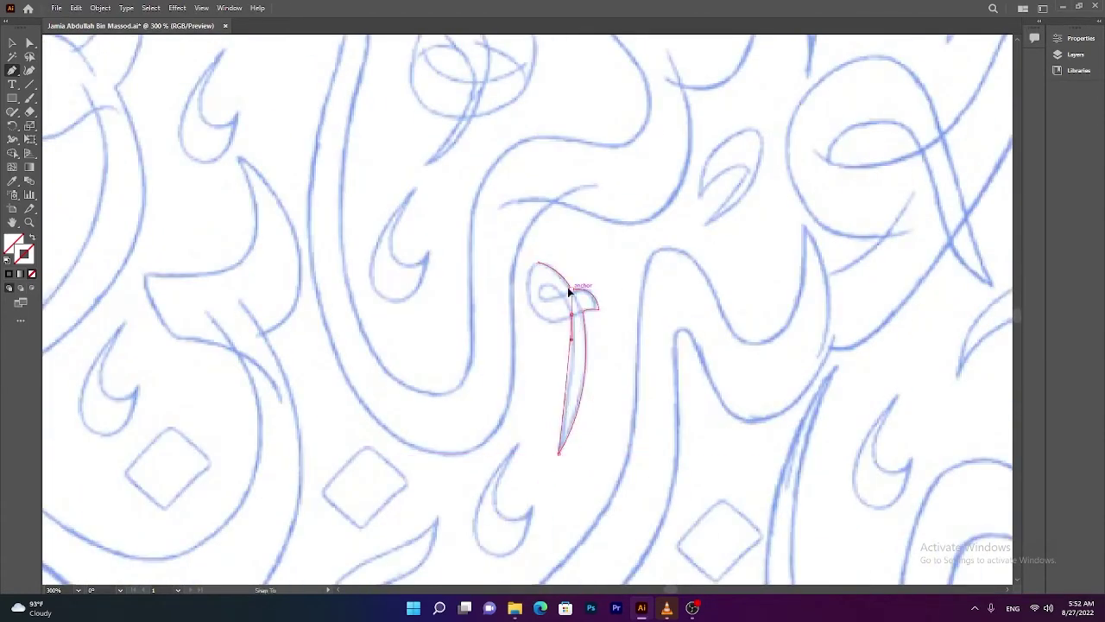
{"action": "scroll", "coordinate": [568, 274], "scroll_direction": "up", "scroll_amount": 3}
{"action": "left_click", "coordinate": [470, 224]}
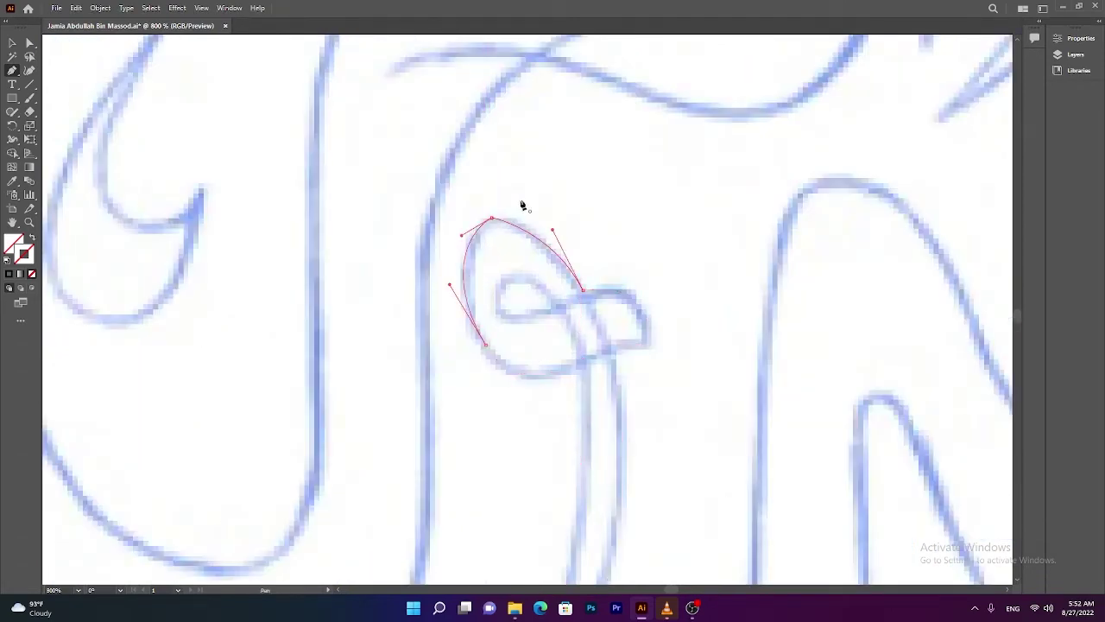
- Trace the leaf stroke outline from its tip along its curved edge
{"action": "scroll", "coordinate": [507, 266], "scroll_direction": "up", "scroll_amount": 2}
{"action": "scroll", "coordinate": [585, 307], "scroll_direction": "down", "scroll_amount": 10}
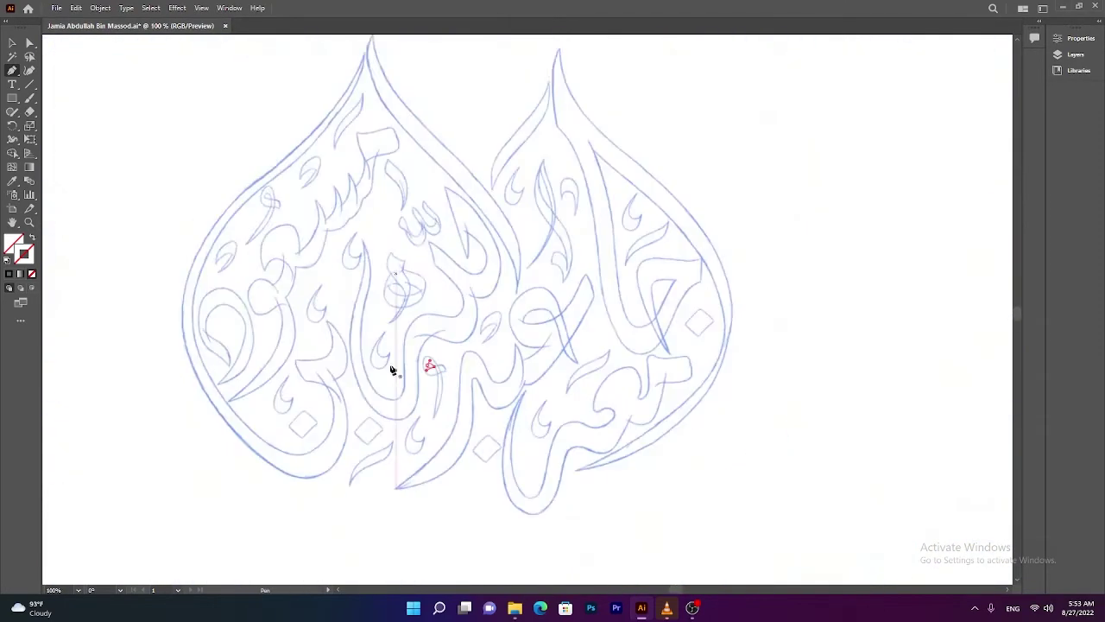
{"action": "scroll", "coordinate": [389, 365], "scroll_direction": "down", "scroll_amount": 1}
{"action": "scroll", "coordinate": [424, 316], "scroll_direction": "up", "scroll_amount": 3}
{"action": "scroll", "coordinate": [605, 343], "scroll_direction": "up", "scroll_amount": 2}
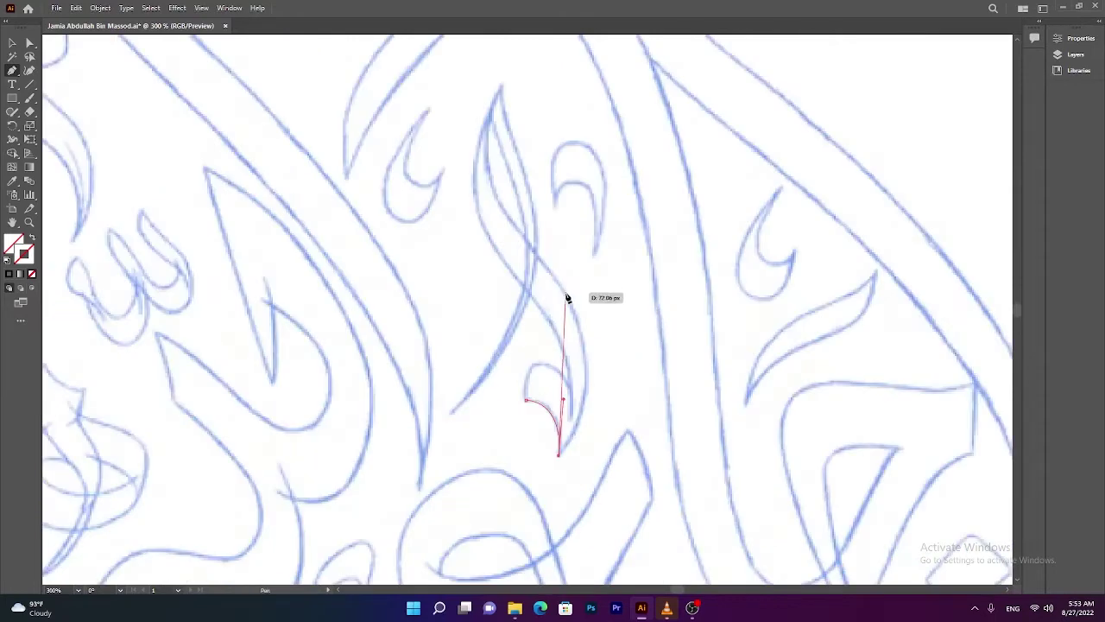
{"action": "scroll", "coordinate": [518, 238], "scroll_direction": "up", "scroll_amount": 2}
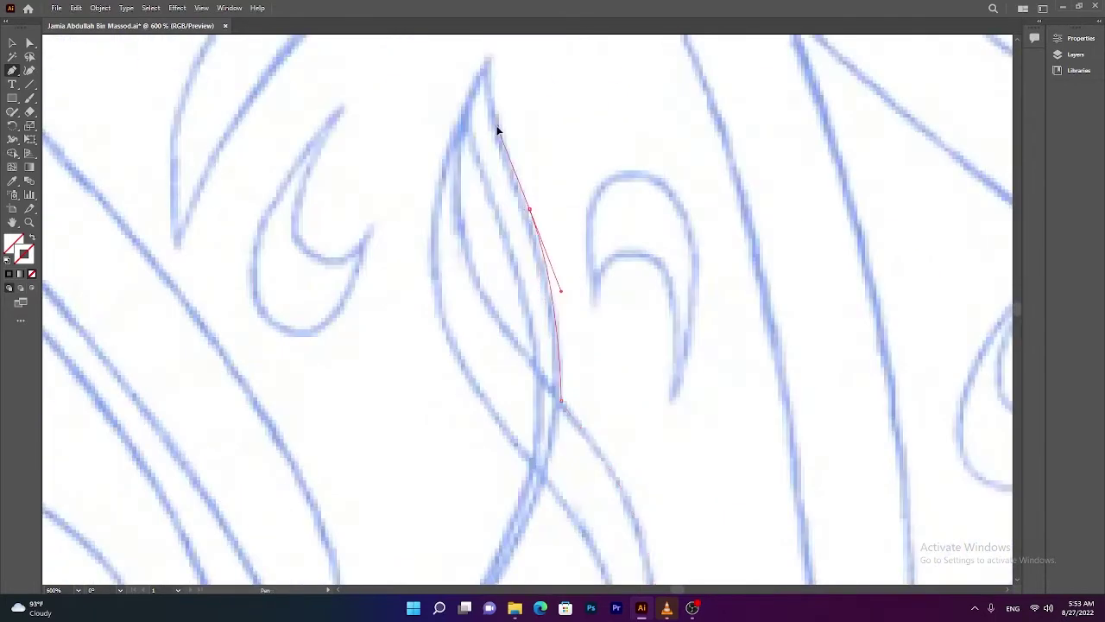
{"action": "scroll", "coordinate": [498, 130], "scroll_direction": "up", "scroll_amount": 2}
{"action": "scroll", "coordinate": [533, 321], "scroll_direction": "up", "scroll_amount": 1}
{"action": "left_click", "coordinate": [491, 220]}
{"action": "scroll", "coordinate": [480, 423], "scroll_direction": "down", "scroll_amount": 1}
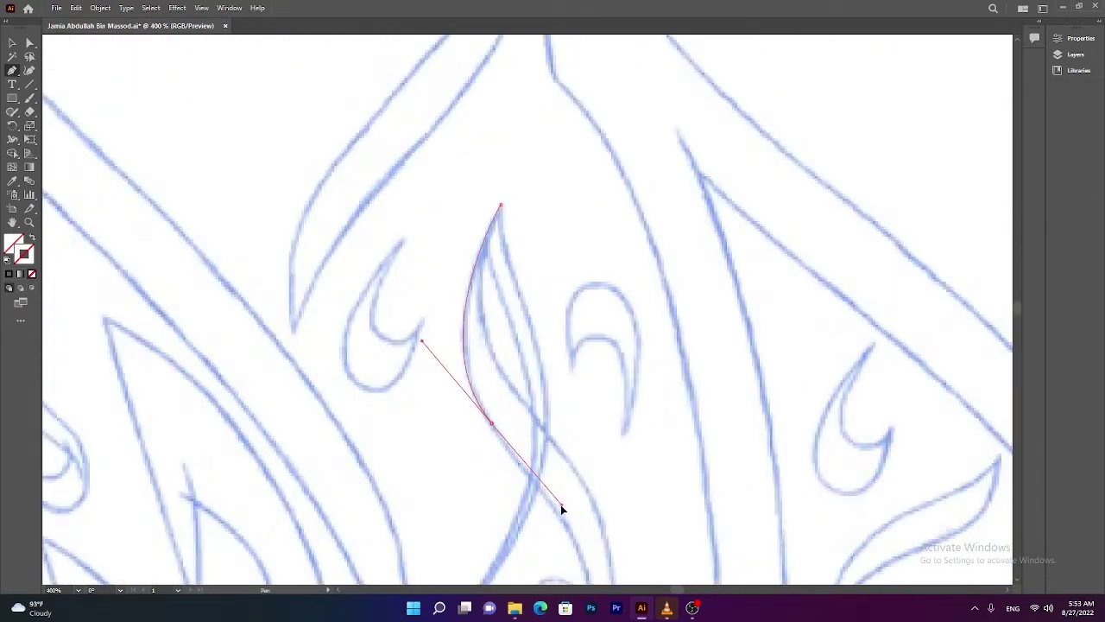
{"action": "scroll", "coordinate": [561, 508], "scroll_direction": "down", "scroll_amount": 1}
{"action": "left_click_drag", "start_coordinate": [560, 508], "coordinate": [546, 492]}
{"action": "scroll", "coordinate": [529, 480], "scroll_direction": "down", "scroll_amount": 3}
{"action": "left_click_drag", "start_coordinate": [455, 436], "coordinate": [402, 476]}
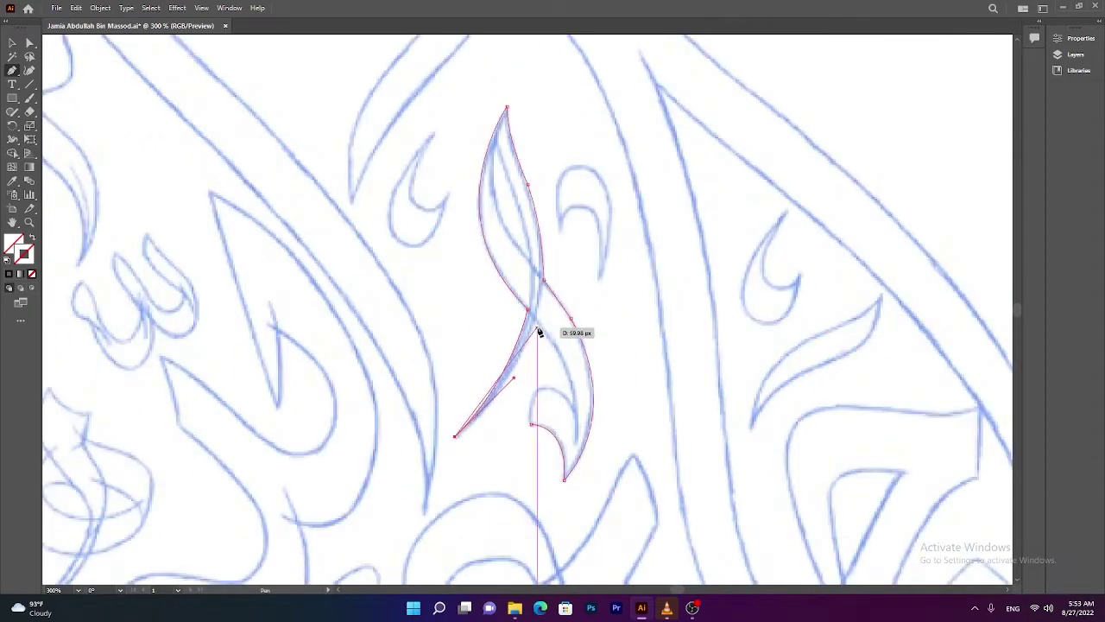
{"action": "scroll", "coordinate": [525, 338], "scroll_direction": "up", "scroll_amount": 1}
- Outline the small three-lobed letter inside the left dome
{"action": "left_click", "coordinate": [592, 437]}
{"action": "mouse_move", "coordinate": [540, 405]}
{"action": "left_mouse_down"}
{"action": "mouse_move", "coordinate": [508, 427]}
{"action": "mouse_move", "coordinate": [543, 469]}
{"action": "left_mouse_up"}
{"action": "scroll", "coordinate": [543, 469], "scroll_direction": "down", "scroll_amount": 2}
{"action": "scroll", "coordinate": [543, 389], "scroll_direction": "up", "scroll_amount": 2}
{"action": "scroll", "coordinate": [560, 510], "scroll_direction": "down", "scroll_amount": 1}
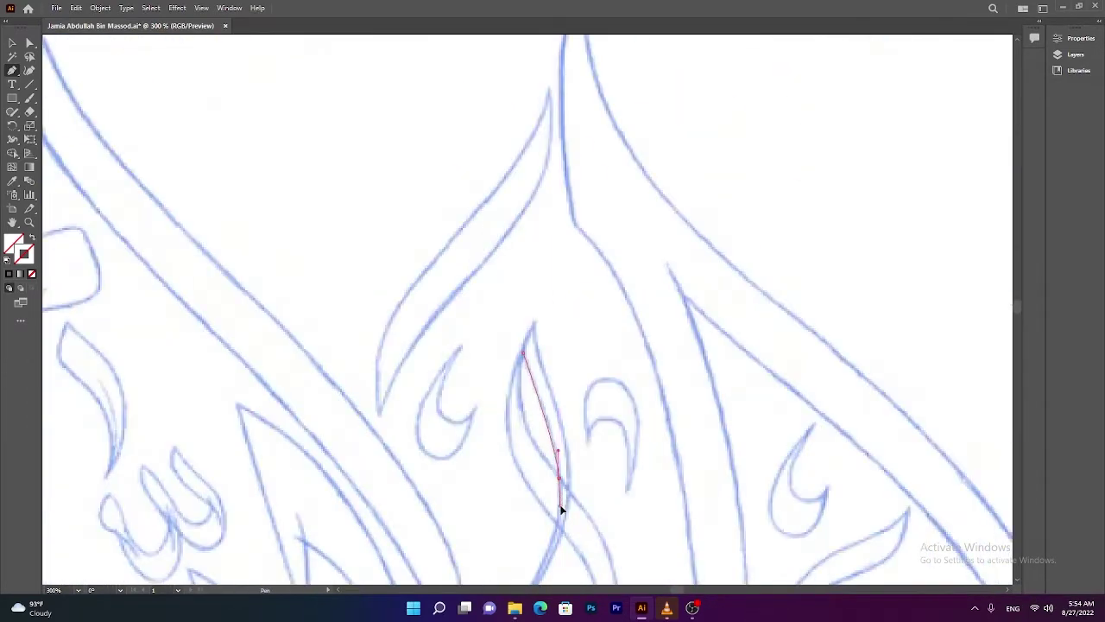
{"action": "scroll", "coordinate": [560, 510], "scroll_direction": "up", "scroll_amount": 1}
{"action": "scroll", "coordinate": [535, 346], "scroll_direction": "down", "scroll_amount": 2}
{"action": "scroll", "coordinate": [496, 444], "scroll_direction": "up", "scroll_amount": 3}
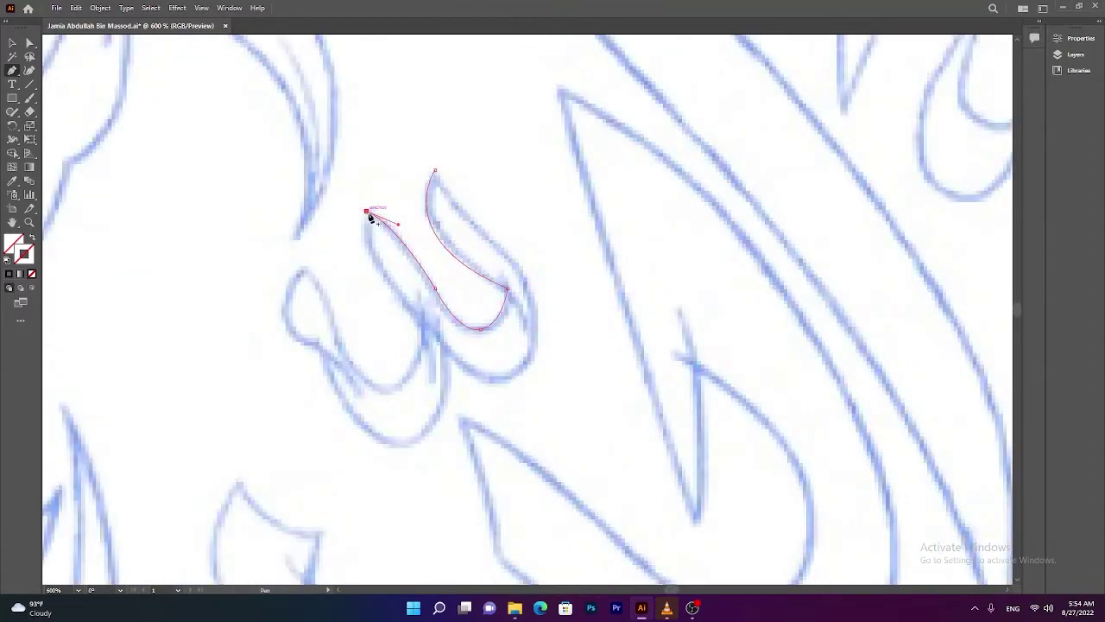
{"action": "scroll", "coordinate": [371, 371], "scroll_direction": "left", "scroll_amount": 2}
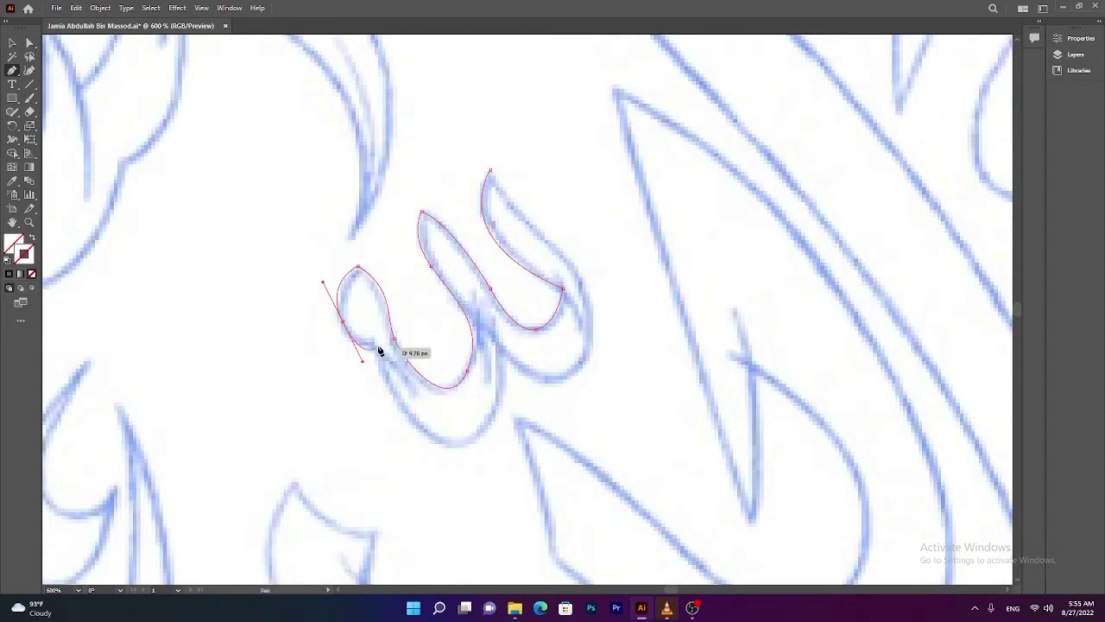
{"action": "scroll", "coordinate": [380, 350], "scroll_direction": "down", "scroll_amount": 1}
{"action": "left_click_drag", "start_coordinate": [471, 411], "coordinate": [535, 384]}
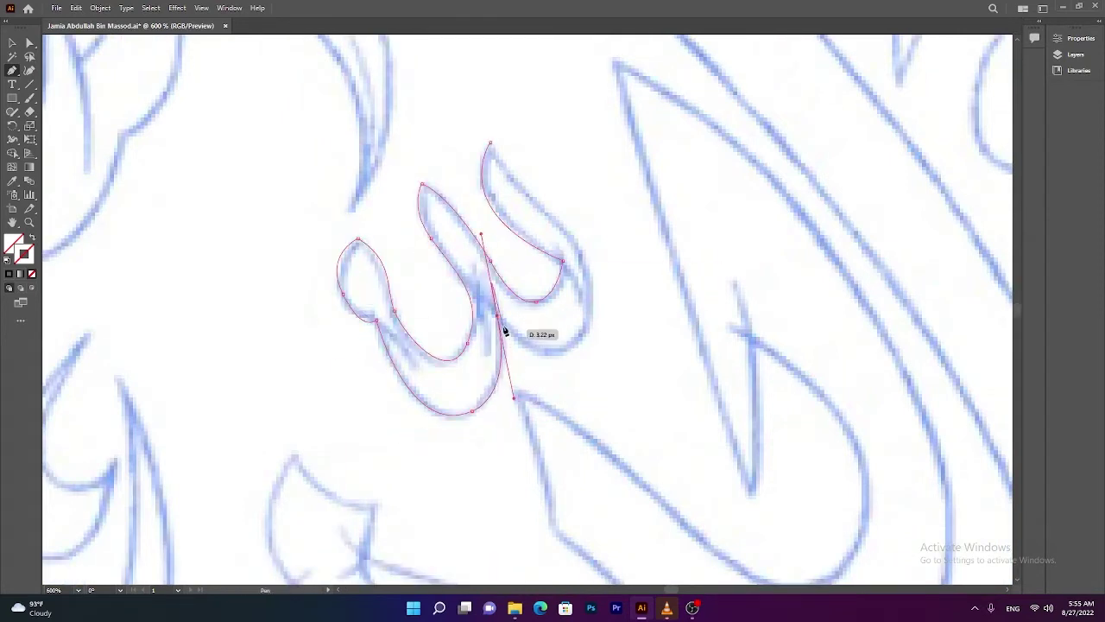
{"action": "scroll", "coordinate": [562, 227], "scroll_direction": "up", "scroll_amount": 1}
- Finish the letter shape outline with a point at its top
{"action": "scroll", "coordinate": [484, 338], "scroll_direction": "down", "scroll_amount": 4}
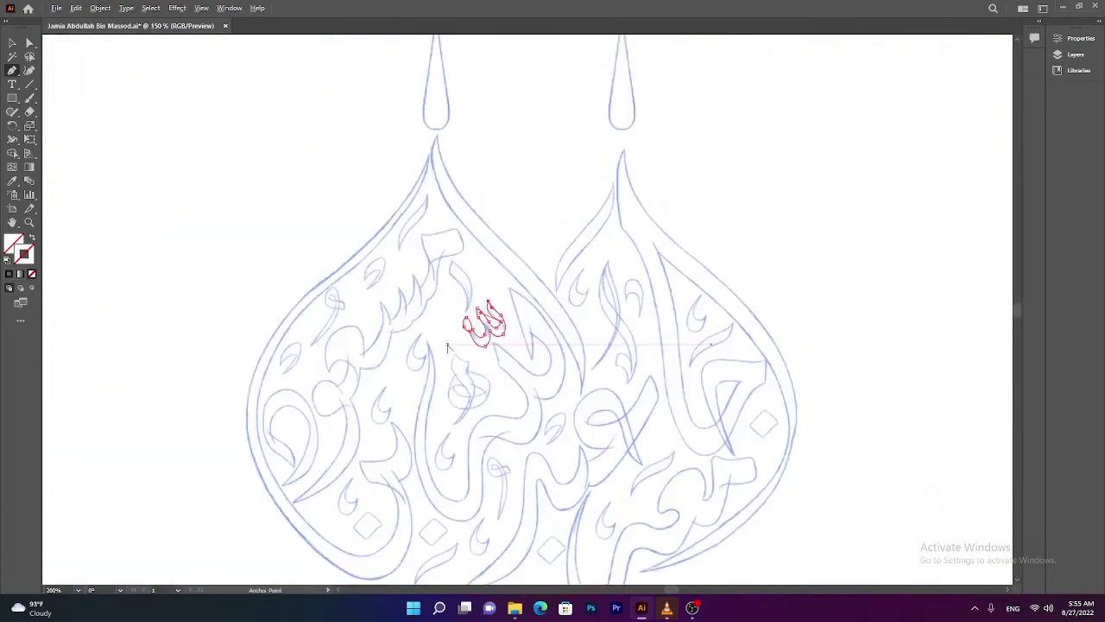
{"action": "scroll", "coordinate": [447, 348], "scroll_direction": "up", "scroll_amount": 4}
{"action": "scroll", "coordinate": [691, 402], "scroll_direction": "down", "scroll_amount": 2}
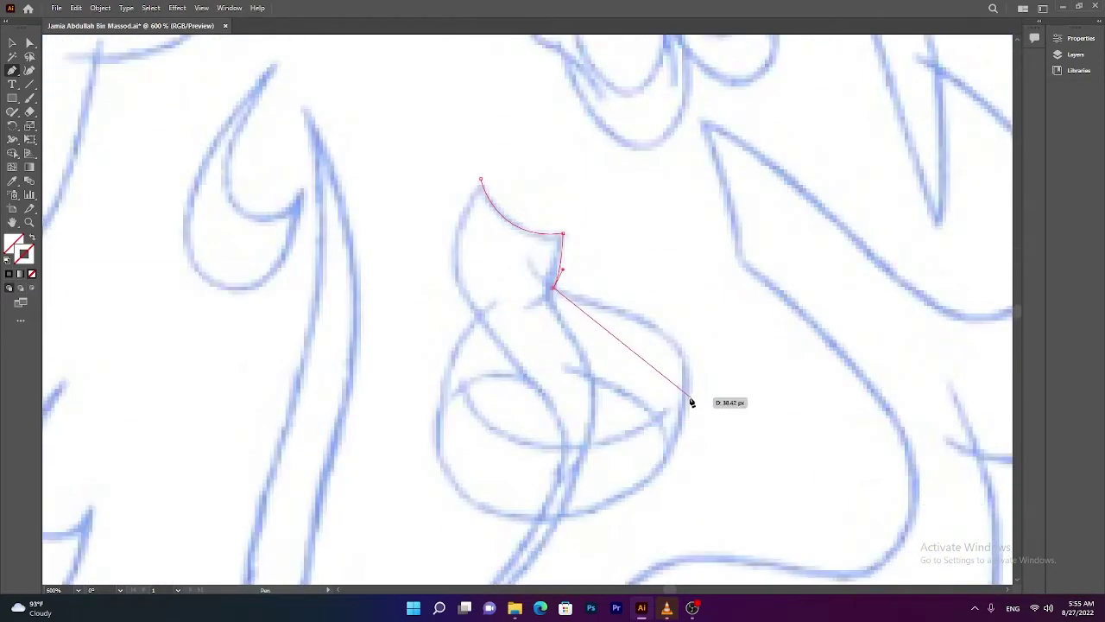
{"action": "scroll", "coordinate": [524, 516], "scroll_direction": "down", "scroll_amount": 5}
{"action": "left_click_drag", "start_coordinate": [459, 435], "coordinate": [465, 429]}
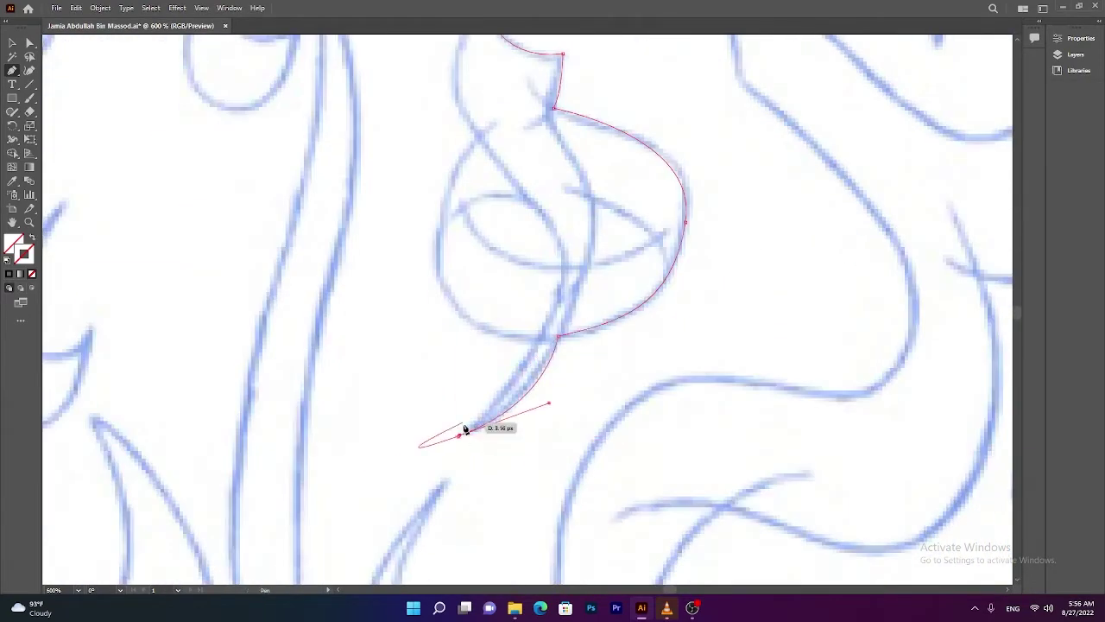
{"action": "left_click", "coordinate": [480, 134]}
{"action": "scroll", "coordinate": [481, 223], "scroll_direction": "up", "scroll_amount": 5}
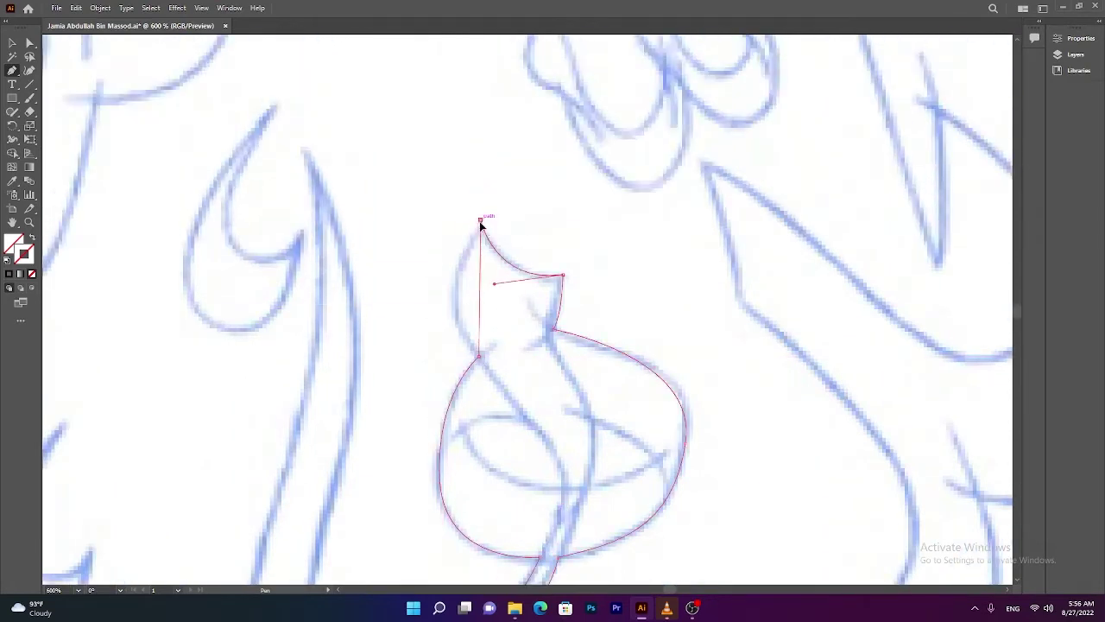
- Trace the inner shape and a small leaf stroke
{"action": "left_click", "coordinate": [585, 488]}
{"action": "left_click_drag", "start_coordinate": [595, 418], "coordinate": [600, 429]}
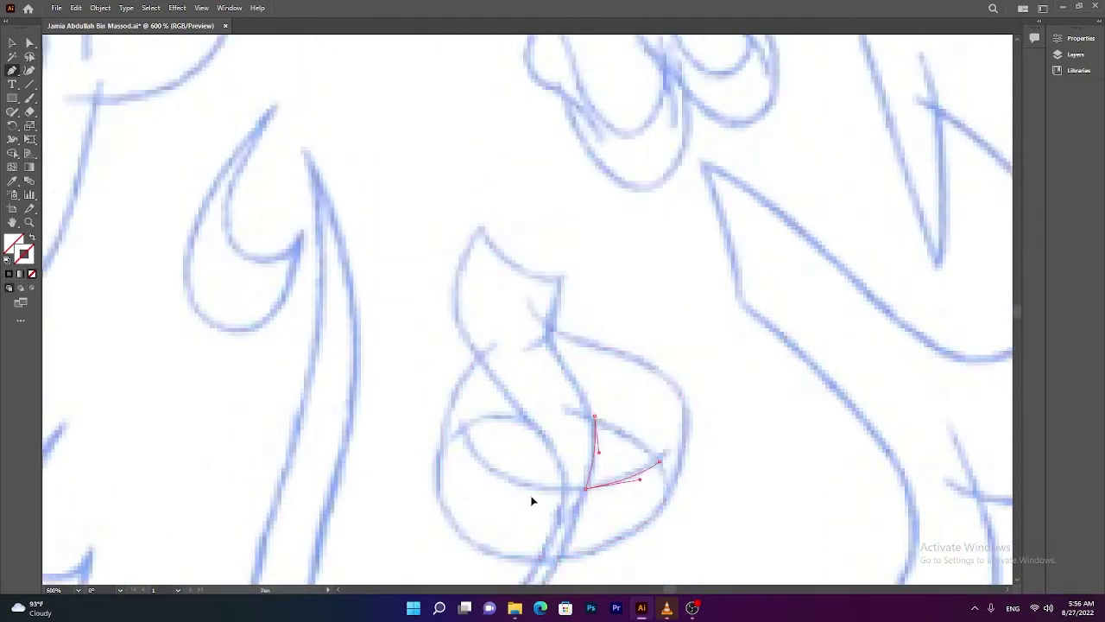
{"action": "scroll", "coordinate": [414, 402], "scroll_direction": "down", "scroll_amount": 5}
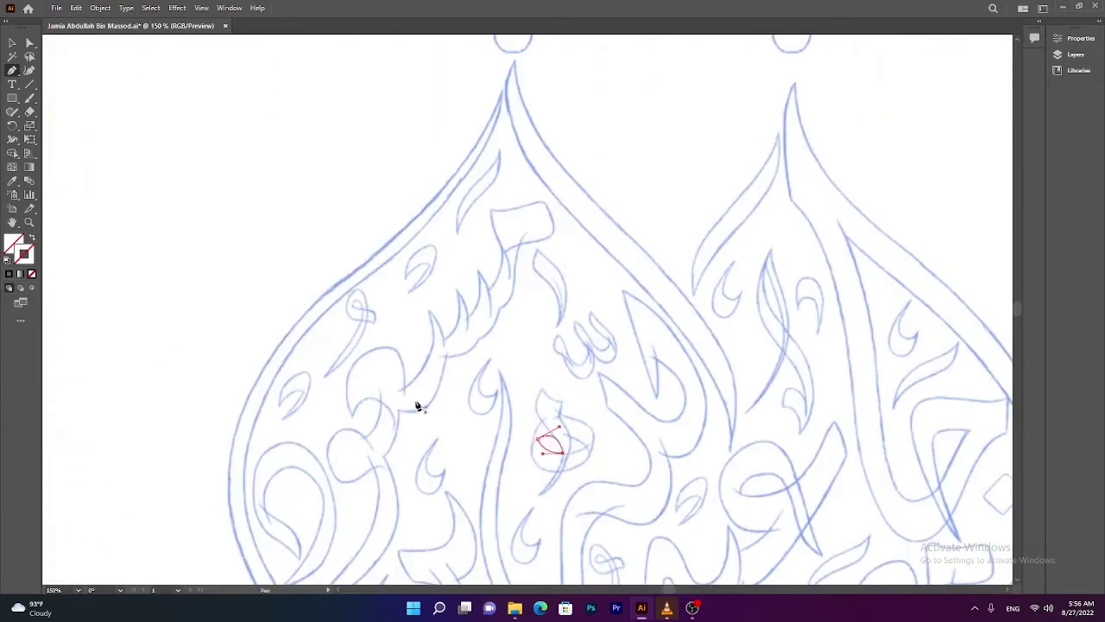
{"action": "scroll", "coordinate": [464, 328], "scroll_direction": "down", "scroll_amount": 3}
{"action": "scroll", "coordinate": [466, 321], "scroll_direction": "up", "scroll_amount": 8}
{"action": "left_click_drag", "start_coordinate": [466, 319], "coordinate": [500, 420]}
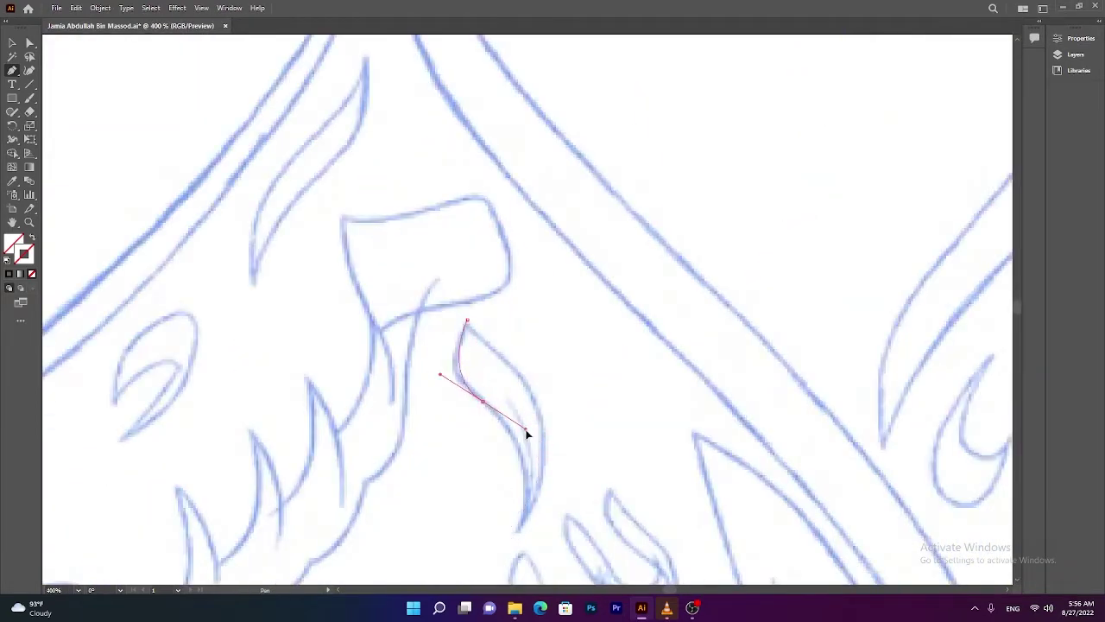
{"action": "scroll", "coordinate": [527, 435], "scroll_direction": "down", "scroll_amount": 2}
{"action": "scroll", "coordinate": [392, 347], "scroll_direction": "down", "scroll_amount": 2}
{"action": "scroll", "coordinate": [391, 271], "scroll_direction": "down", "scroll_amount": 2}
{"action": "scroll", "coordinate": [434, 325], "scroll_direction": "up", "scroll_amount": 3}
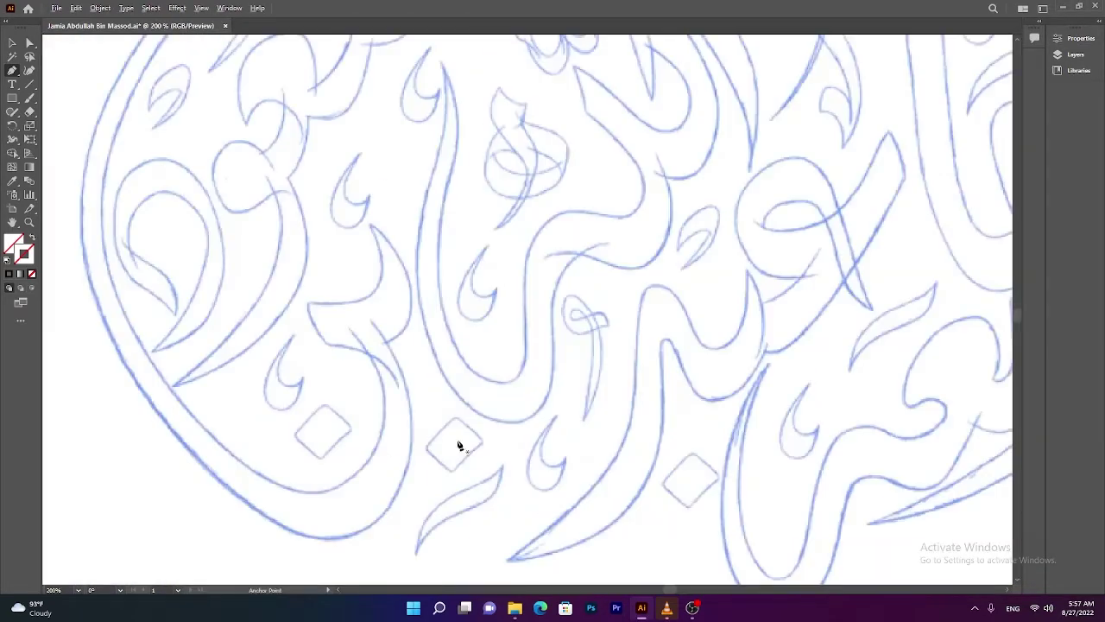
{"action": "scroll", "coordinate": [459, 445], "scroll_direction": "up", "scroll_amount": 3}
- Trace the outline of a small diamond
{"action": "left_click", "coordinate": [265, 421]}
{"action": "scroll", "coordinate": [450, 441], "scroll_direction": "down", "scroll_amount": 2}
{"action": "left_click_drag", "start_coordinate": [348, 398], "coordinate": [338, 431]}
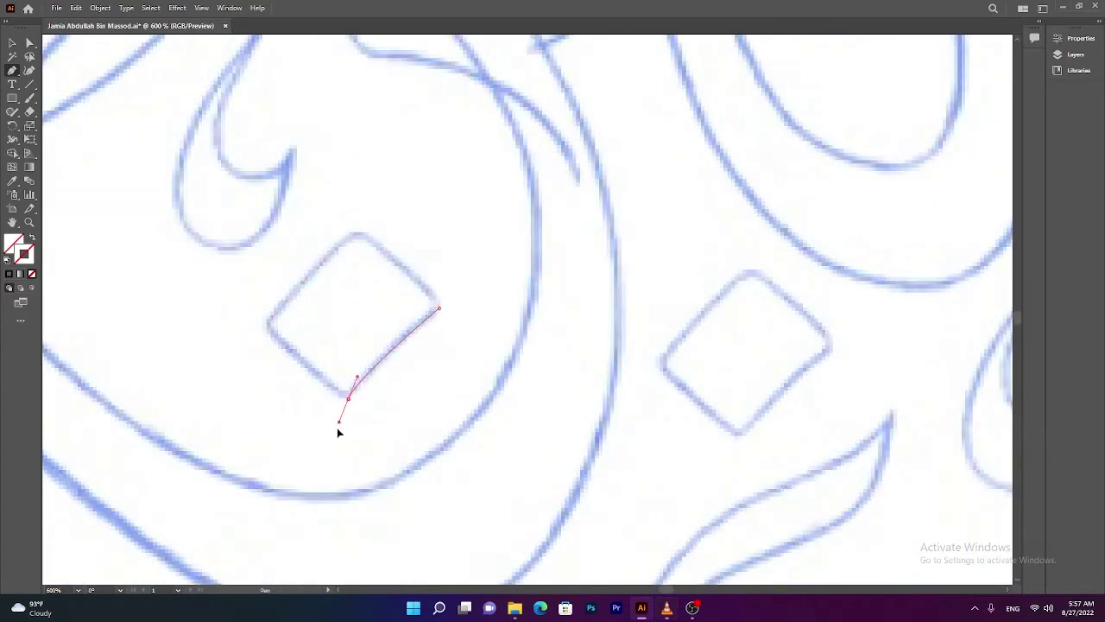
{"action": "scroll", "coordinate": [252, 308], "scroll_direction": "down", "scroll_amount": 3}
{"action": "scroll", "coordinate": [506, 164], "scroll_direction": "up", "scroll_amount": 3}
- Trace half the teardrop finial, reflect a copy, nudge it into place, and select all
{"action": "left_click", "coordinate": [506, 163]}
{"action": "scroll", "coordinate": [506, 164], "scroll_direction": "up", "scroll_amount": 2}
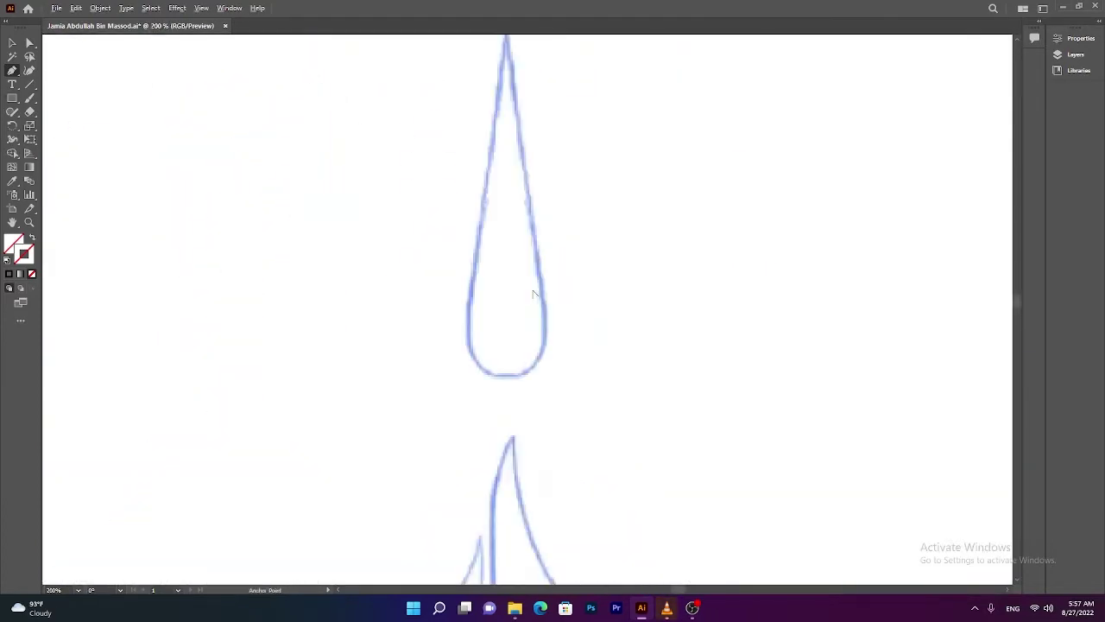
{"action": "left_click", "coordinate": [536, 162]}
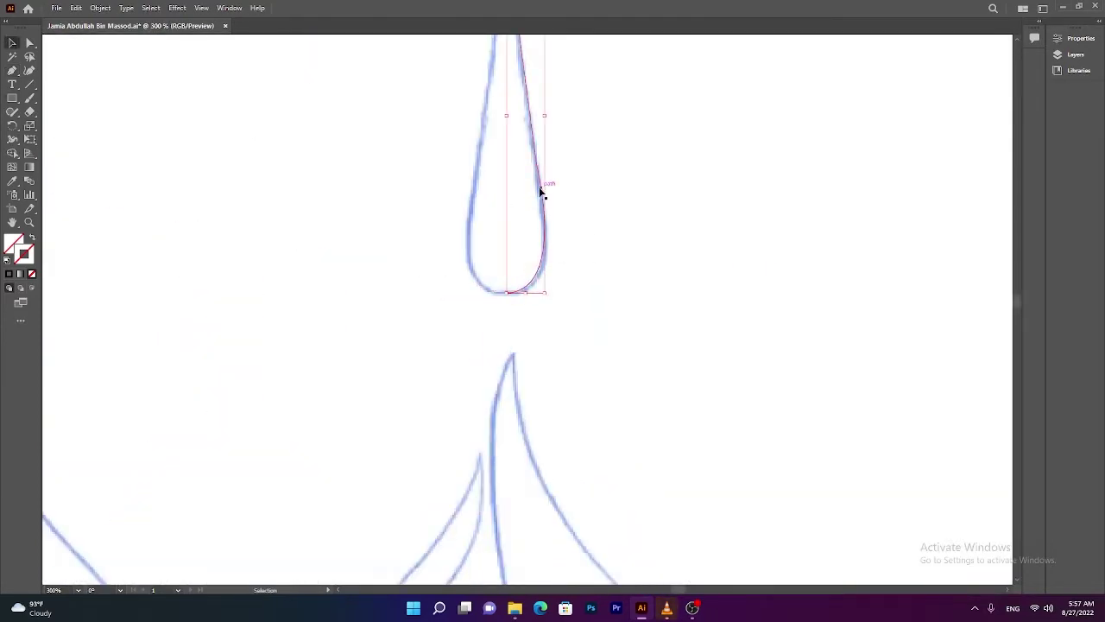
{"action": "right_click", "coordinate": [542, 192]}
{"action": "right_click", "coordinate": [540, 285]}
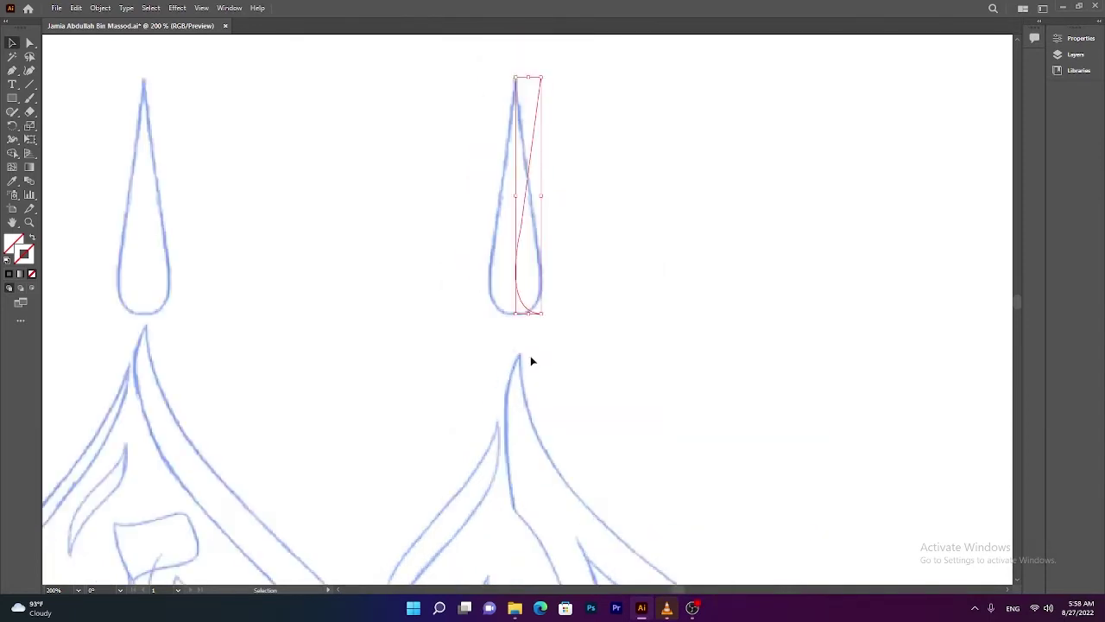
{"action": "key", "text": "Left"}
{"action": "key", "text": "Left"}
{"action": "key", "text": "Left"}
{"action": "key", "text": "Left"}
{"action": "key", "text": "Left"}
{"action": "key", "text": "Left"}
{"action": "left_click", "coordinate": [565, 239]}
{"action": "key", "text": "ctrl+a"}
{"action": "scroll", "coordinate": [607, 552], "scroll_direction": "down", "scroll_amount": 4}
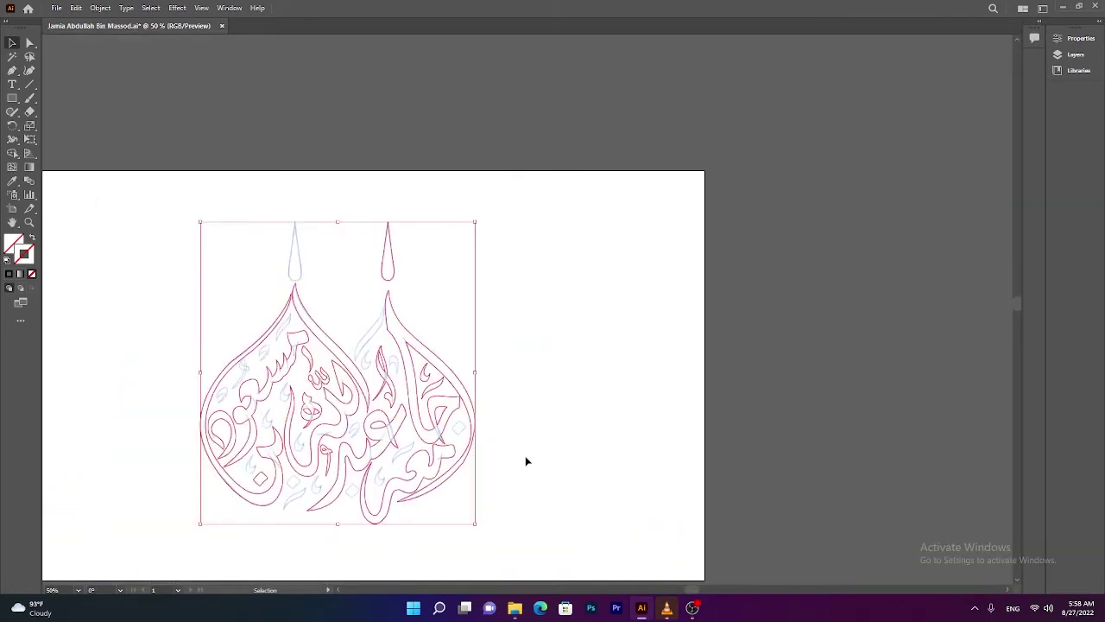
- Fill the drop finials black and nudge a small stroke piece into place
{"action": "left_click", "coordinate": [527, 461]}
{"action": "scroll", "coordinate": [369, 364], "scroll_direction": "up", "scroll_amount": 3}
{"action": "left_click_drag", "start_coordinate": [461, 259], "coordinate": [440, 344]}
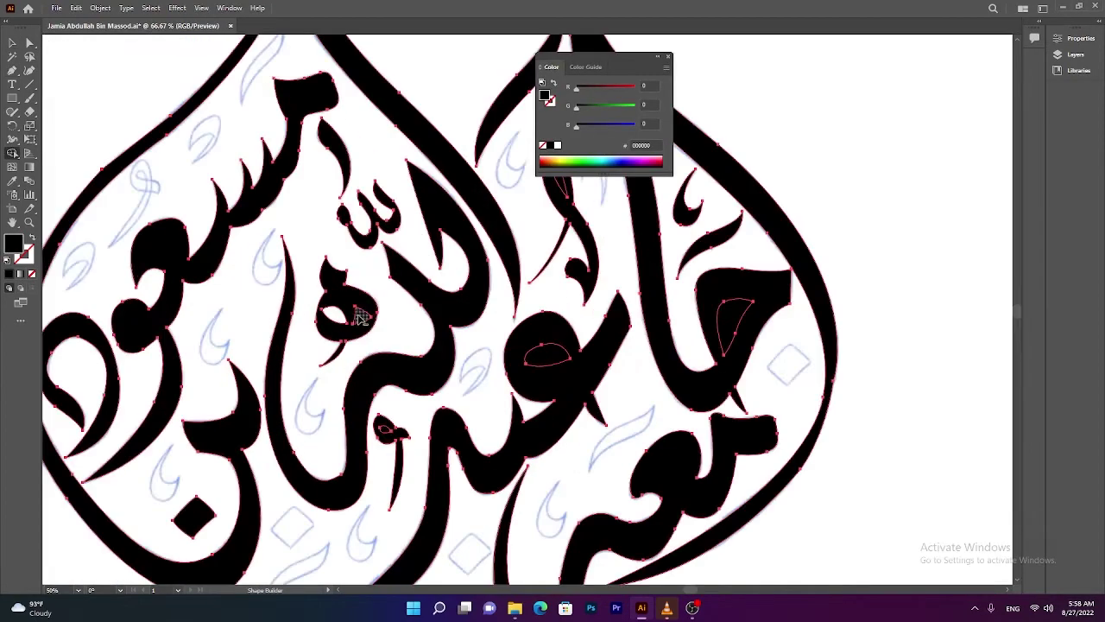
{"action": "scroll", "coordinate": [499, 364], "scroll_direction": "up", "scroll_amount": 1}
{"action": "scroll", "coordinate": [498, 364], "scroll_direction": "up", "scroll_amount": 4}
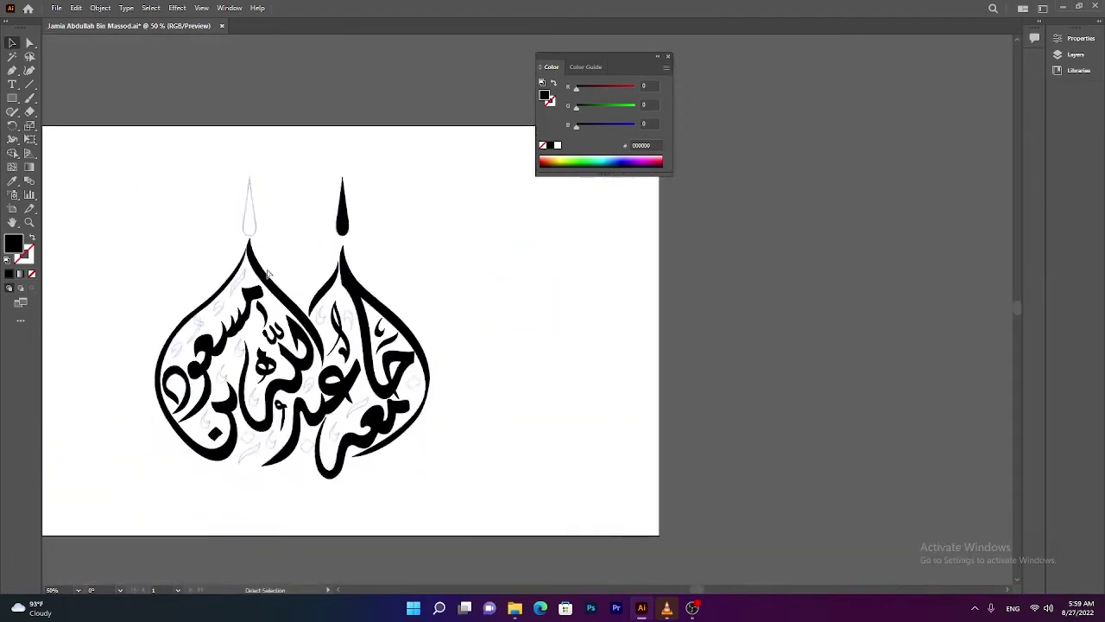
{"action": "scroll", "coordinate": [268, 274], "scroll_direction": "up", "scroll_amount": 2}
{"action": "scroll", "coordinate": [259, 259], "scroll_direction": "up", "scroll_amount": 1}
{"action": "scroll", "coordinate": [251, 250], "scroll_direction": "up", "scroll_amount": 2}
{"action": "scroll", "coordinate": [243, 244], "scroll_direction": "up", "scroll_amount": 1}
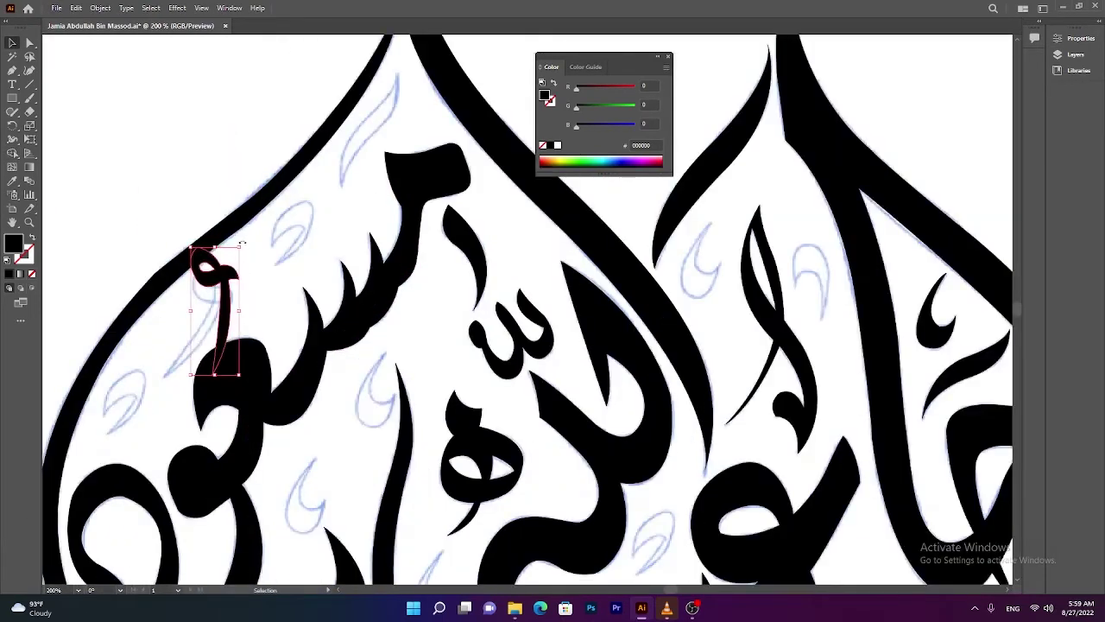
{"action": "scroll", "coordinate": [242, 259], "scroll_direction": "down", "scroll_amount": 1}
{"action": "scroll", "coordinate": [242, 259], "scroll_direction": "down", "scroll_amount": 1}
{"action": "scroll", "coordinate": [259, 276], "scroll_direction": "up", "scroll_amount": 3}
{"action": "left_click_drag", "start_coordinate": [289, 304], "coordinate": [287, 303]}
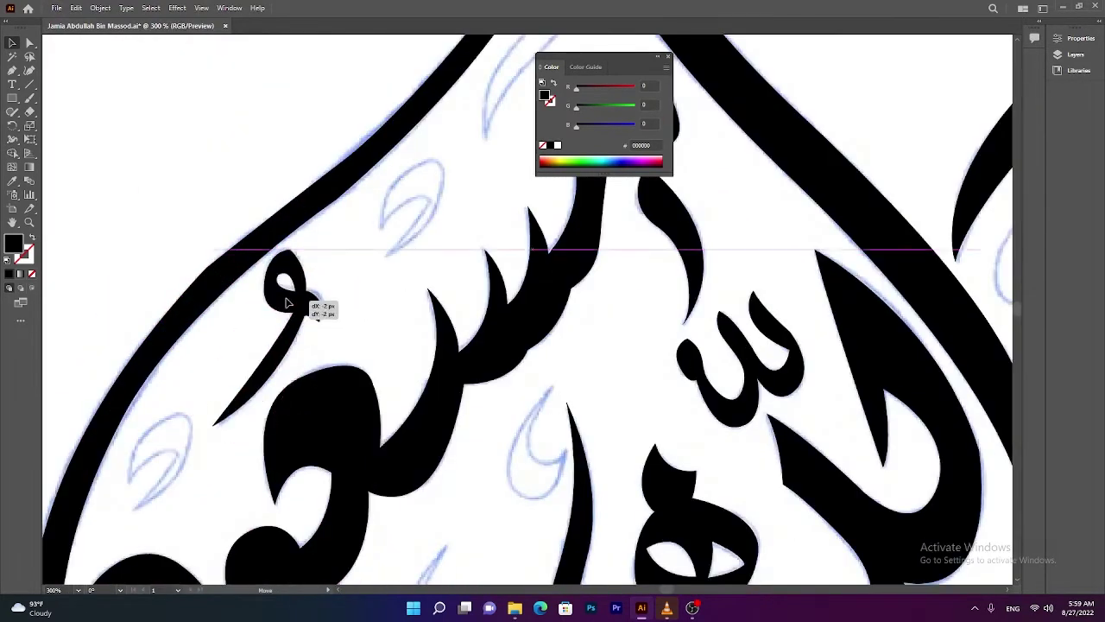
{"action": "key", "text": "ctrl+1"}
- Trace the small leaf ornament with the Pen tool
{"action": "scroll", "coordinate": [596, 247], "scroll_direction": "up", "scroll_amount": 2}
{"action": "scroll", "coordinate": [595, 246], "scroll_direction": "up", "scroll_amount": 2}
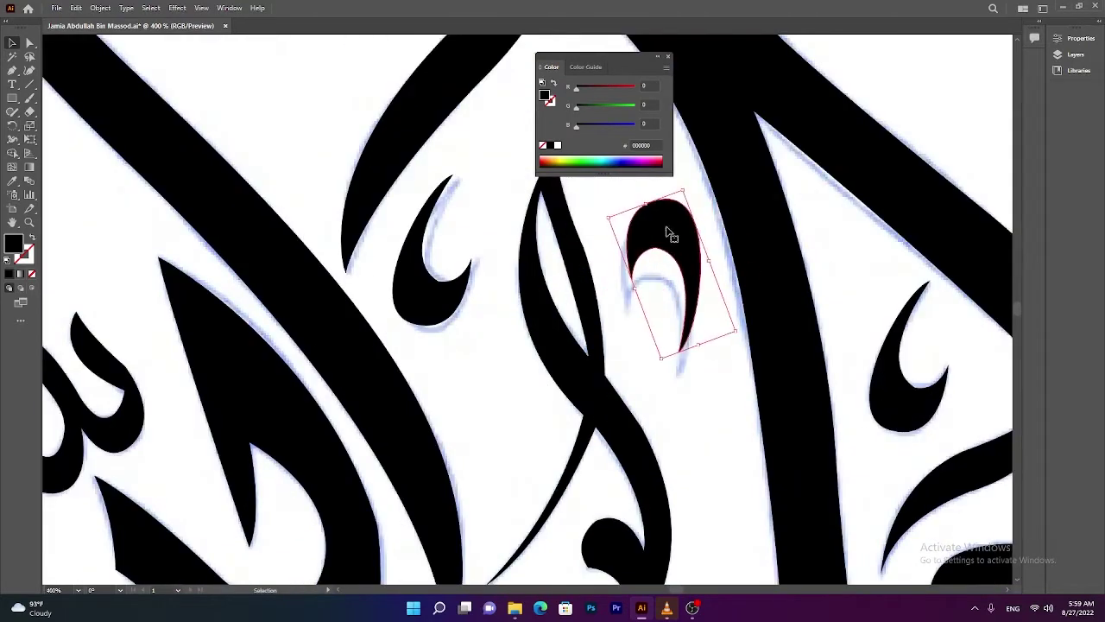
{"action": "scroll", "coordinate": [584, 388], "scroll_direction": "down", "scroll_amount": 5}
{"action": "scroll", "coordinate": [585, 464], "scroll_direction": "up", "scroll_amount": 1}
{"action": "scroll", "coordinate": [585, 464], "scroll_direction": "up", "scroll_amount": 3}
{"action": "scroll", "coordinate": [501, 383], "scroll_direction": "up", "scroll_amount": 3}
{"action": "key", "text": "p"}
{"action": "left_click", "coordinate": [461, 504]}
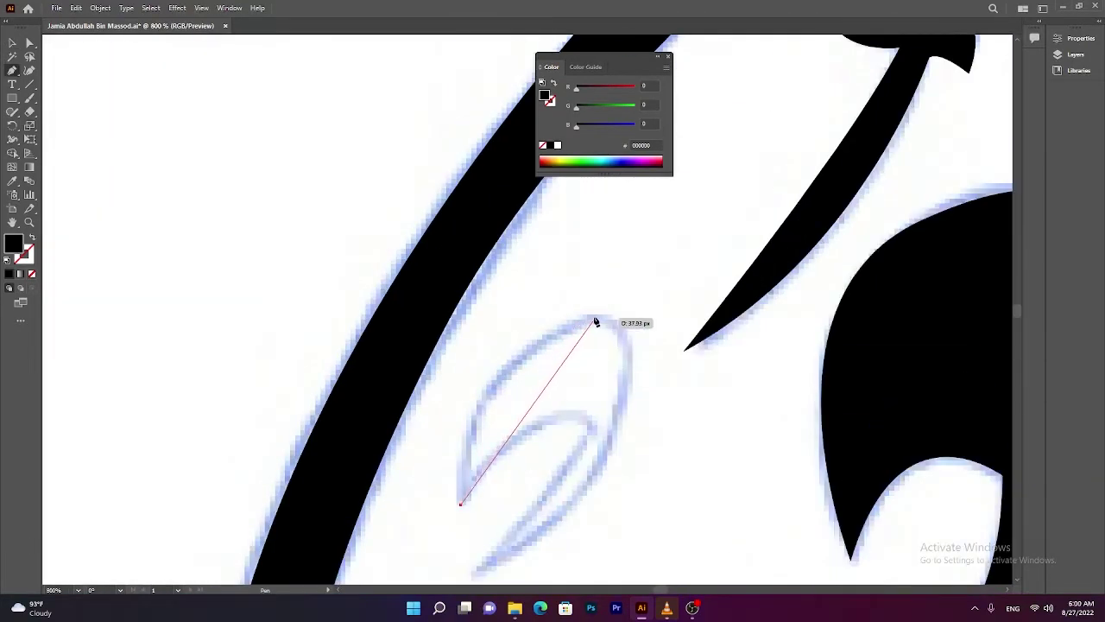
{"action": "scroll", "coordinate": [489, 375], "scroll_direction": "down", "scroll_amount": 2}
{"action": "left_click_drag", "start_coordinate": [613, 344], "coordinate": [565, 447]}
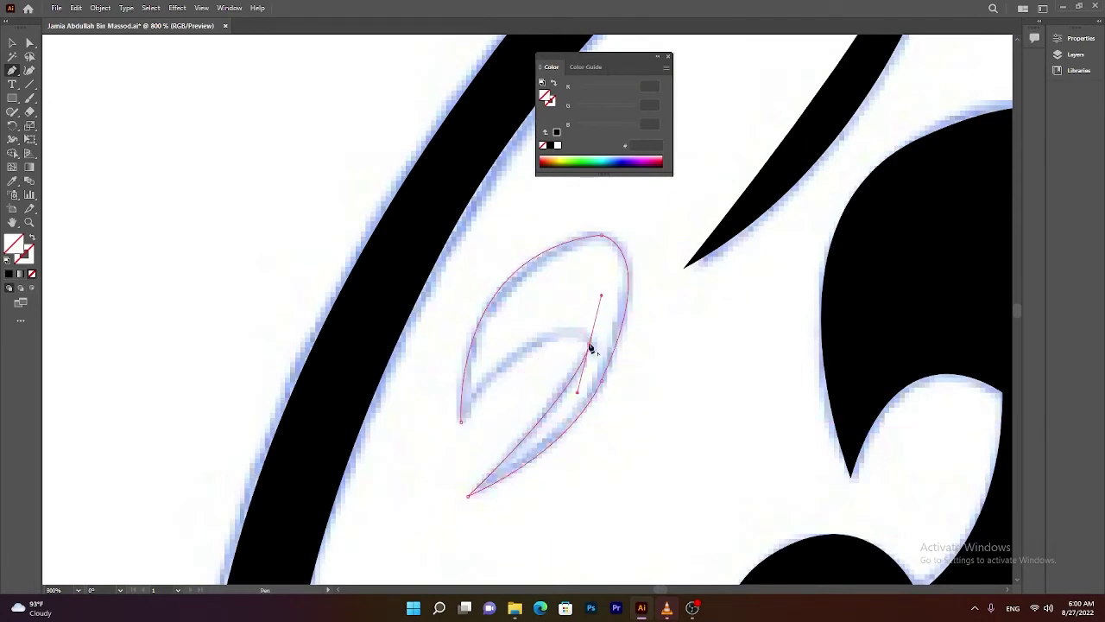
{"action": "left_click_drag", "start_coordinate": [534, 344], "coordinate": [492, 380]}
{"action": "key", "text": "v"}
{"action": "scroll", "coordinate": [380, 553], "scroll_direction": "down", "scroll_amount": 3}
- Duplicate an ornament shape into another gap of the calligraphy
{"action": "scroll", "coordinate": [369, 323], "scroll_direction": "down", "scroll_amount": 3}
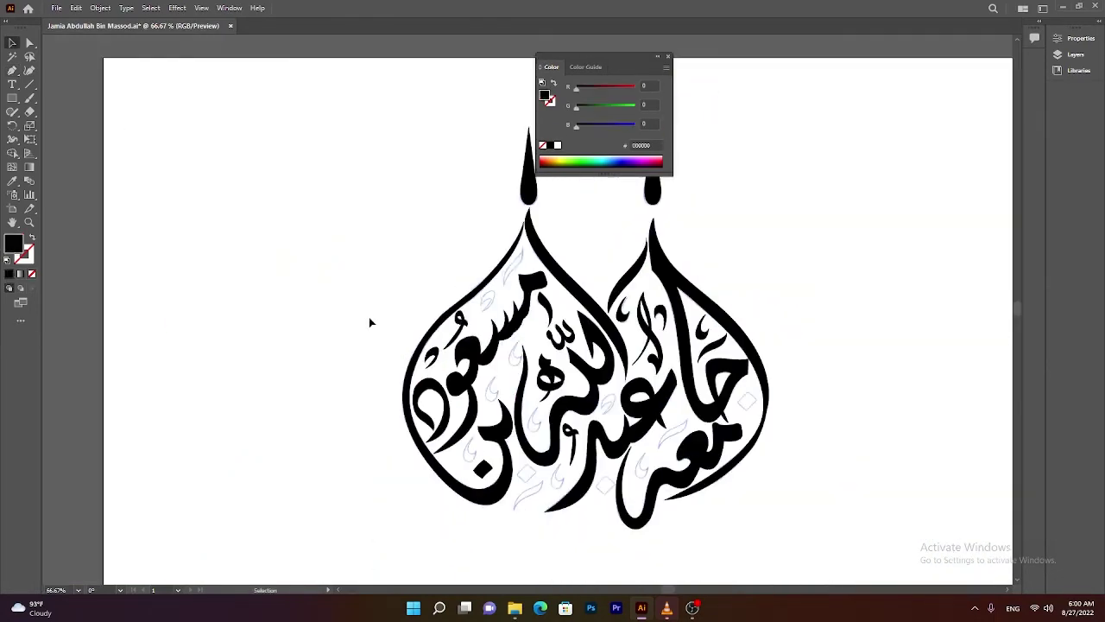
{"action": "scroll", "coordinate": [505, 423], "scroll_direction": "up", "scroll_amount": 3}
{"action": "scroll", "coordinate": [506, 423], "scroll_direction": "down", "scroll_amount": 3}
{"action": "scroll", "coordinate": [505, 423], "scroll_direction": "up", "scroll_amount": 1}
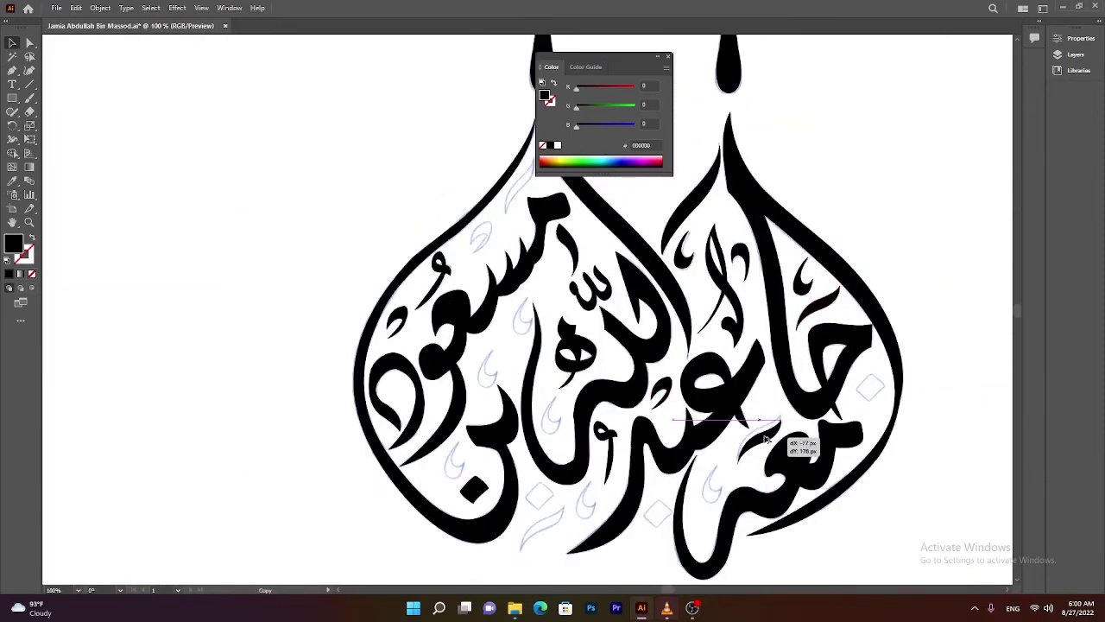
{"action": "scroll", "coordinate": [553, 500], "scroll_direction": "up", "scroll_amount": 2}
{"action": "scroll", "coordinate": [553, 501], "scroll_direction": "down", "scroll_amount": 3}
{"action": "left_click_drag", "start_coordinate": [553, 501], "coordinate": [976, 372]}
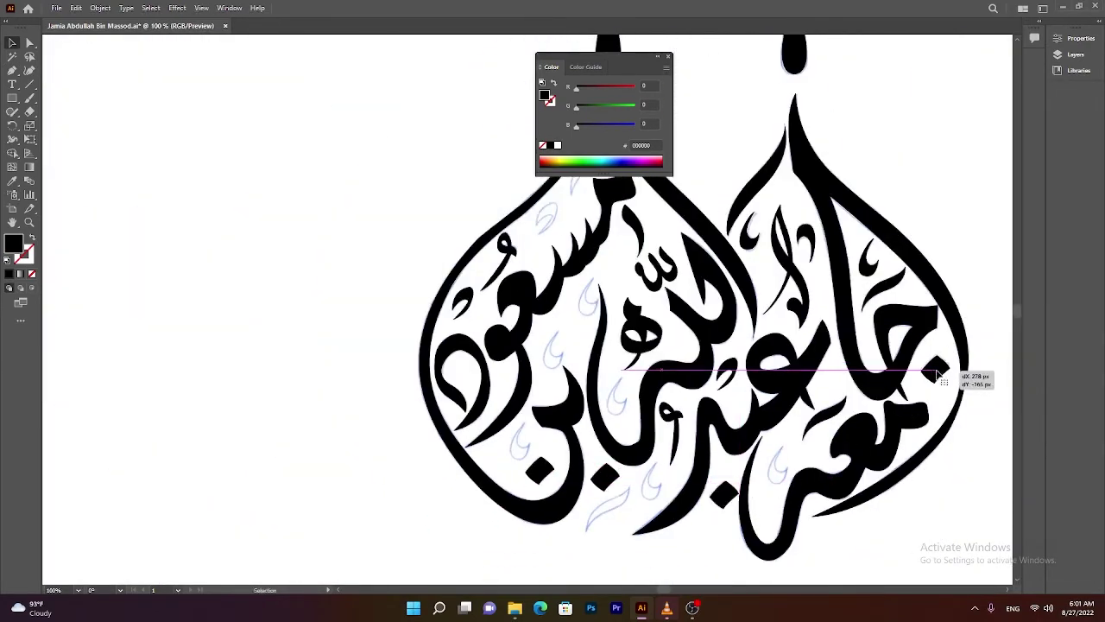
{"action": "scroll", "coordinate": [780, 475], "scroll_direction": "up", "scroll_amount": 1}
{"action": "left_click_drag", "start_coordinate": [780, 475], "coordinate": [448, 527]}
- Place a copied drop ornament in an empty gap
{"action": "scroll", "coordinate": [777, 419], "scroll_direction": "up", "scroll_amount": 2}
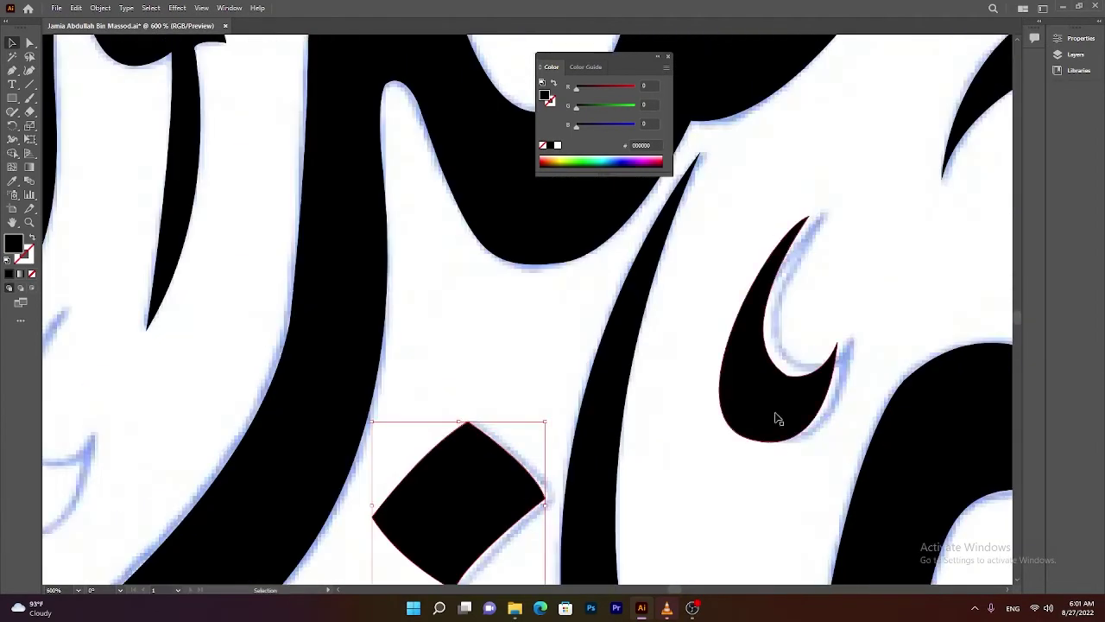
{"action": "scroll", "coordinate": [448, 526], "scroll_direction": "down", "scroll_amount": 1}
{"action": "scroll", "coordinate": [423, 467], "scroll_direction": "up", "scroll_amount": 2}
{"action": "scroll", "coordinate": [506, 493], "scroll_direction": "down", "scroll_amount": 2}
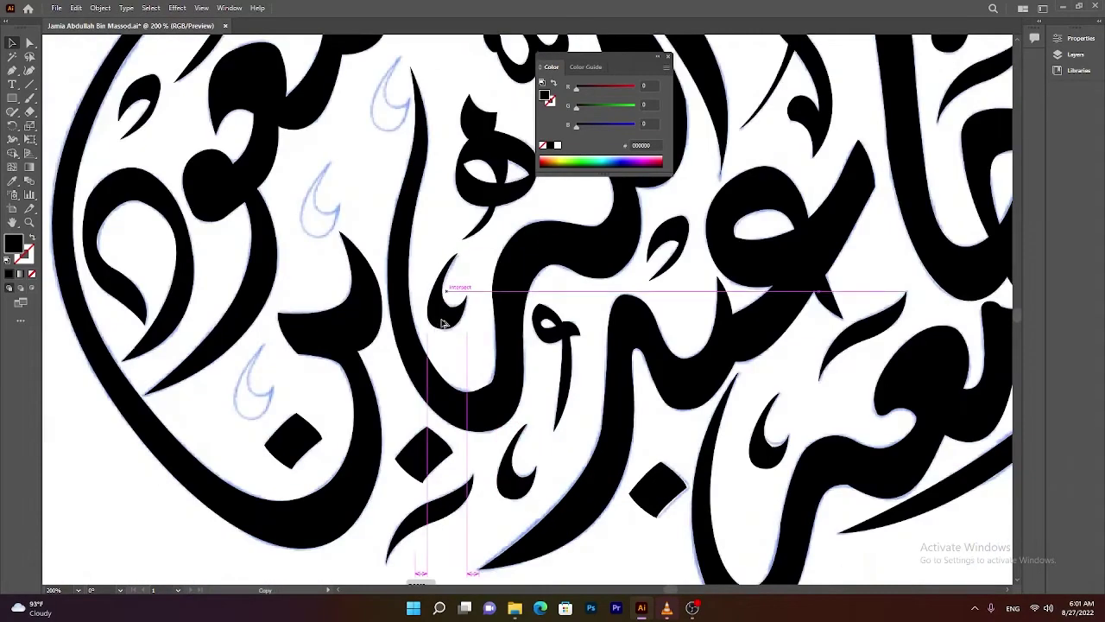
{"action": "left_click_drag", "start_coordinate": [448, 527], "coordinate": [316, 231]}
{"action": "scroll", "coordinate": [317, 231], "scroll_direction": "down", "scroll_amount": 1}
{"action": "scroll", "coordinate": [432, 346], "scroll_direction": "up", "scroll_amount": 2}
{"action": "scroll", "coordinate": [475, 414], "scroll_direction": "down", "scroll_amount": 1}
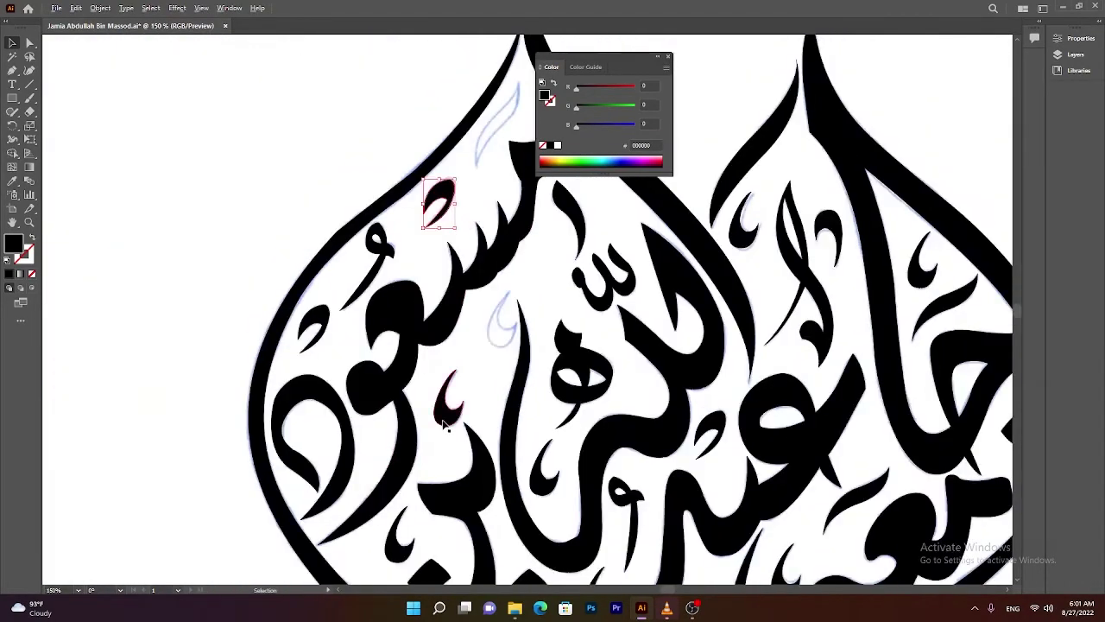
{"action": "scroll", "coordinate": [522, 473], "scroll_direction": "down", "scroll_amount": 1}
{"action": "scroll", "coordinate": [522, 473], "scroll_direction": "up", "scroll_amount": 2}
- Move an ornament near the dome tip, rotate it along the stroke, and show Layers
{"action": "left_click_drag", "start_coordinate": [484, 259], "coordinate": [471, 222]}
{"action": "left_click_drag", "start_coordinate": [523, 247], "coordinate": [570, 350]}
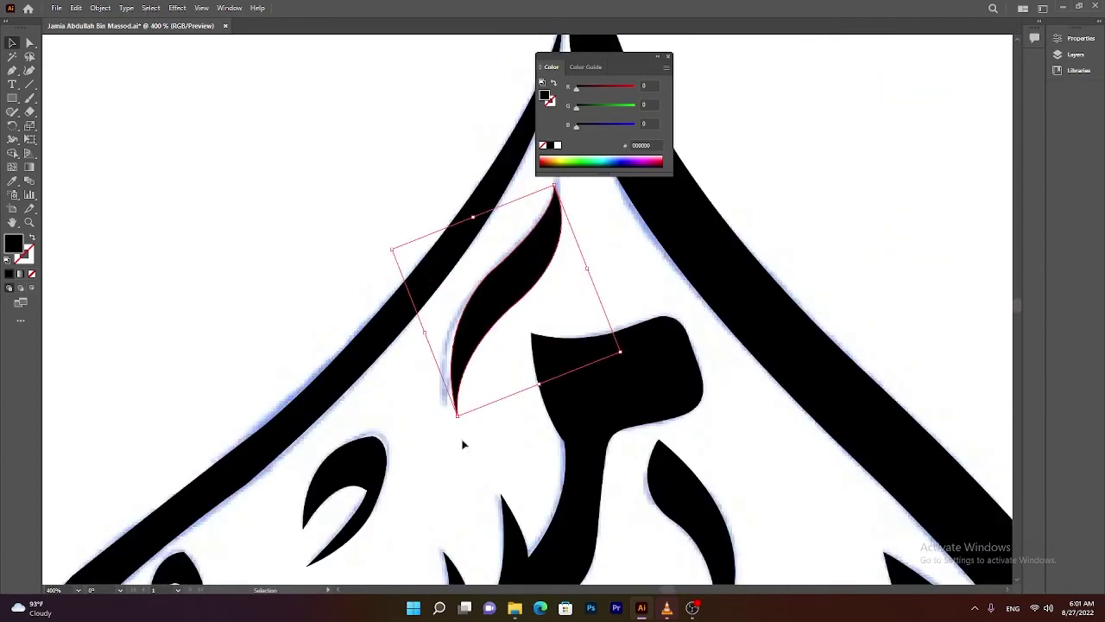
{"action": "scroll", "coordinate": [516, 378], "scroll_direction": "down", "scroll_amount": 2}
{"action": "scroll", "coordinate": [517, 377], "scroll_direction": "down", "scroll_amount": 3}
{"action": "key", "text": "F7"}
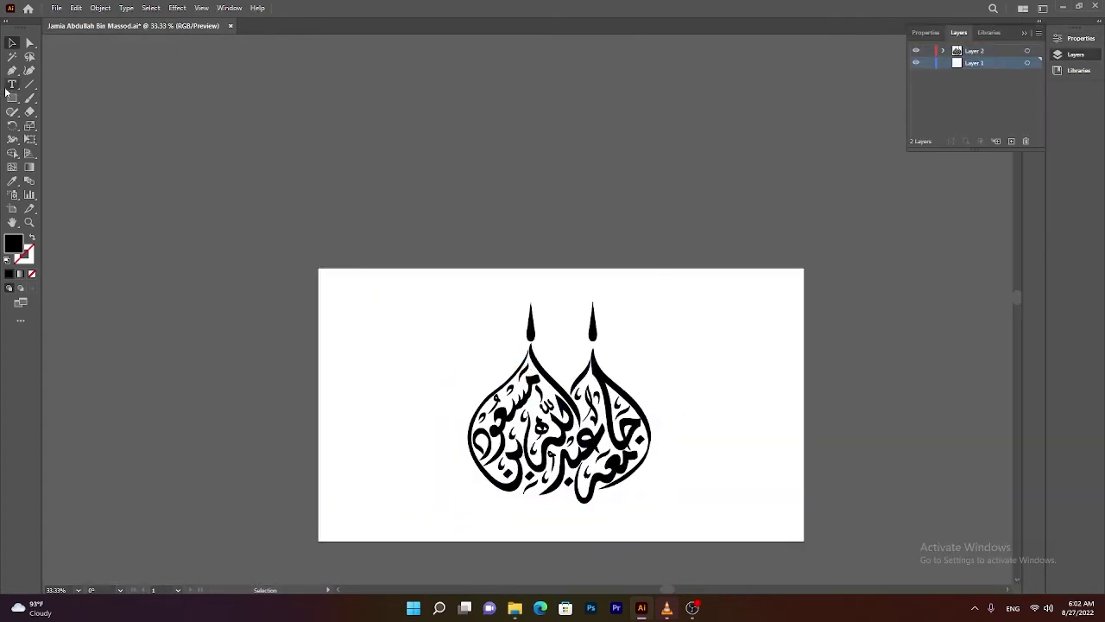
- Set the fill to deep purple and draw a rectangle covering the artboard
{"action": "double_click", "coordinate": [12, 244]}
{"action": "left_click_drag", "start_coordinate": [336, 216], "coordinate": [326, 208]}
{"action": "left_click", "coordinate": [283, 249]}
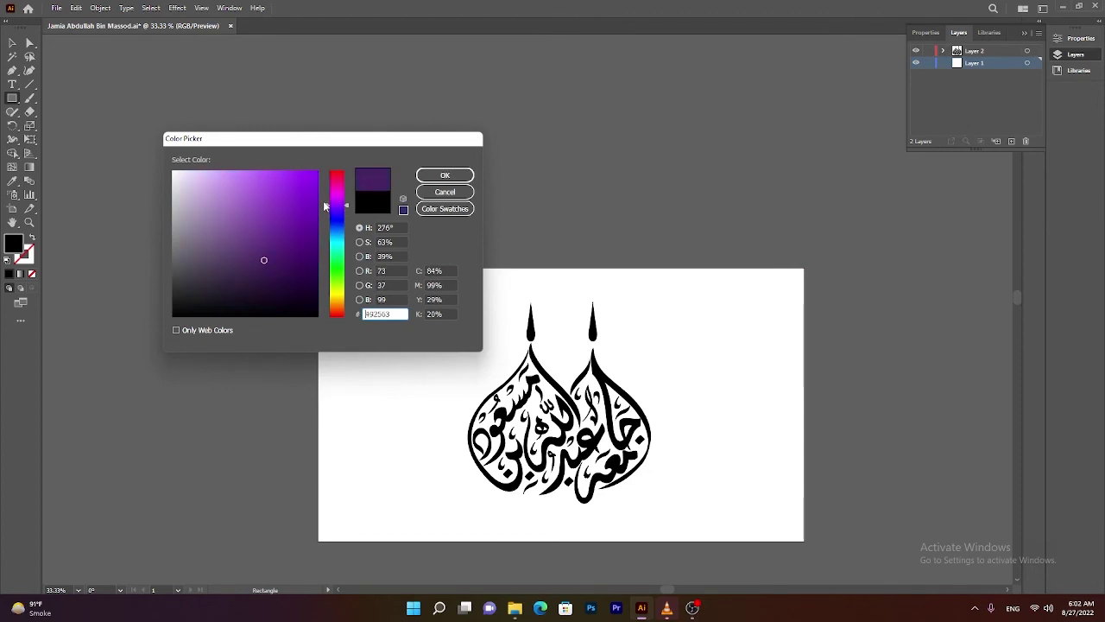
{"action": "left_click_drag", "start_coordinate": [269, 258], "coordinate": [804, 541]}
{"action": "left_click", "coordinate": [445, 175]}
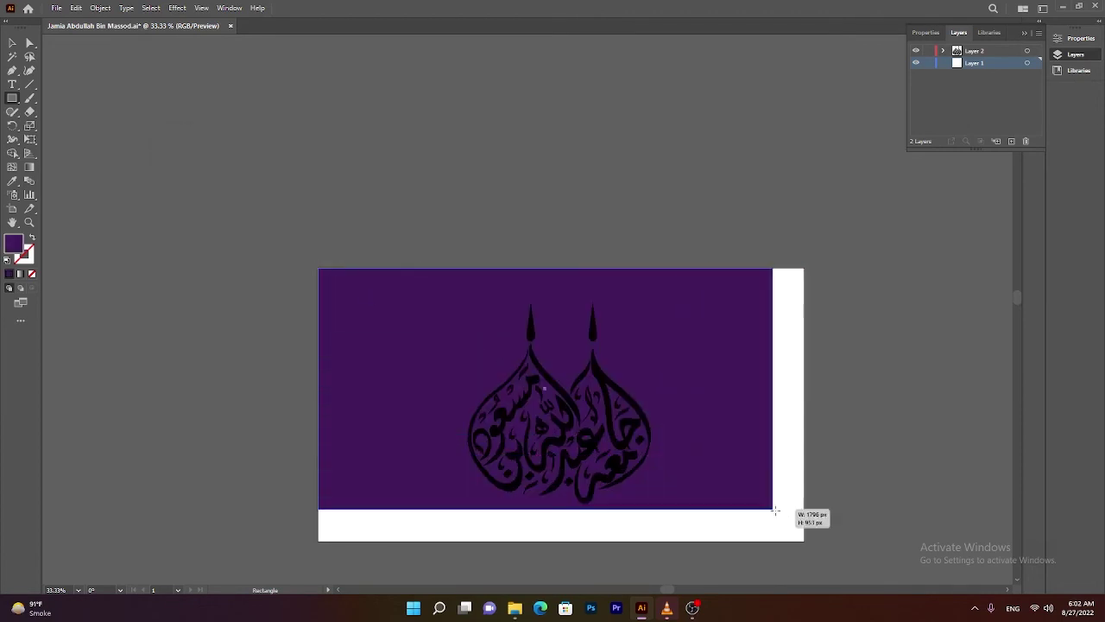
- Lock the purple background layer and make the calligraphy fill white
{"action": "left_click", "coordinate": [929, 62]}
{"action": "scroll", "coordinate": [561, 337], "scroll_direction": "down", "scroll_amount": 1}
{"action": "key", "text": "v"}
{"action": "key", "text": "ctrl+a"}
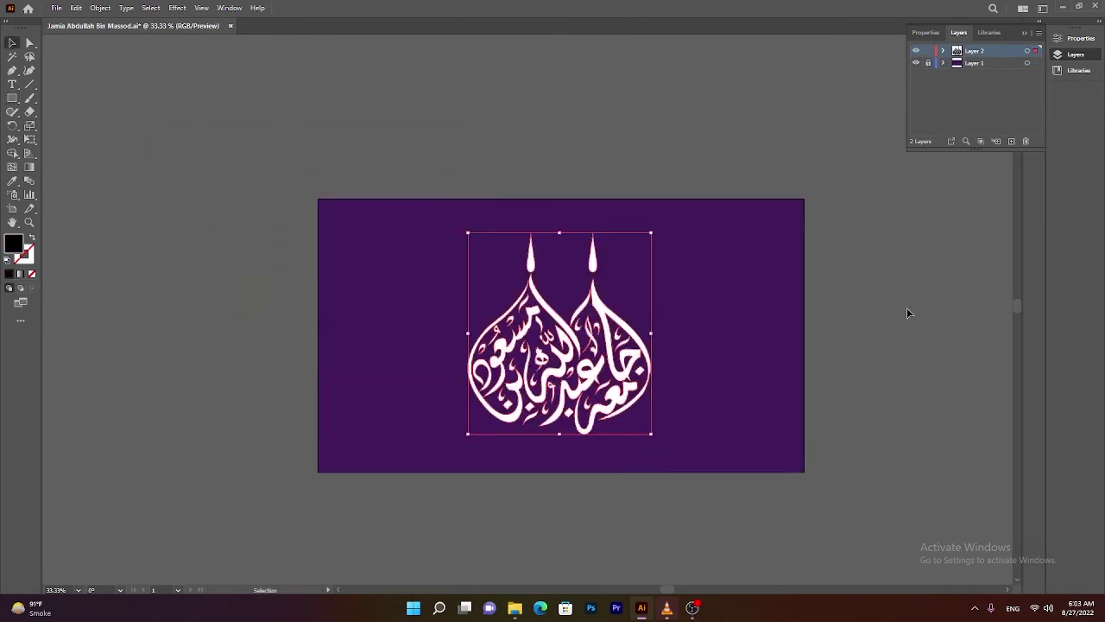